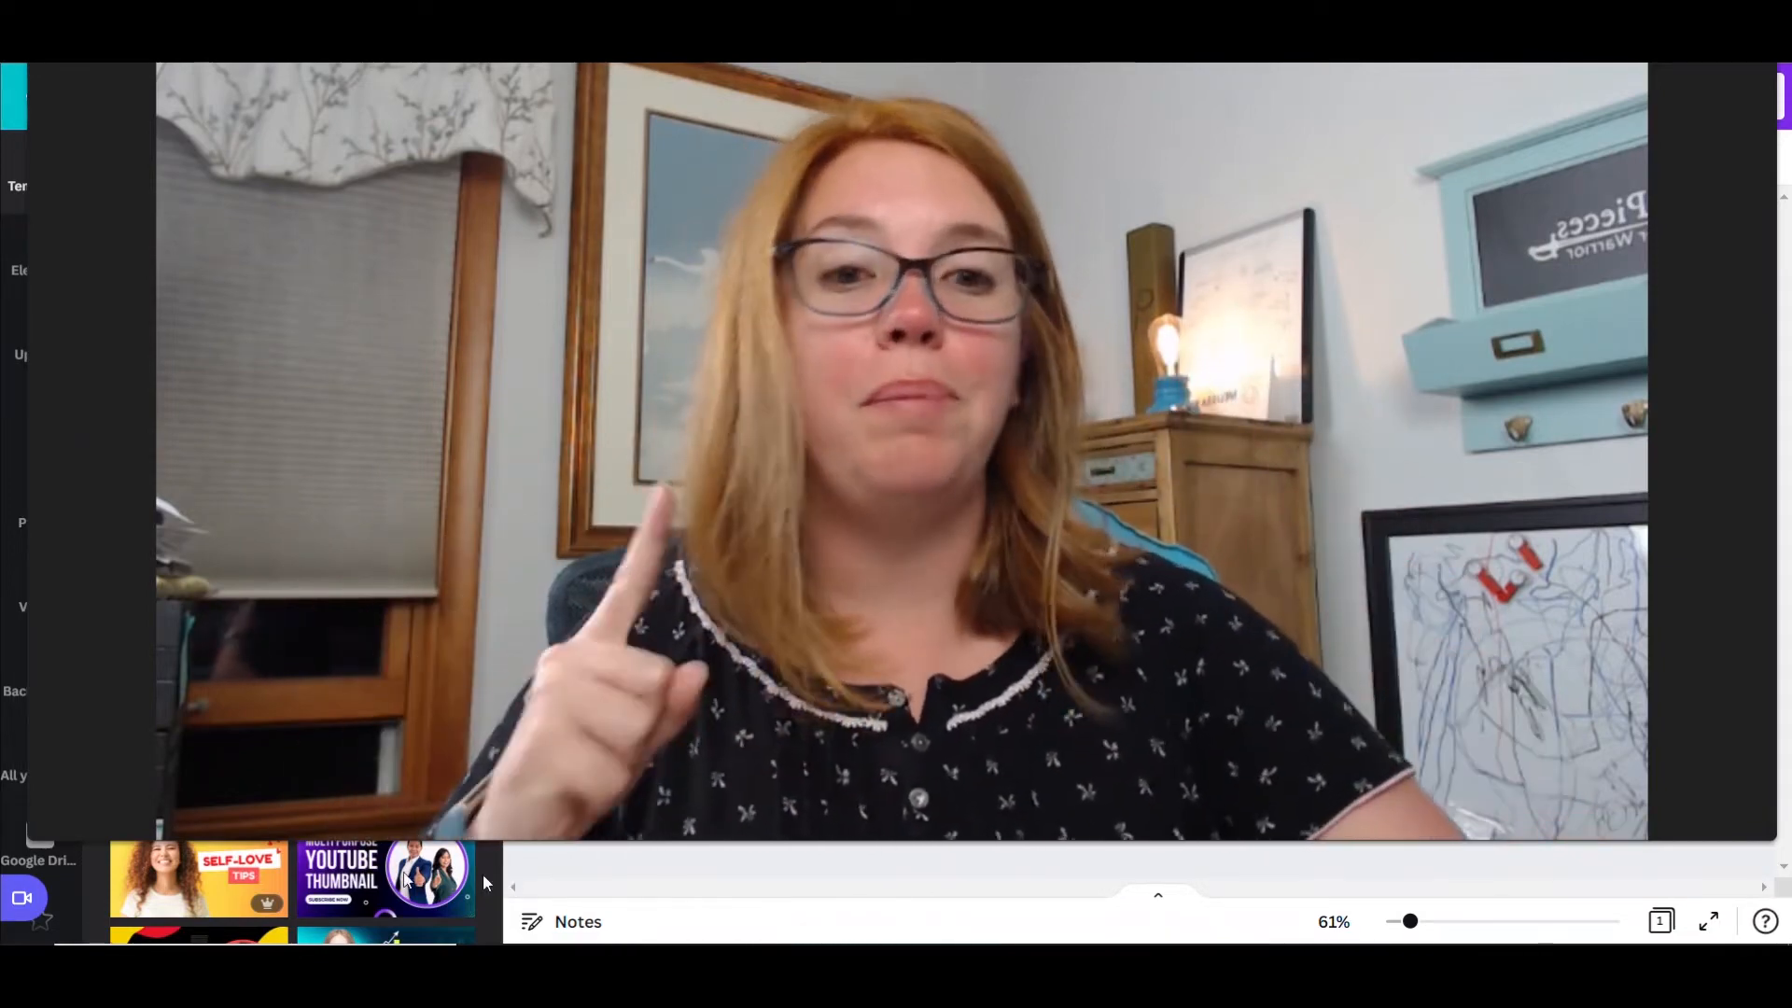
mouse_move(927, 784)
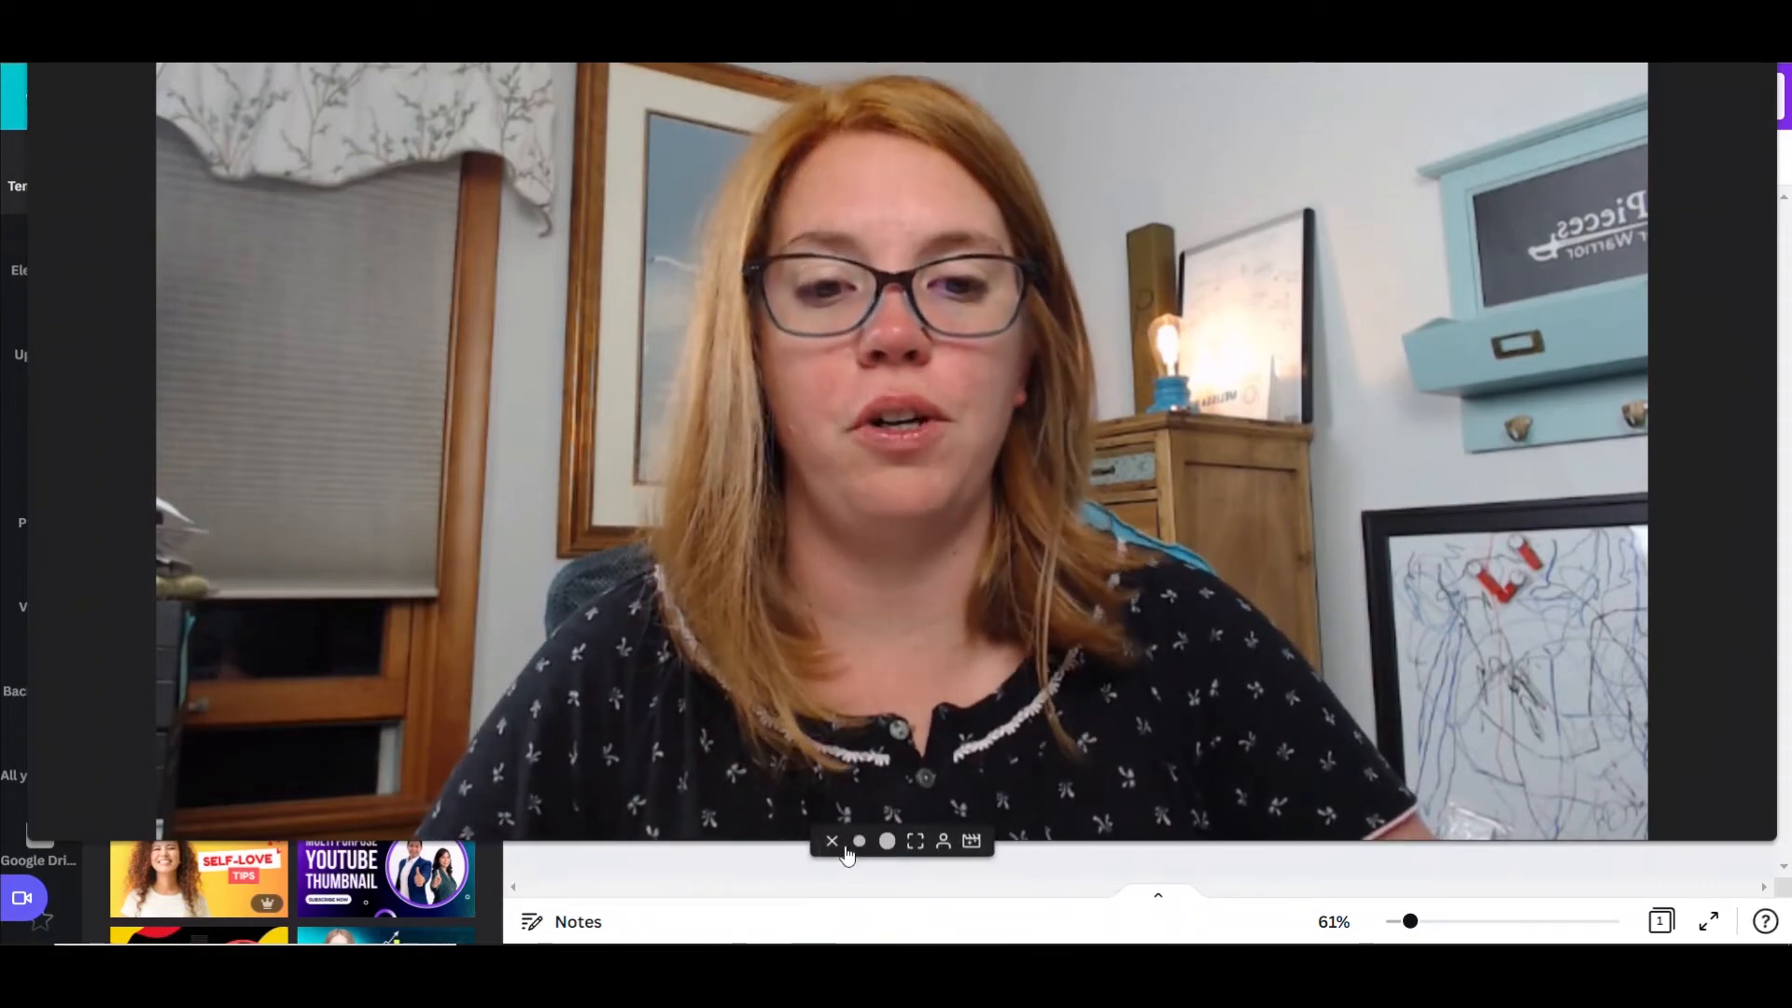
click(859, 841)
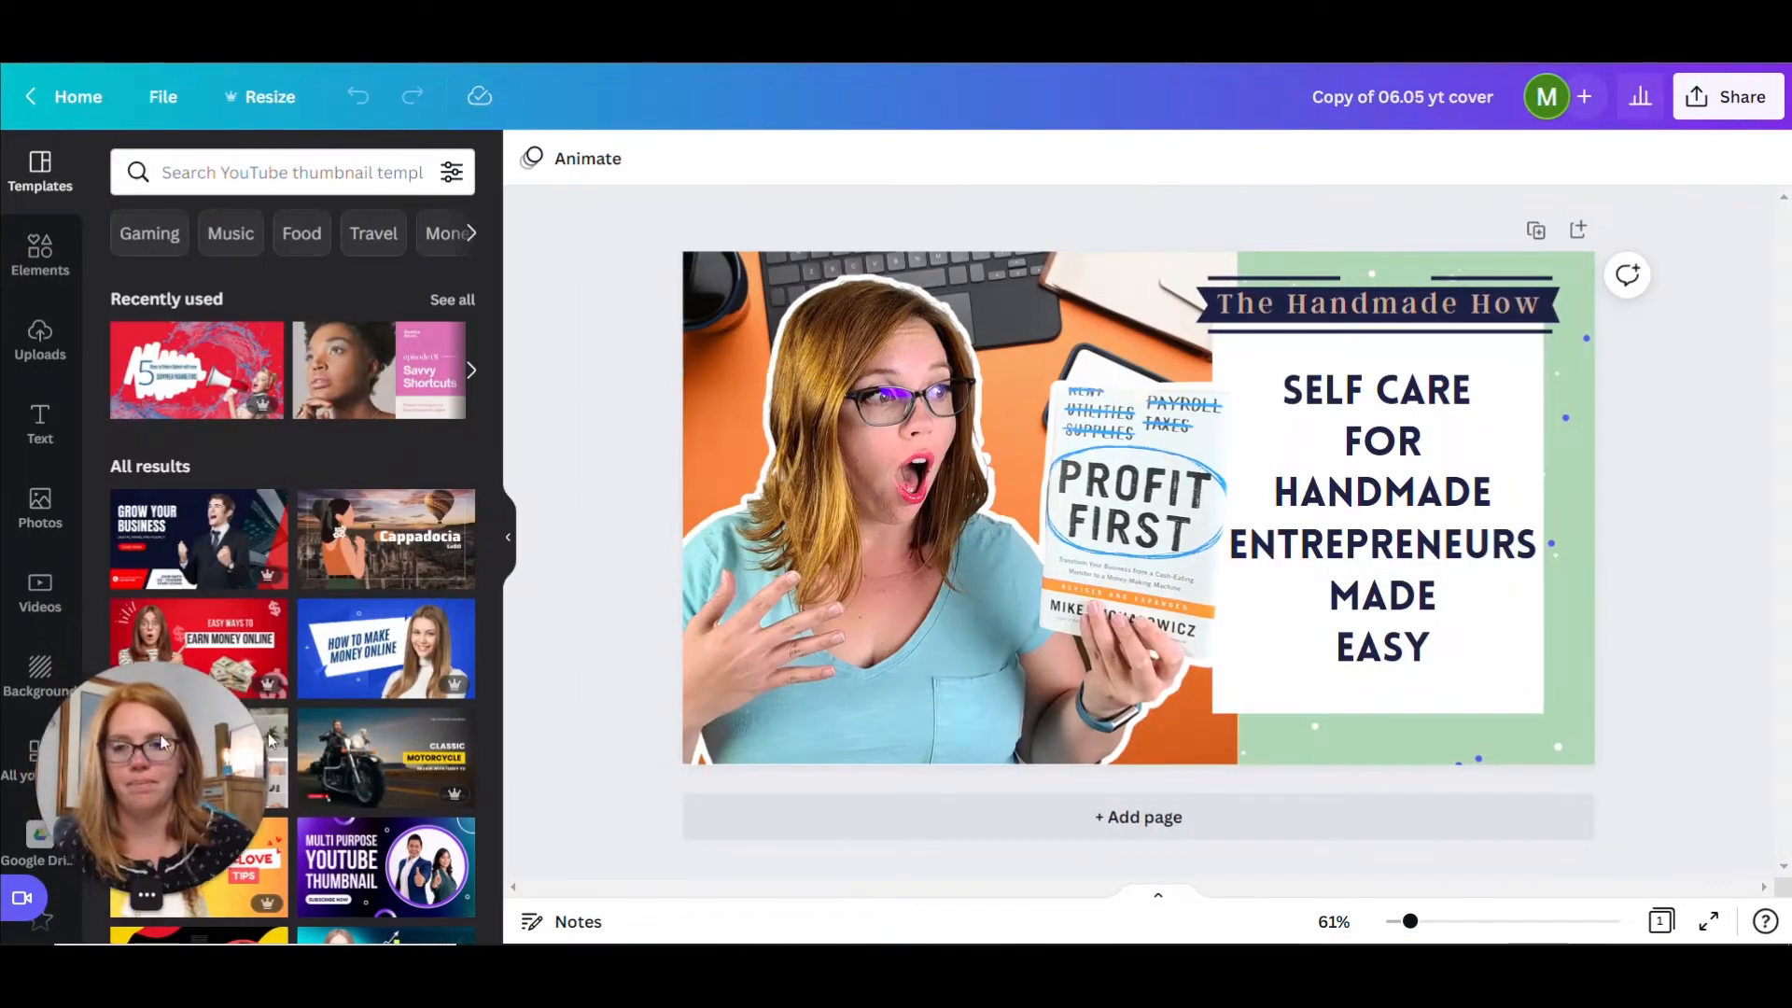
drag(180, 709, 1647, 721)
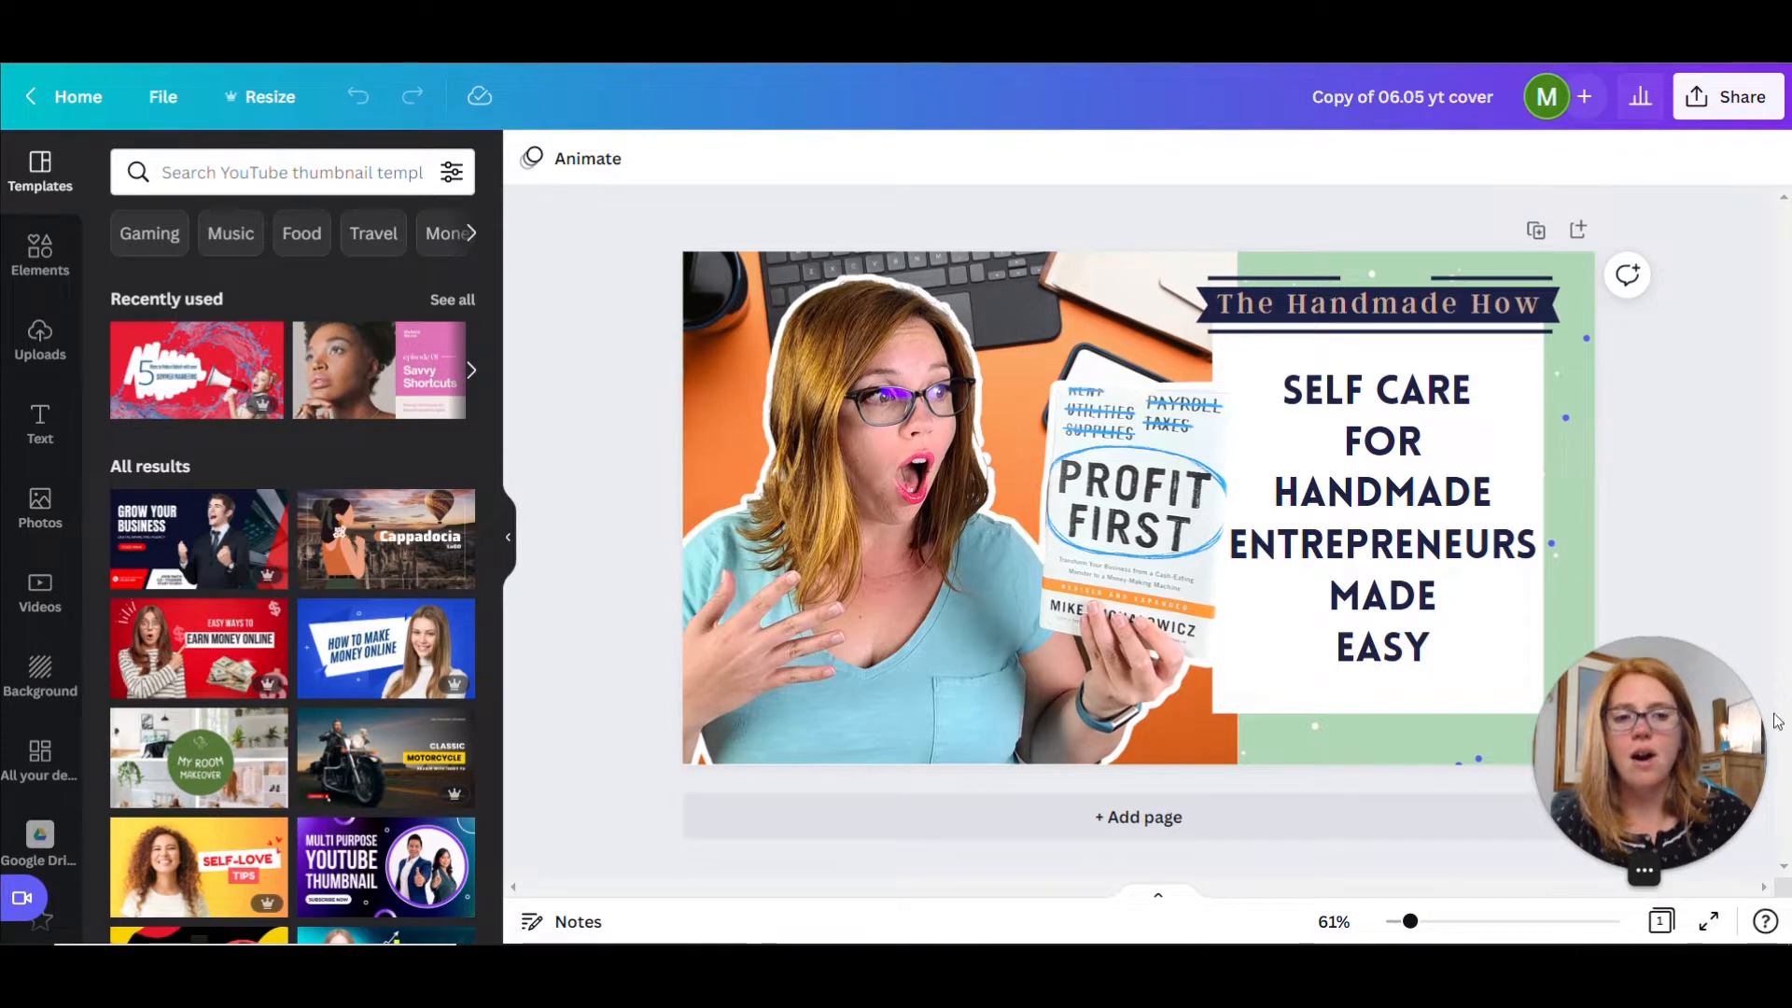
Open the Starred folder and look through its saved graphics, photos and templates.
scroll(26, 590, down, 5)
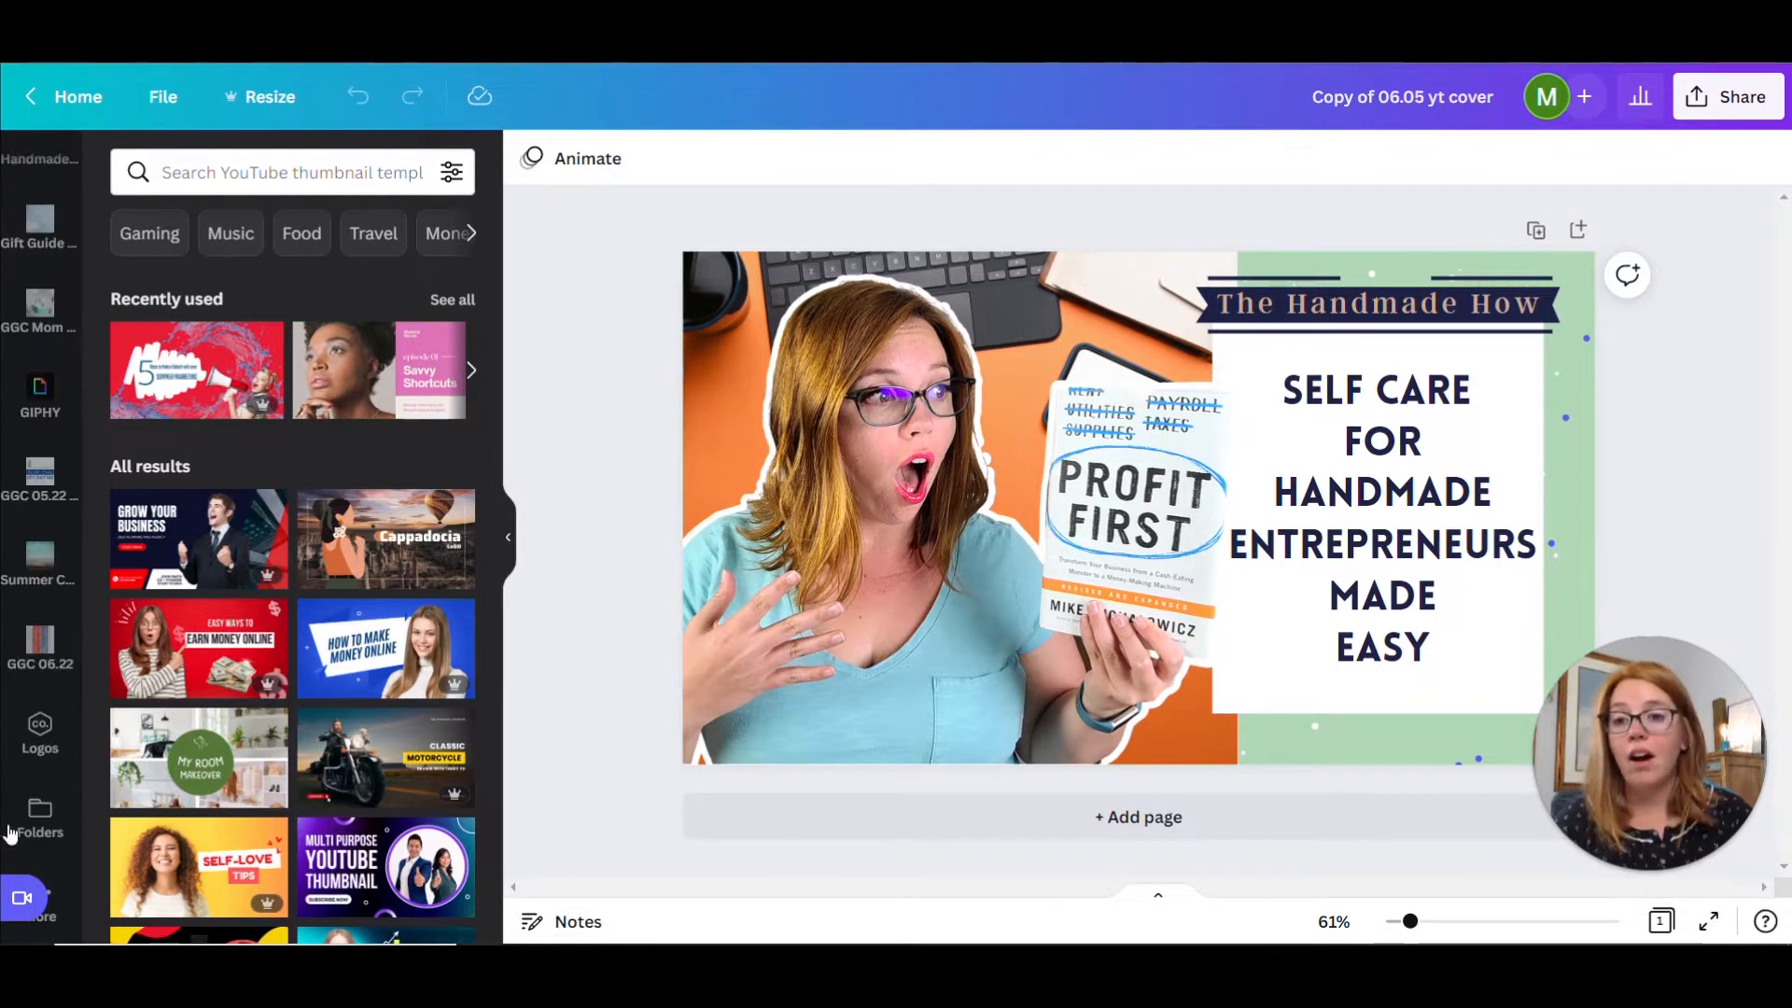
click(40, 817)
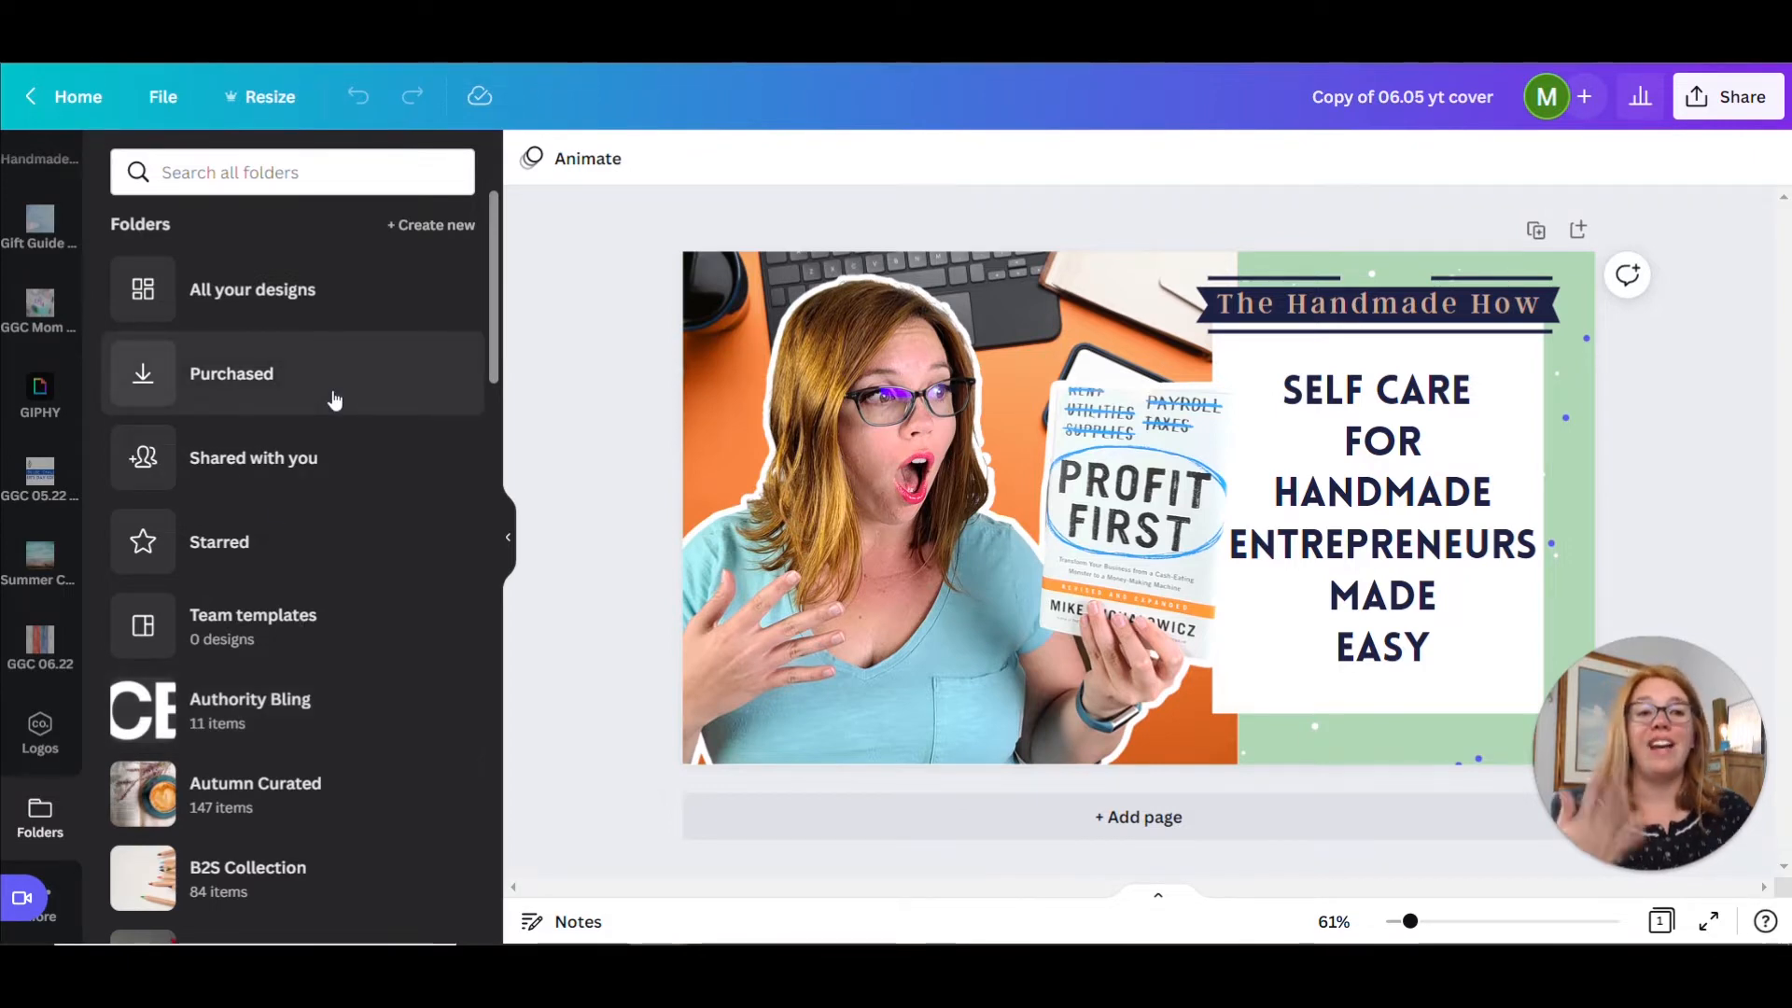
click(352, 544)
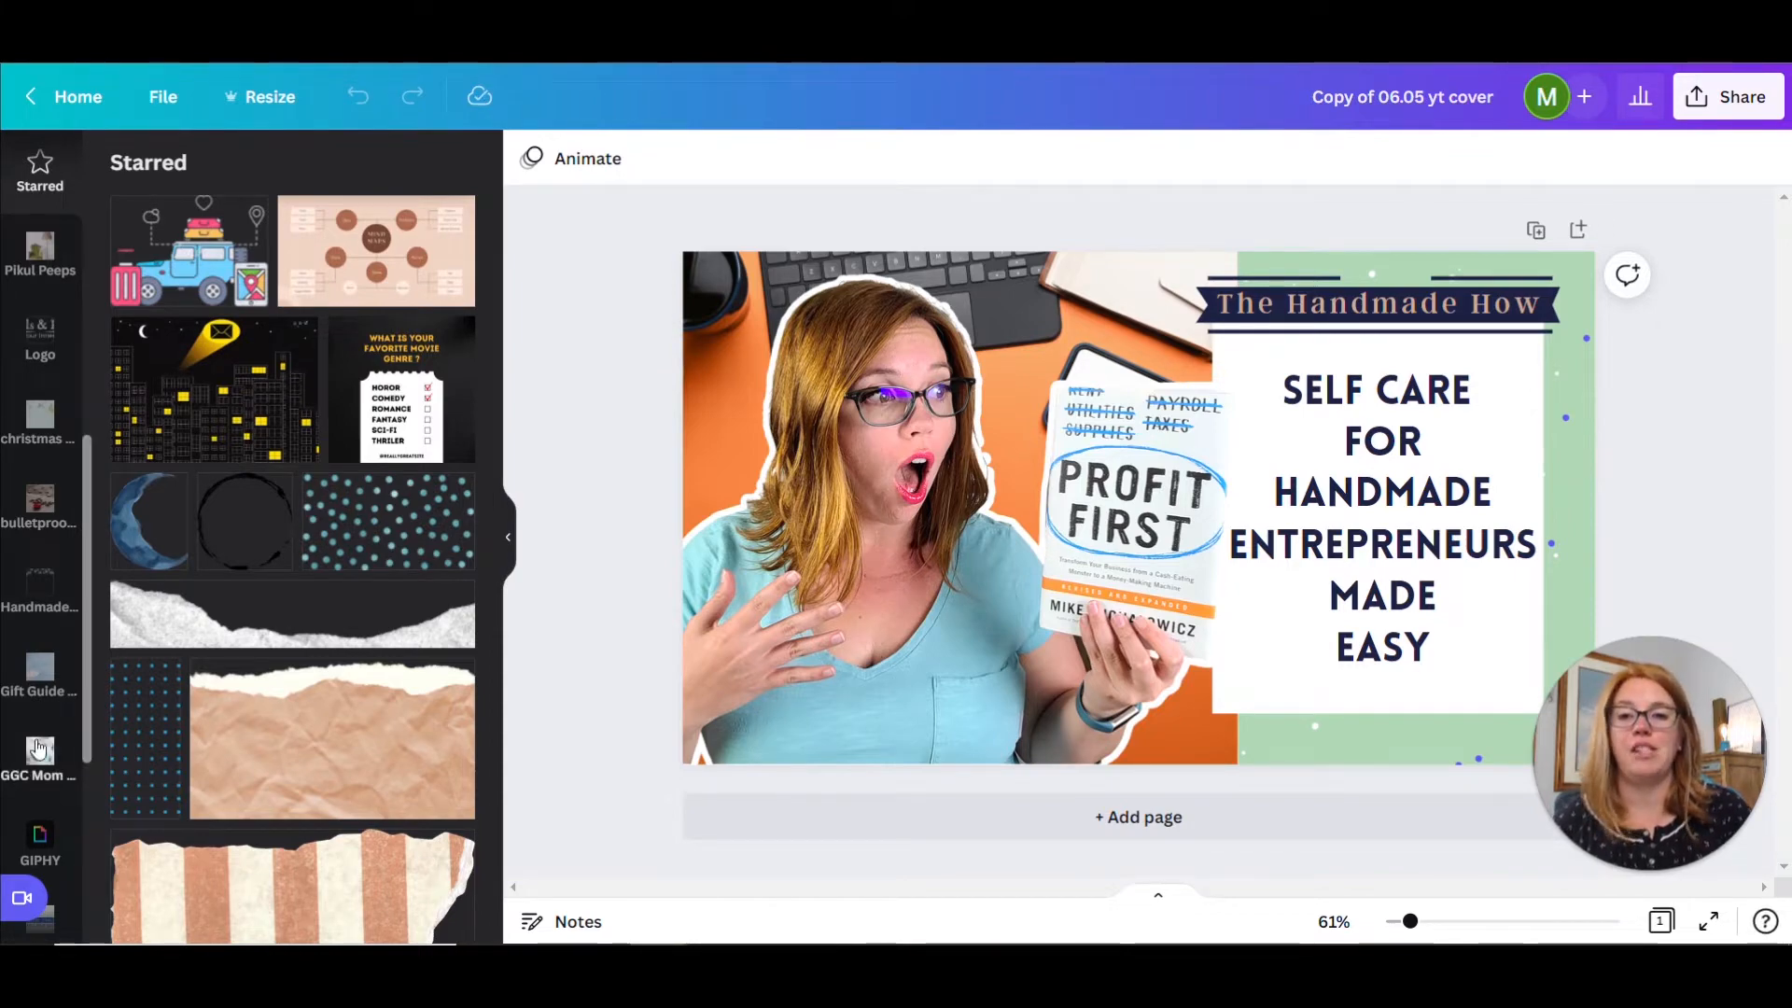
scroll(187, 560, down, 5)
scroll(180, 566, down, 7)
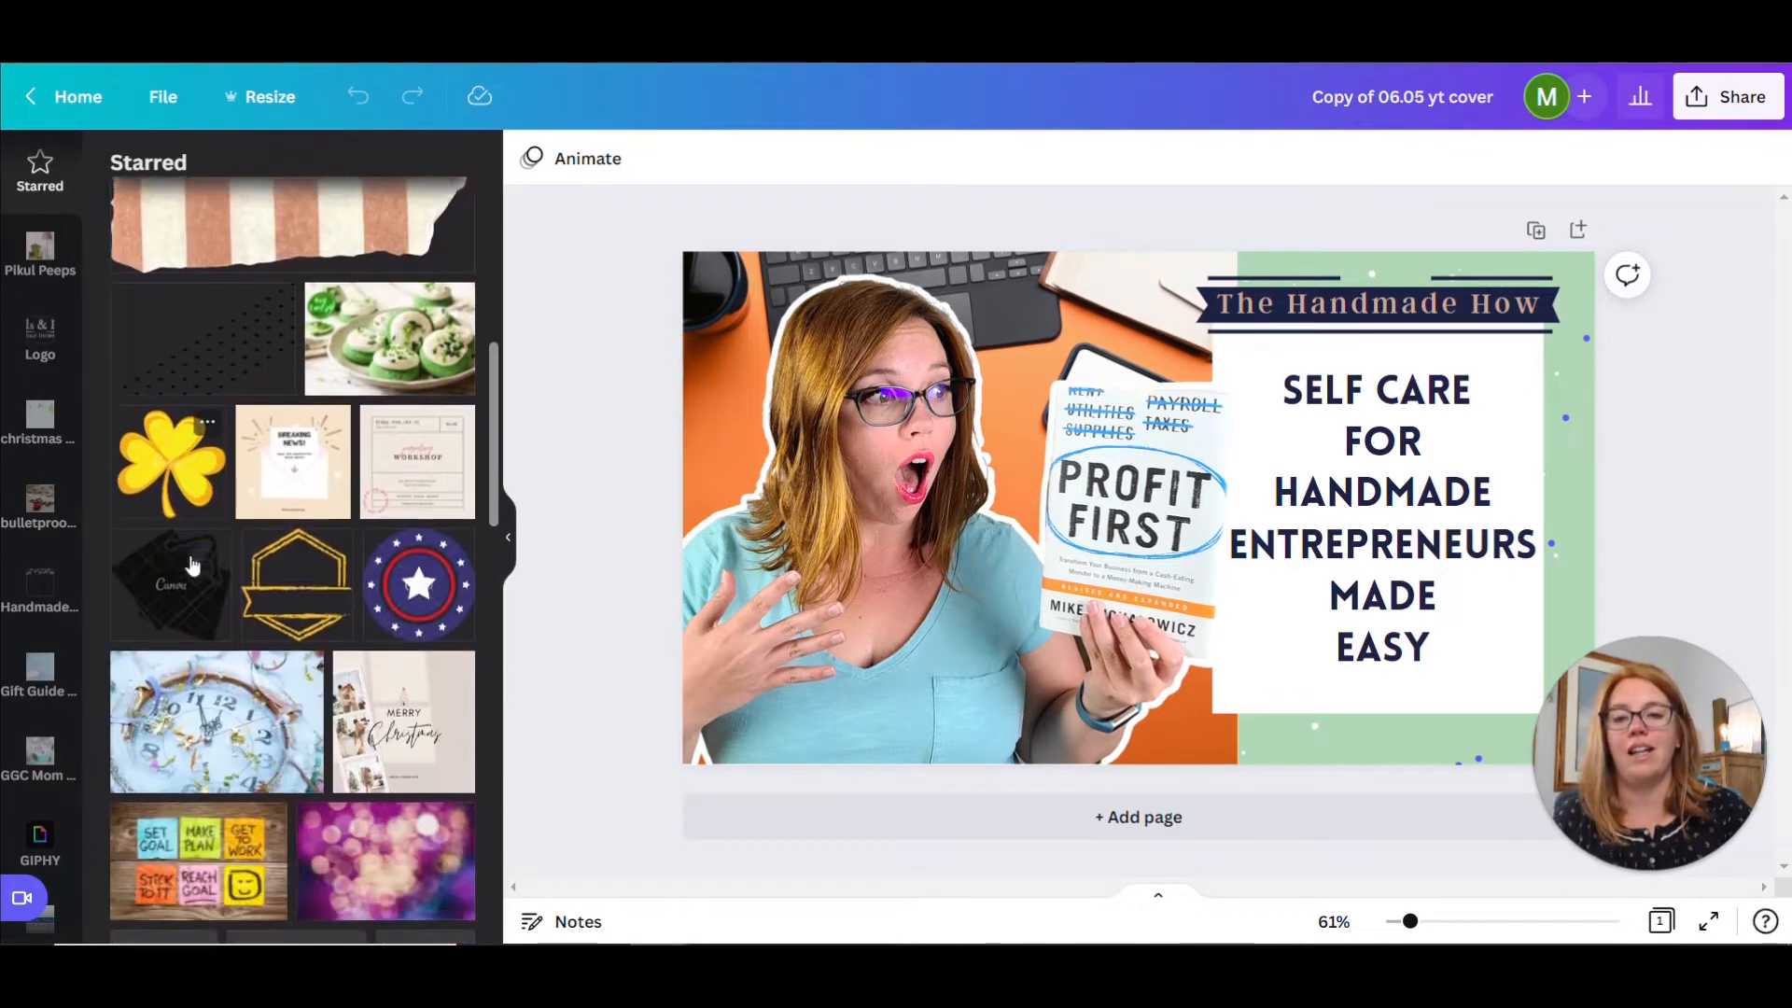
scroll(199, 562, down, 15)
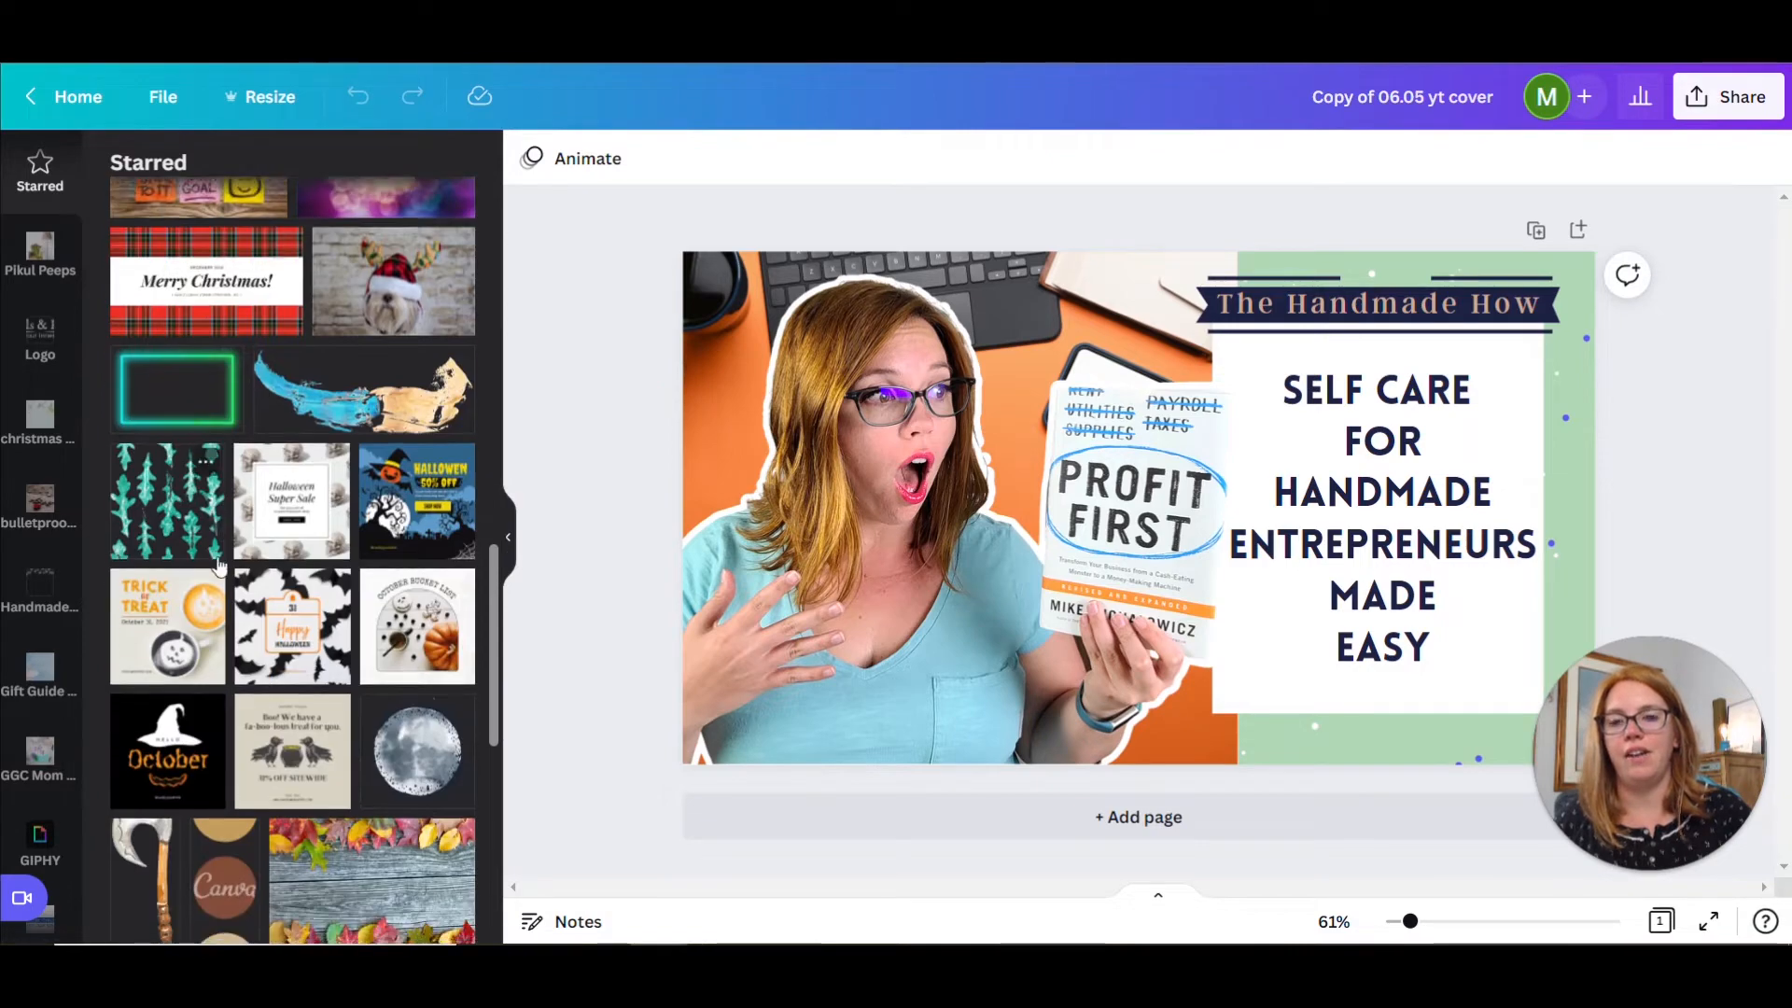
scroll(284, 558, up, 3)
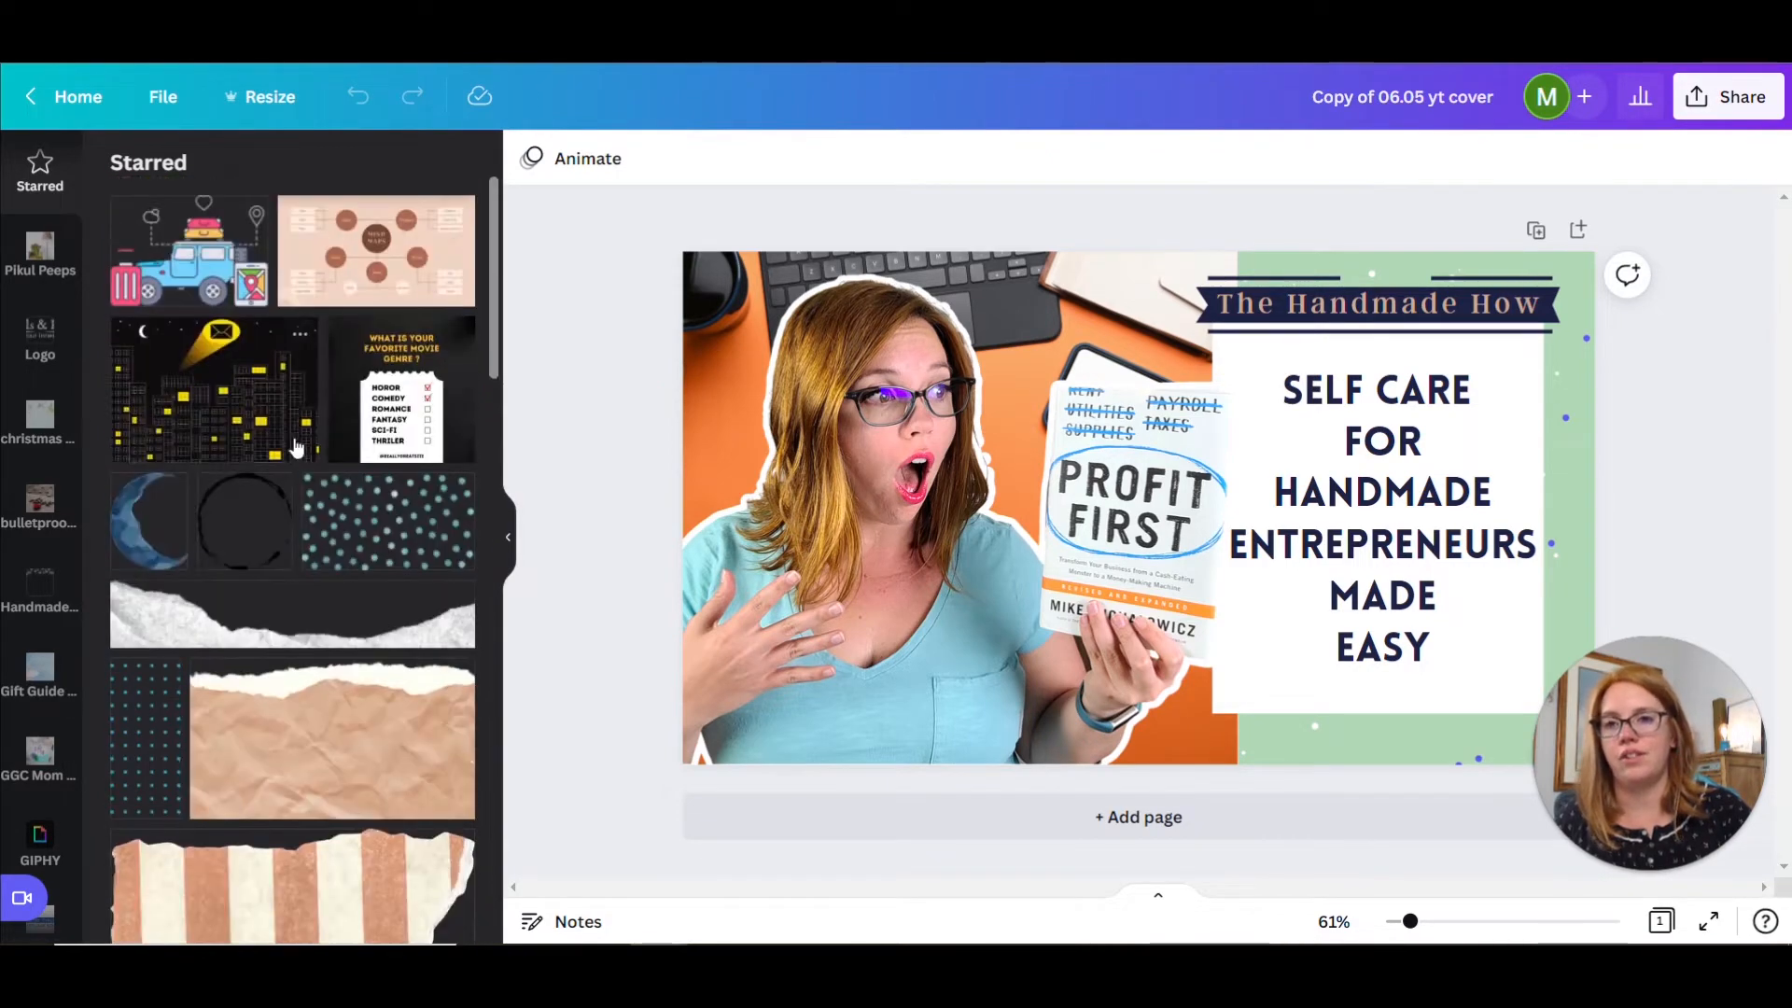
Return to the list of all folders, look through it and open the GGC 06.22 folder.
scroll(40, 747, down, 5)
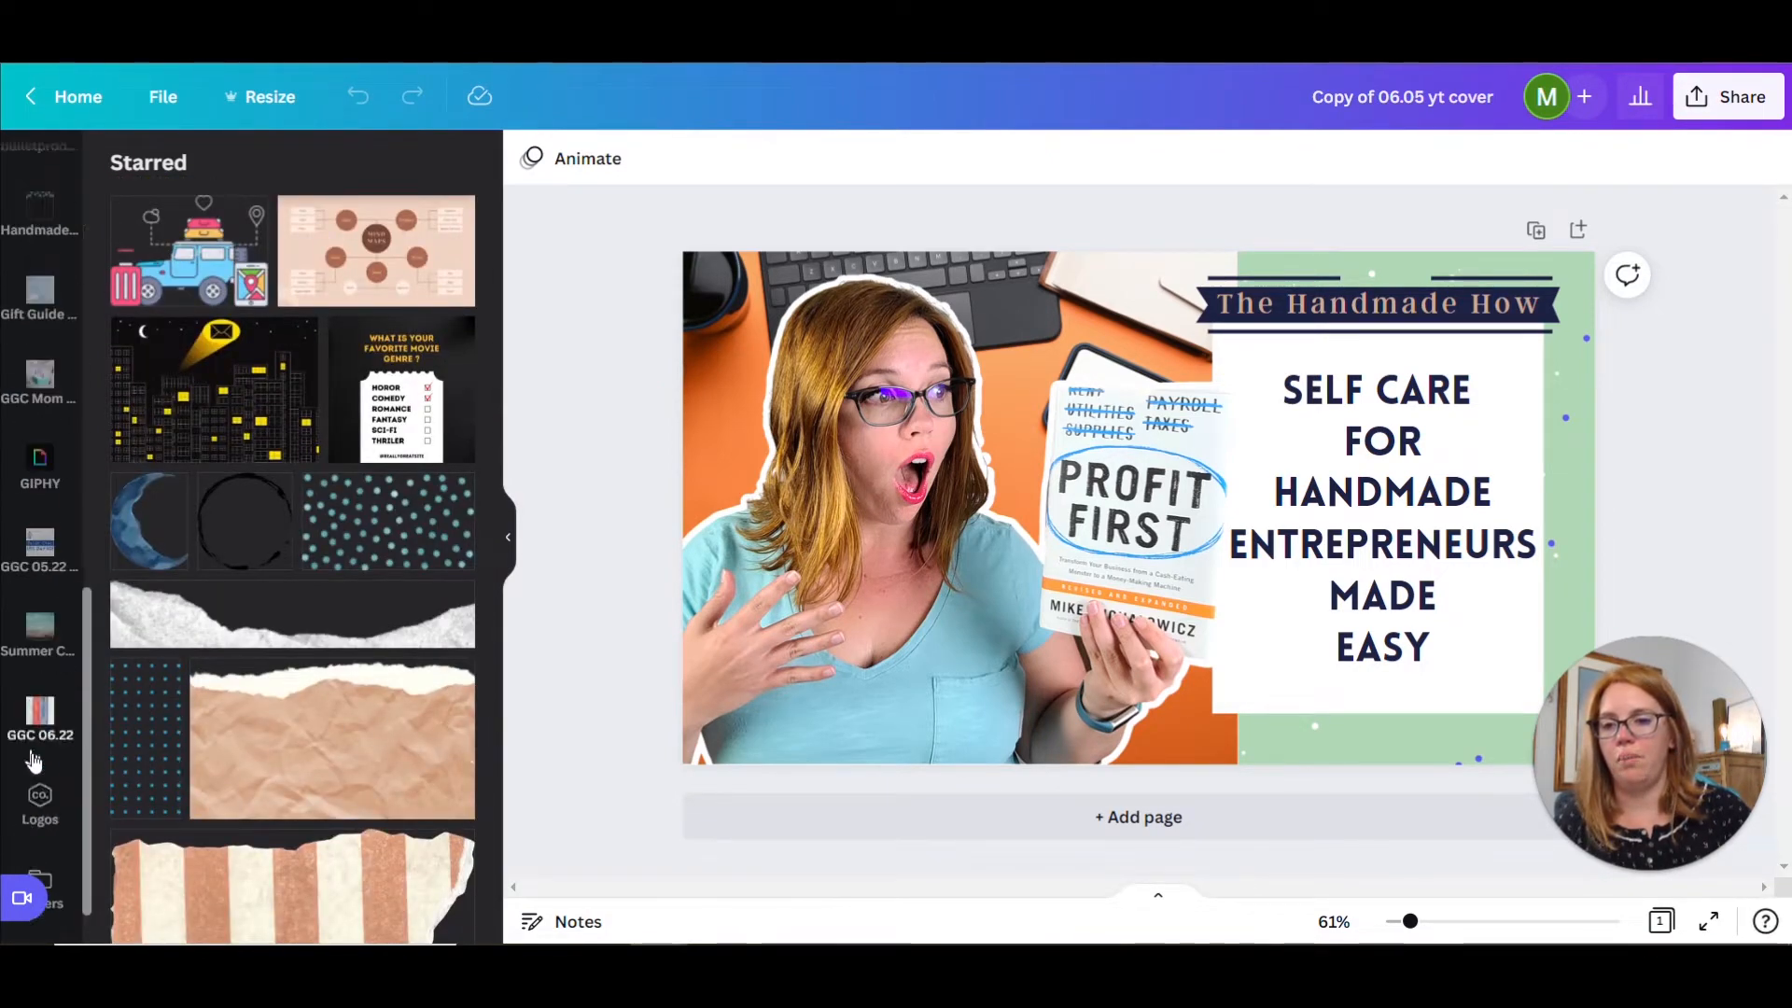
click(40, 819)
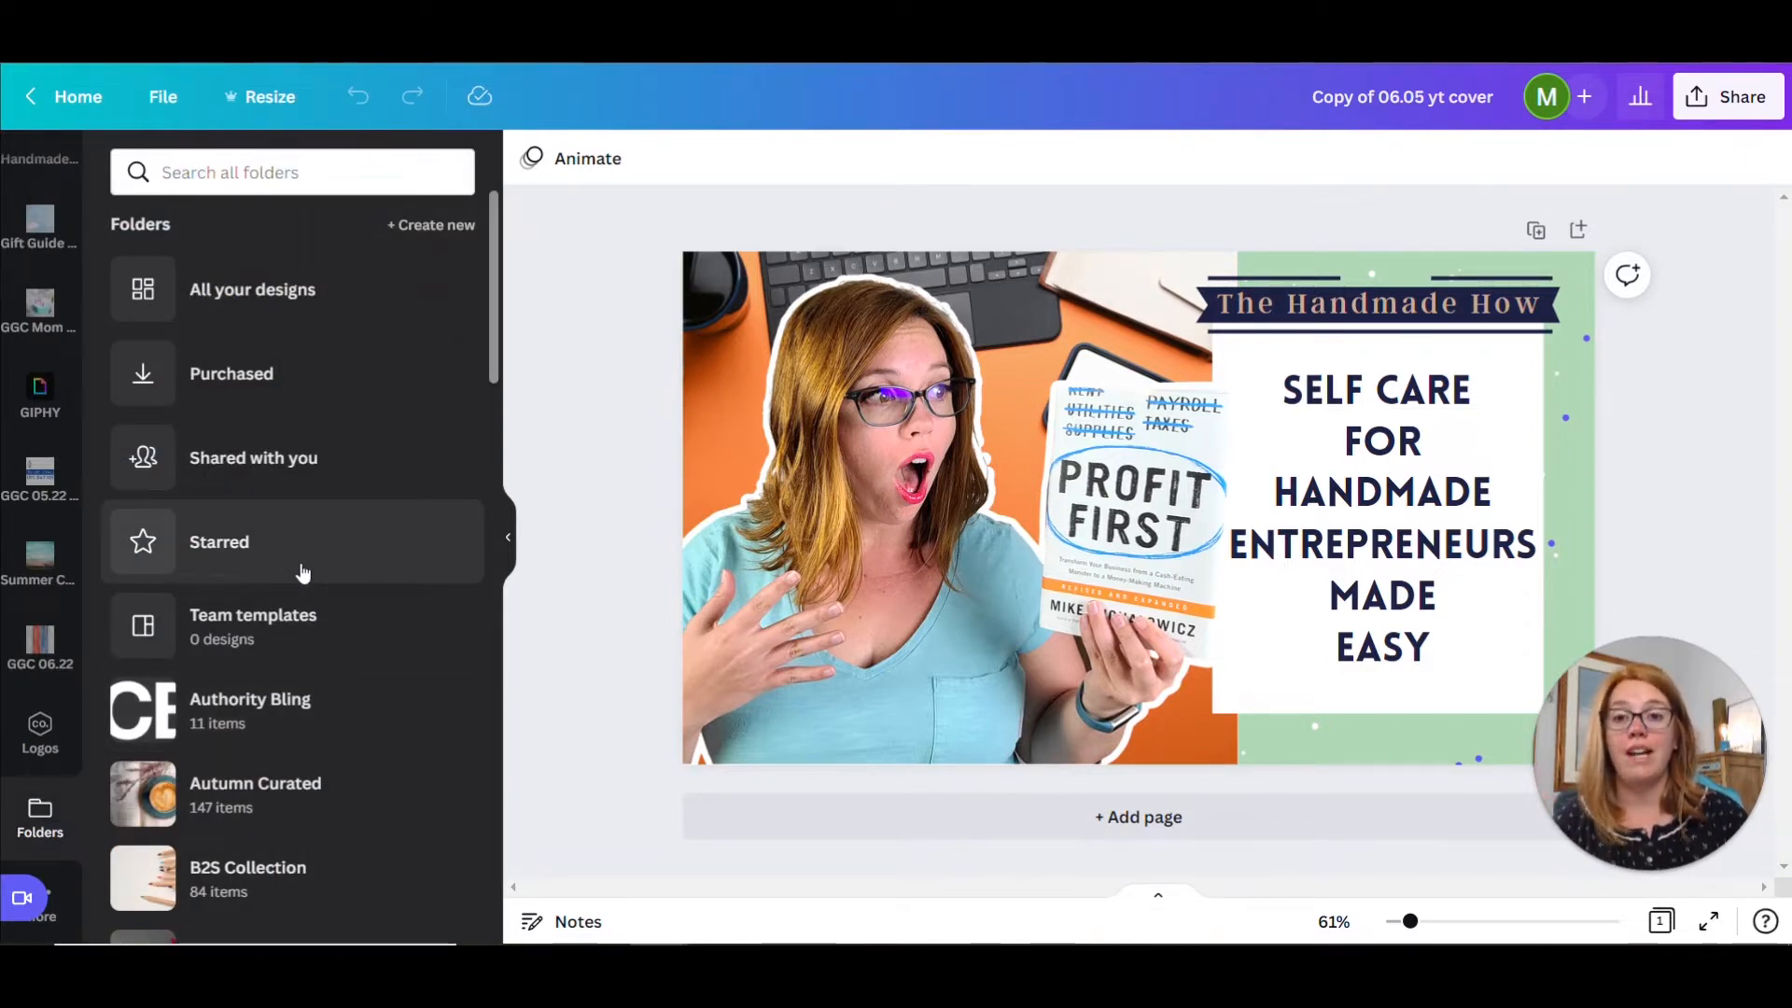
scroll(302, 571, down, 5)
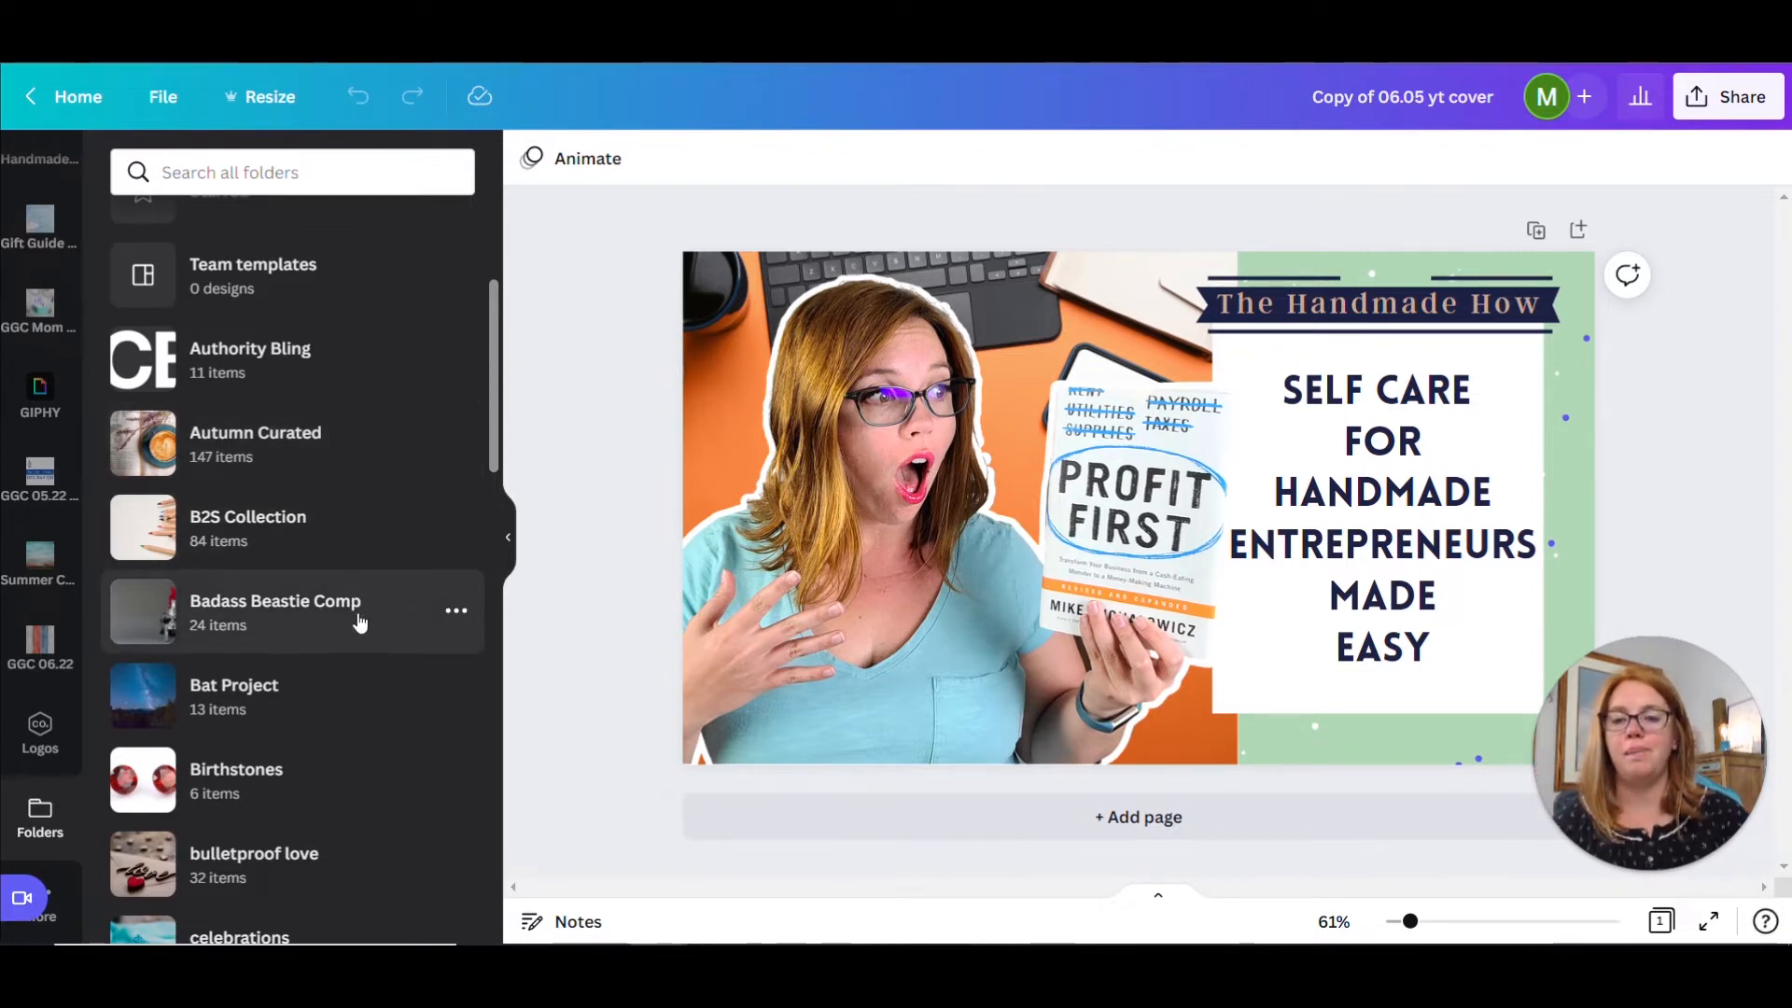
scroll(351, 702, down, 3)
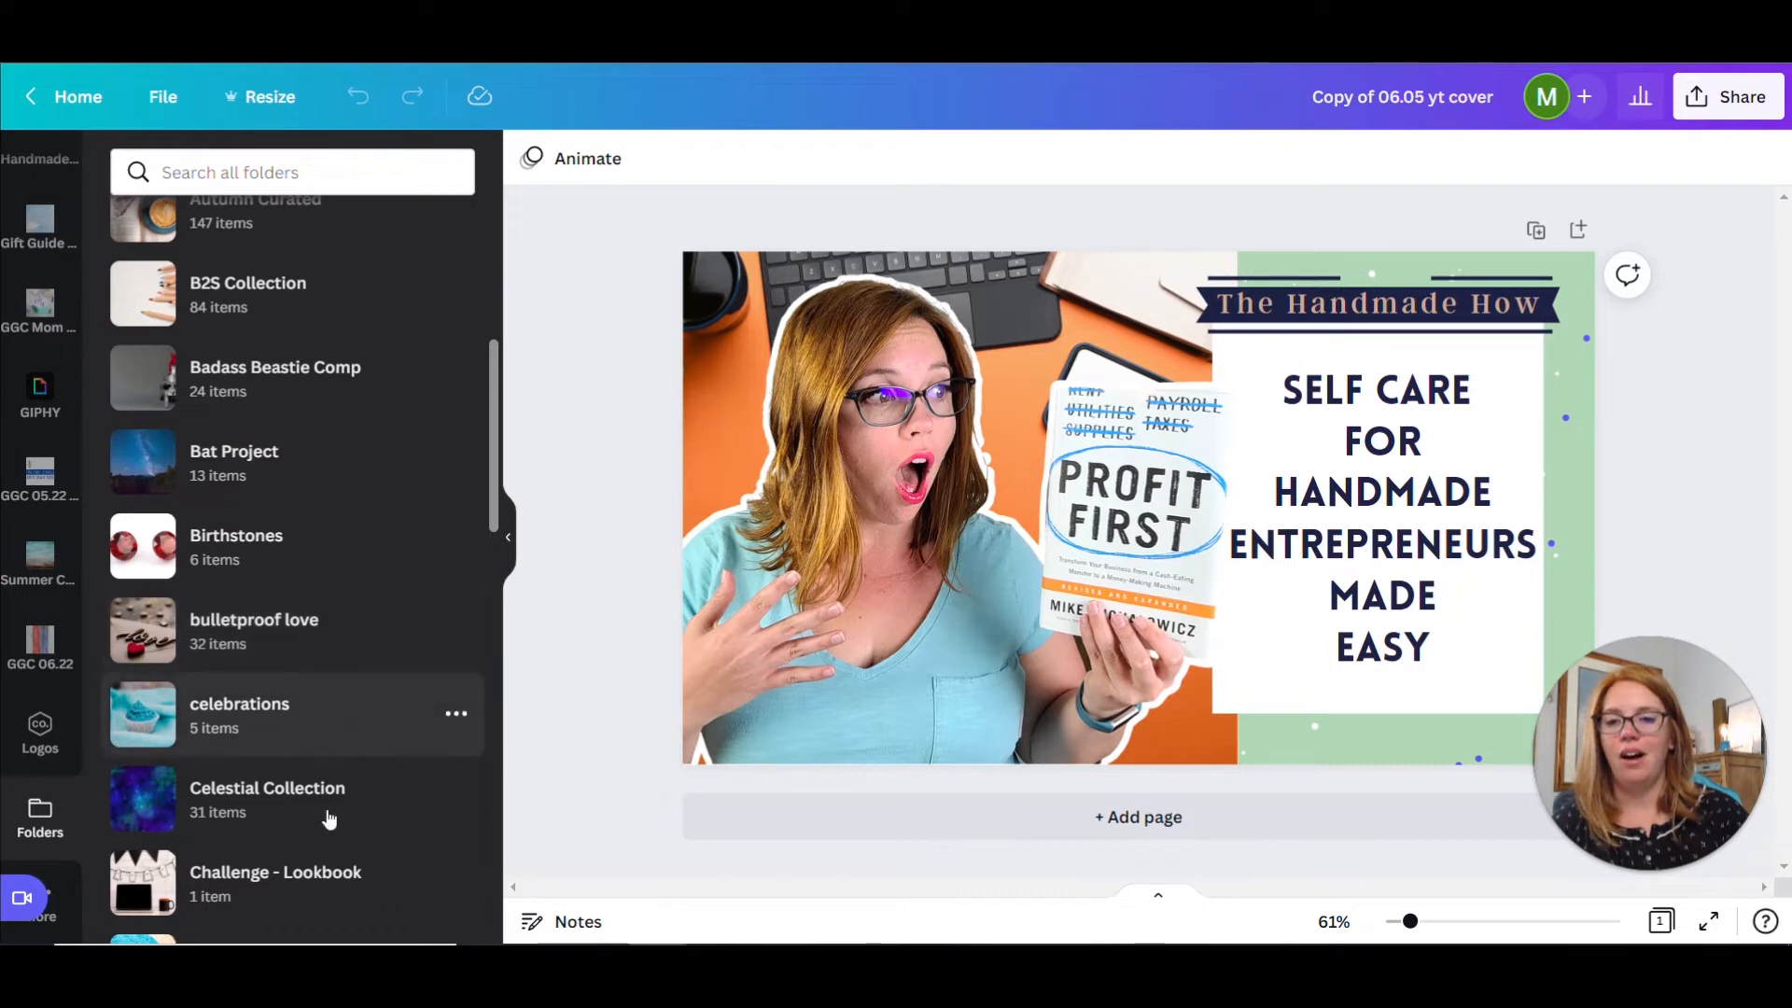
scroll(313, 771, down, 5)
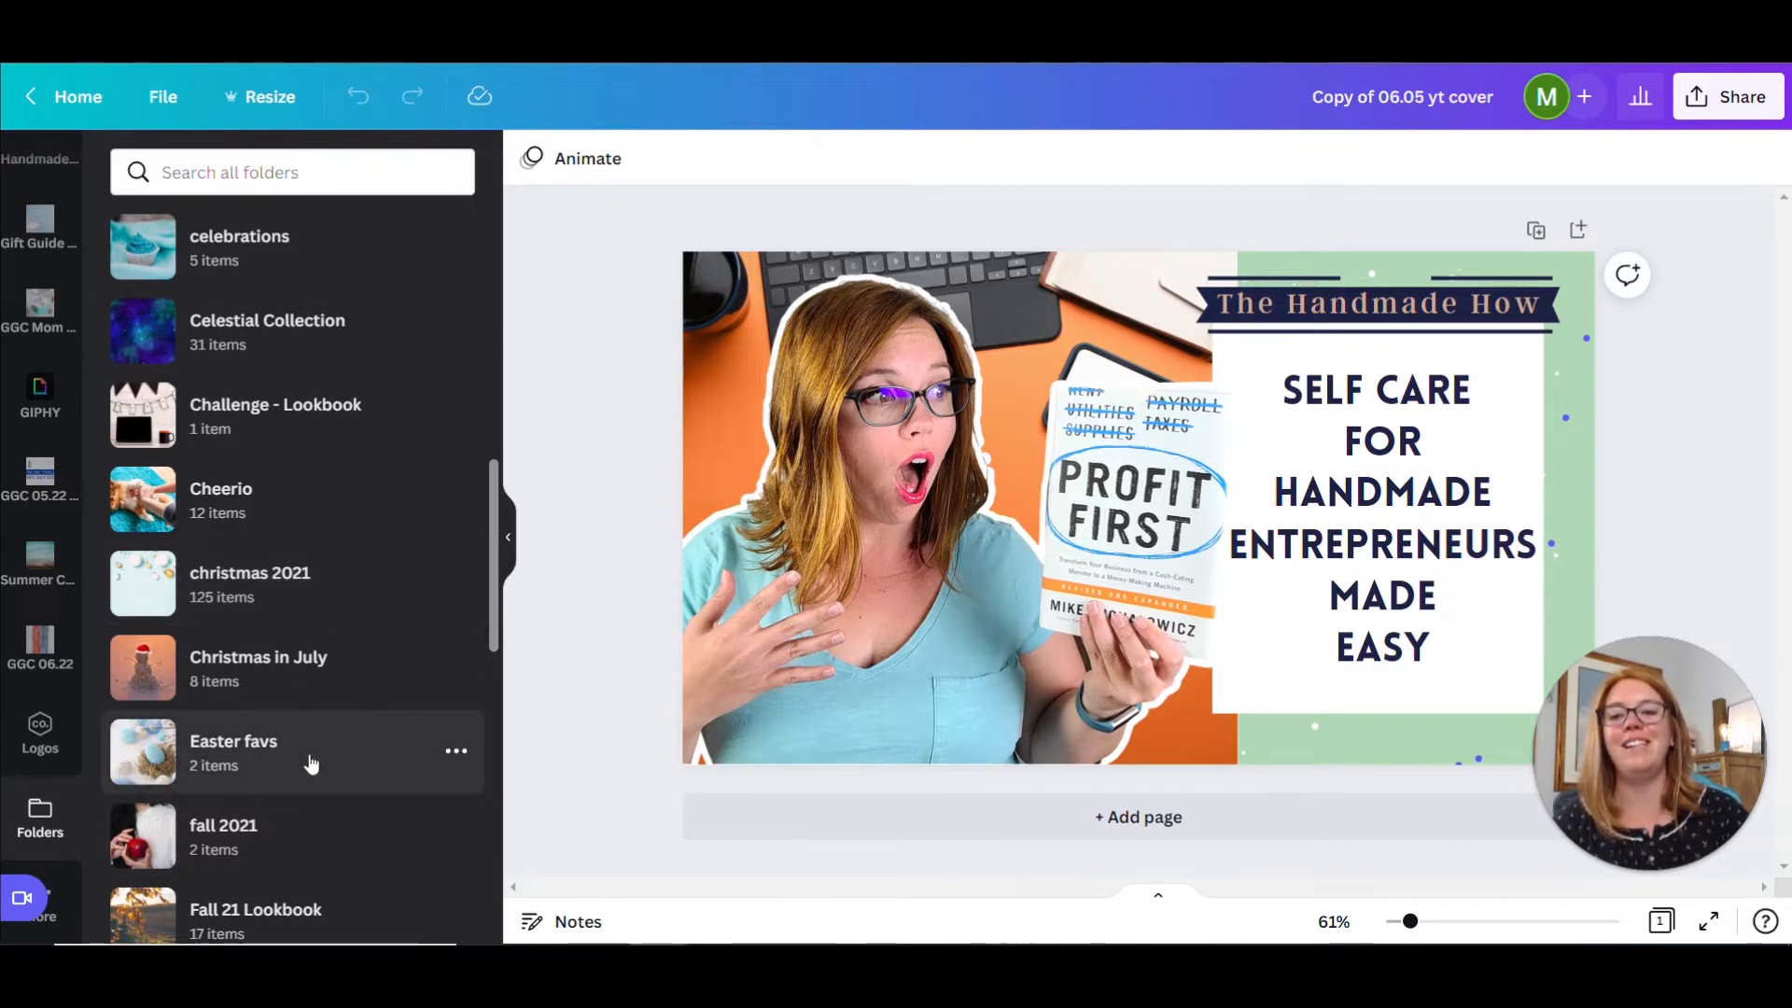
scroll(311, 764, down, 4)
scroll(311, 764, down, 3)
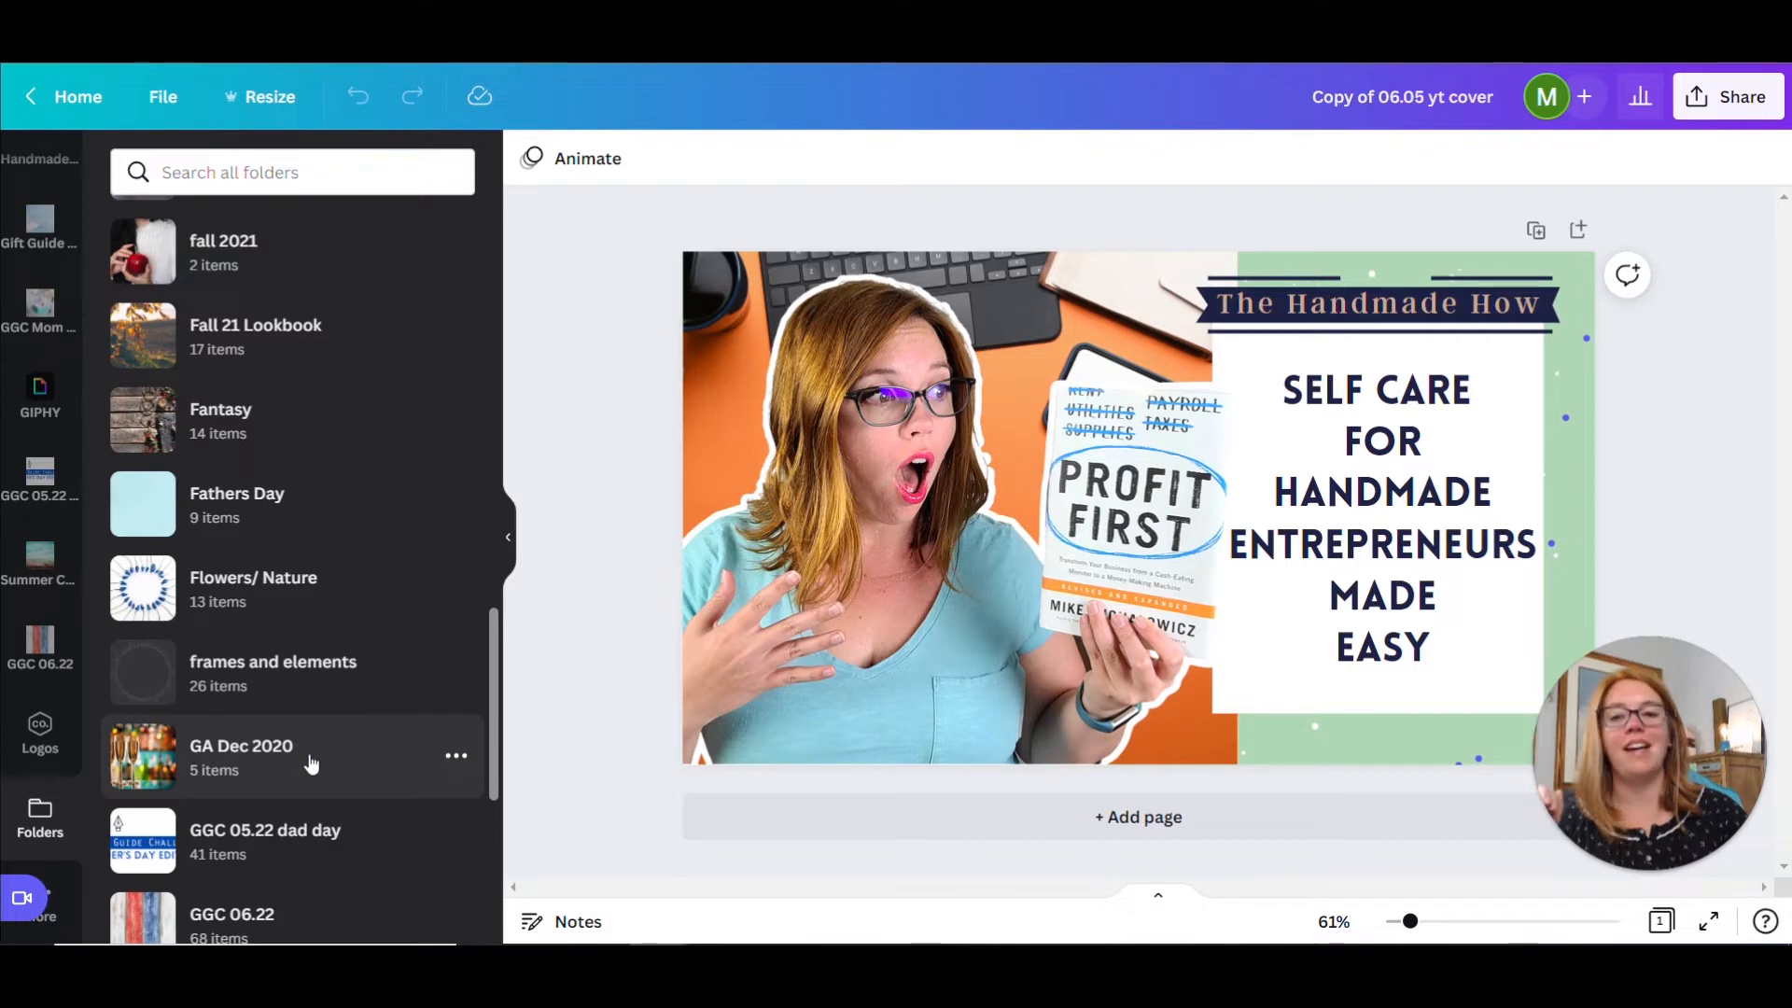
scroll(298, 611, down, 3)
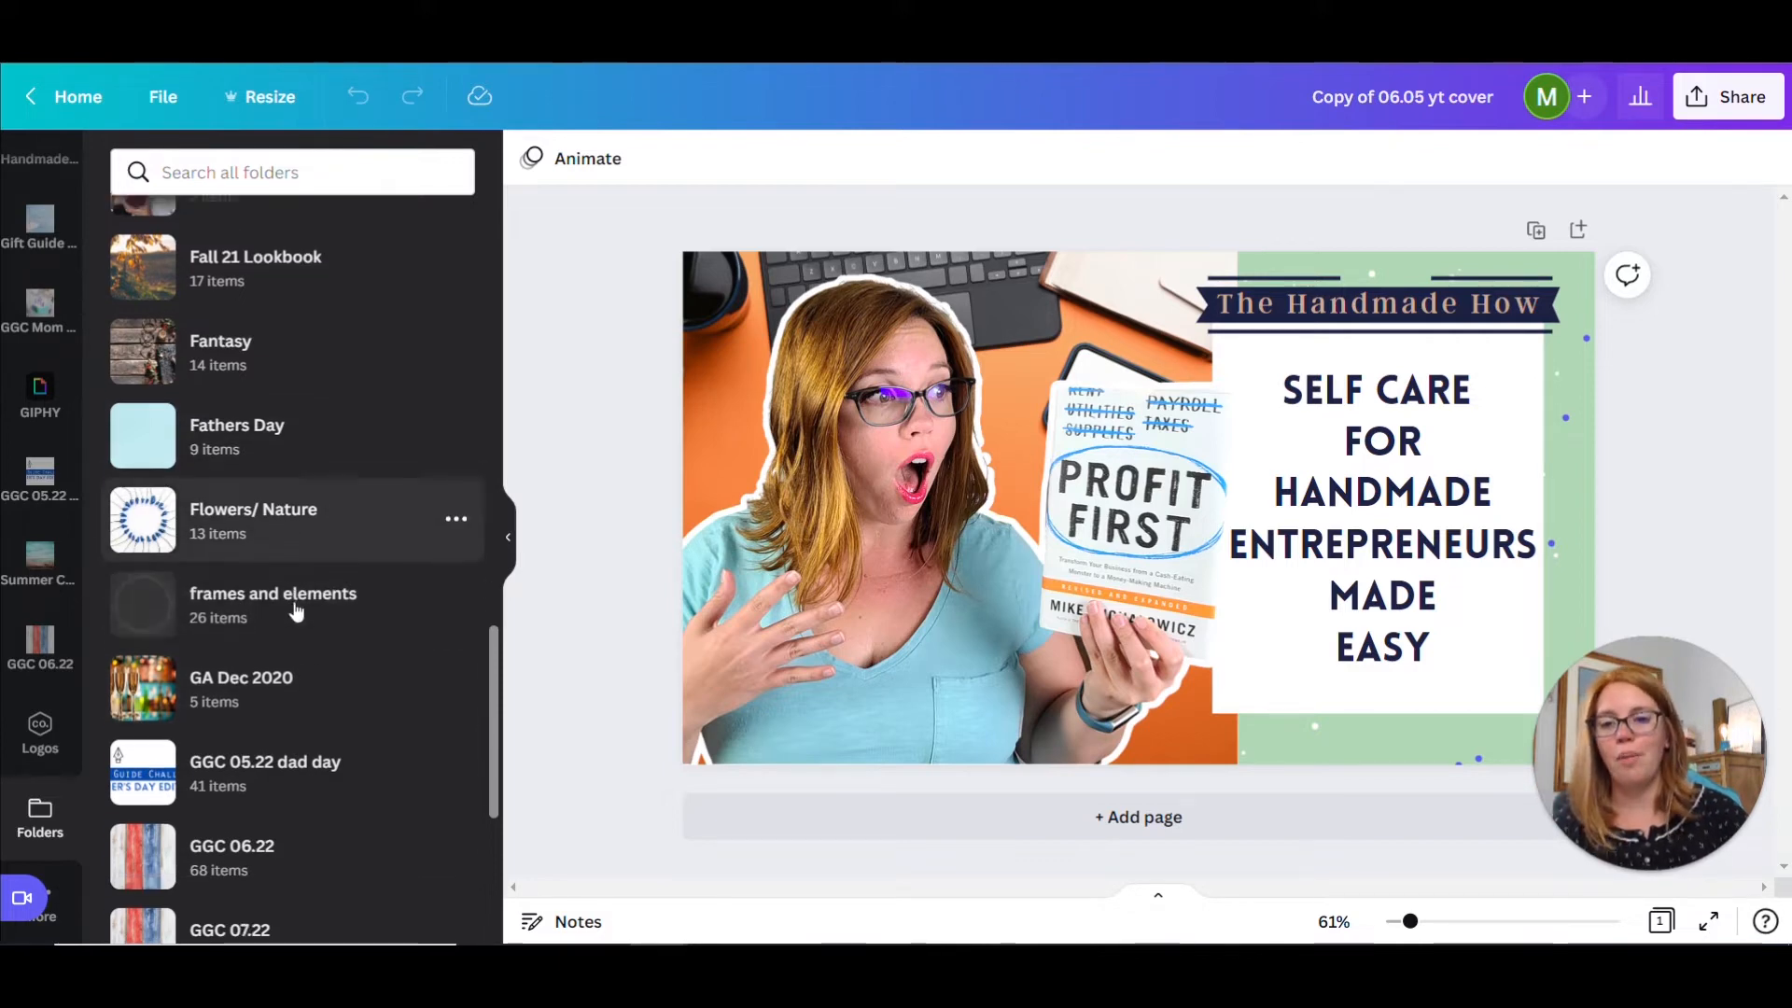
scroll(298, 611, down, 2)
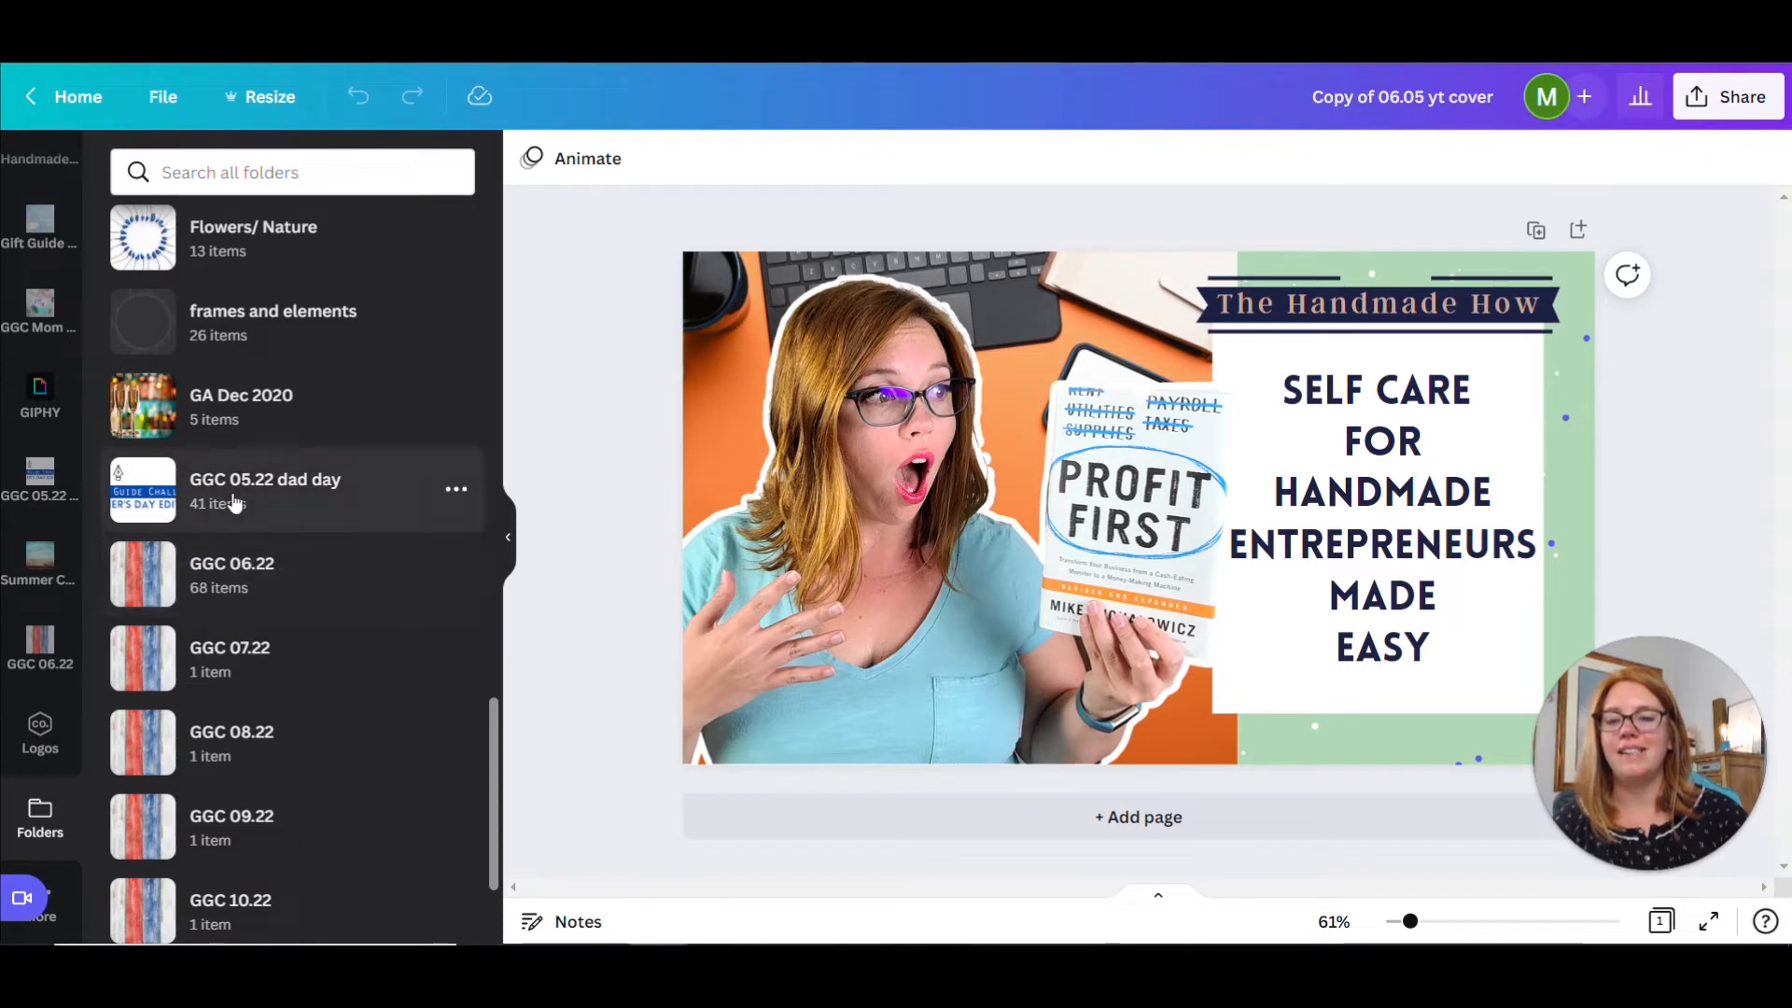
click(256, 591)
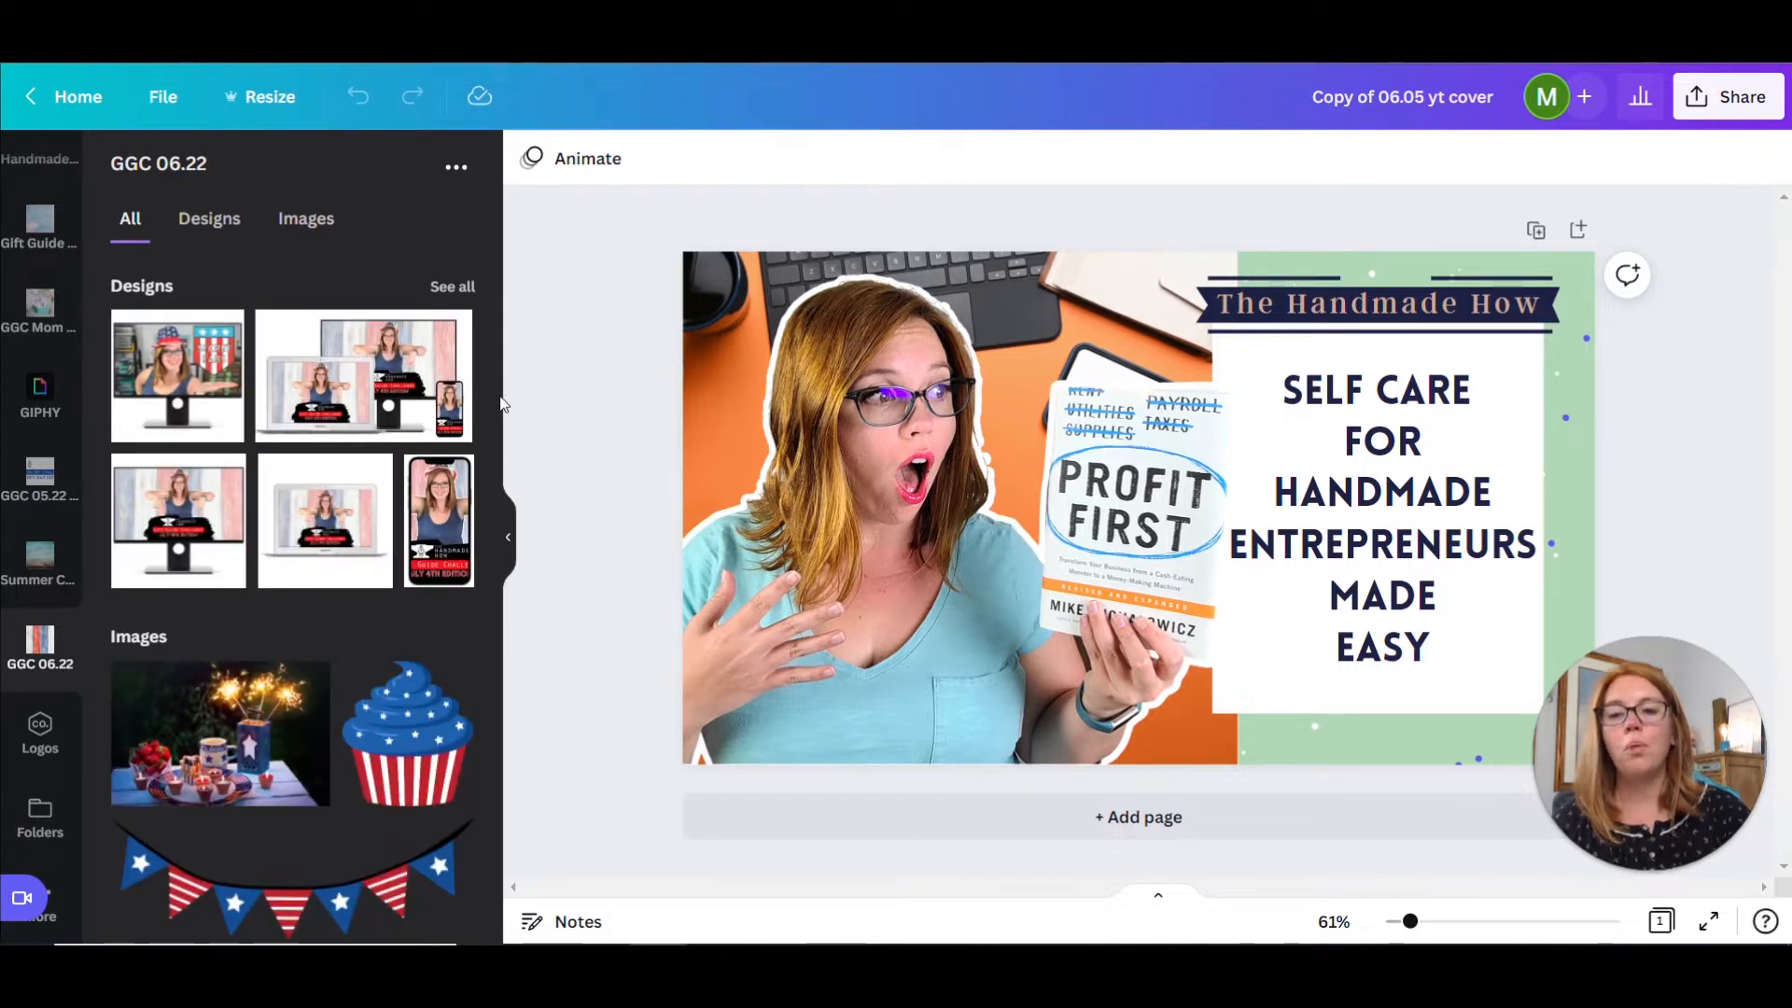
Examine the patriotic graphics, photos and backgrounds saved in the GGC 06.22 folder.
scroll(298, 355, down, 4)
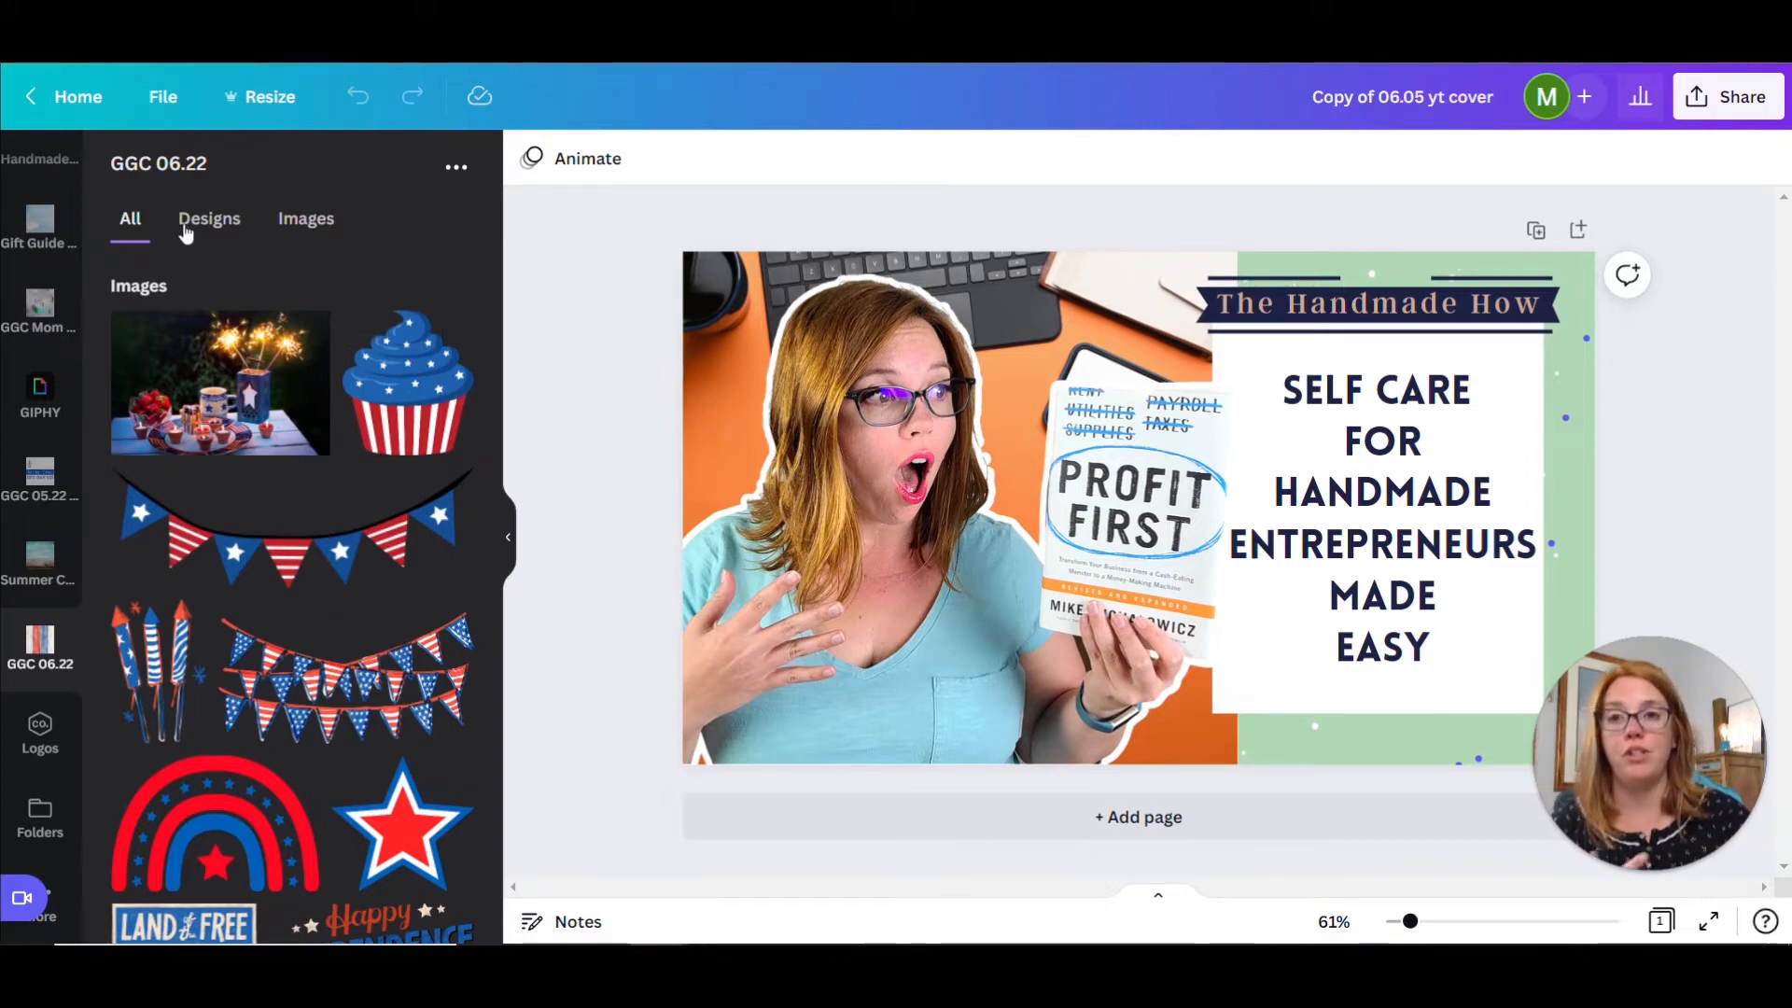
scroll(132, 472, down, 5)
scroll(132, 472, down, 10)
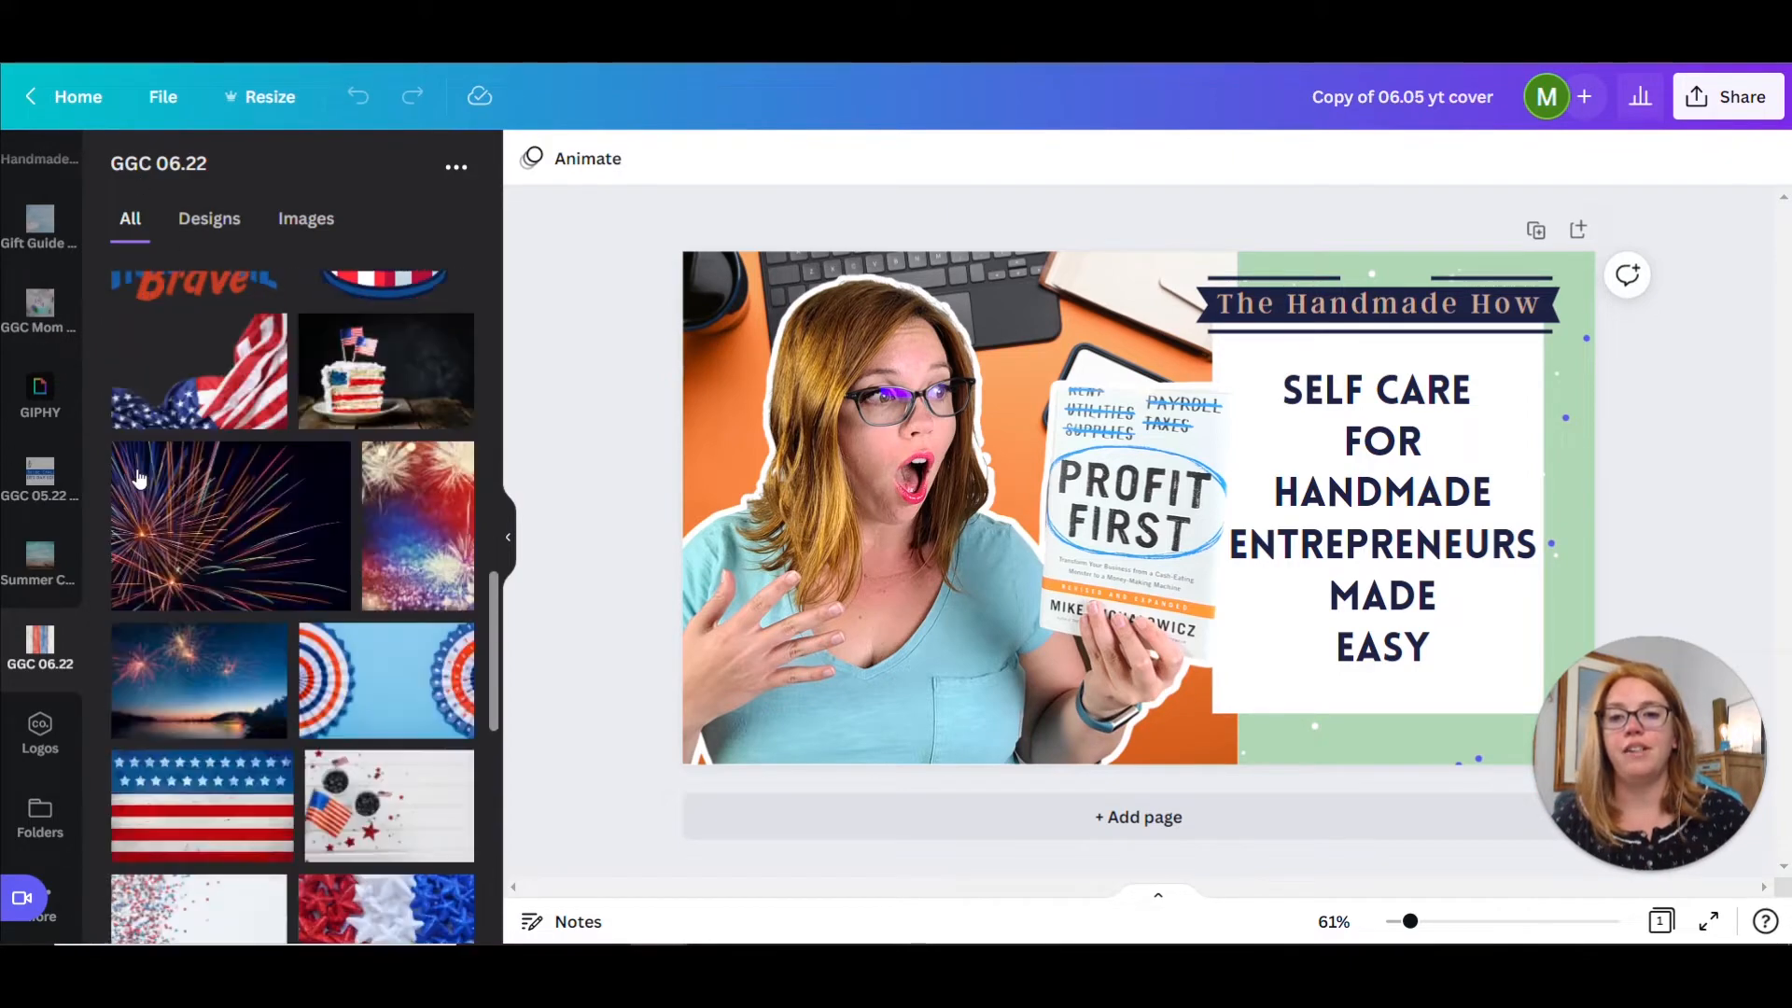
scroll(226, 412, up, 12)
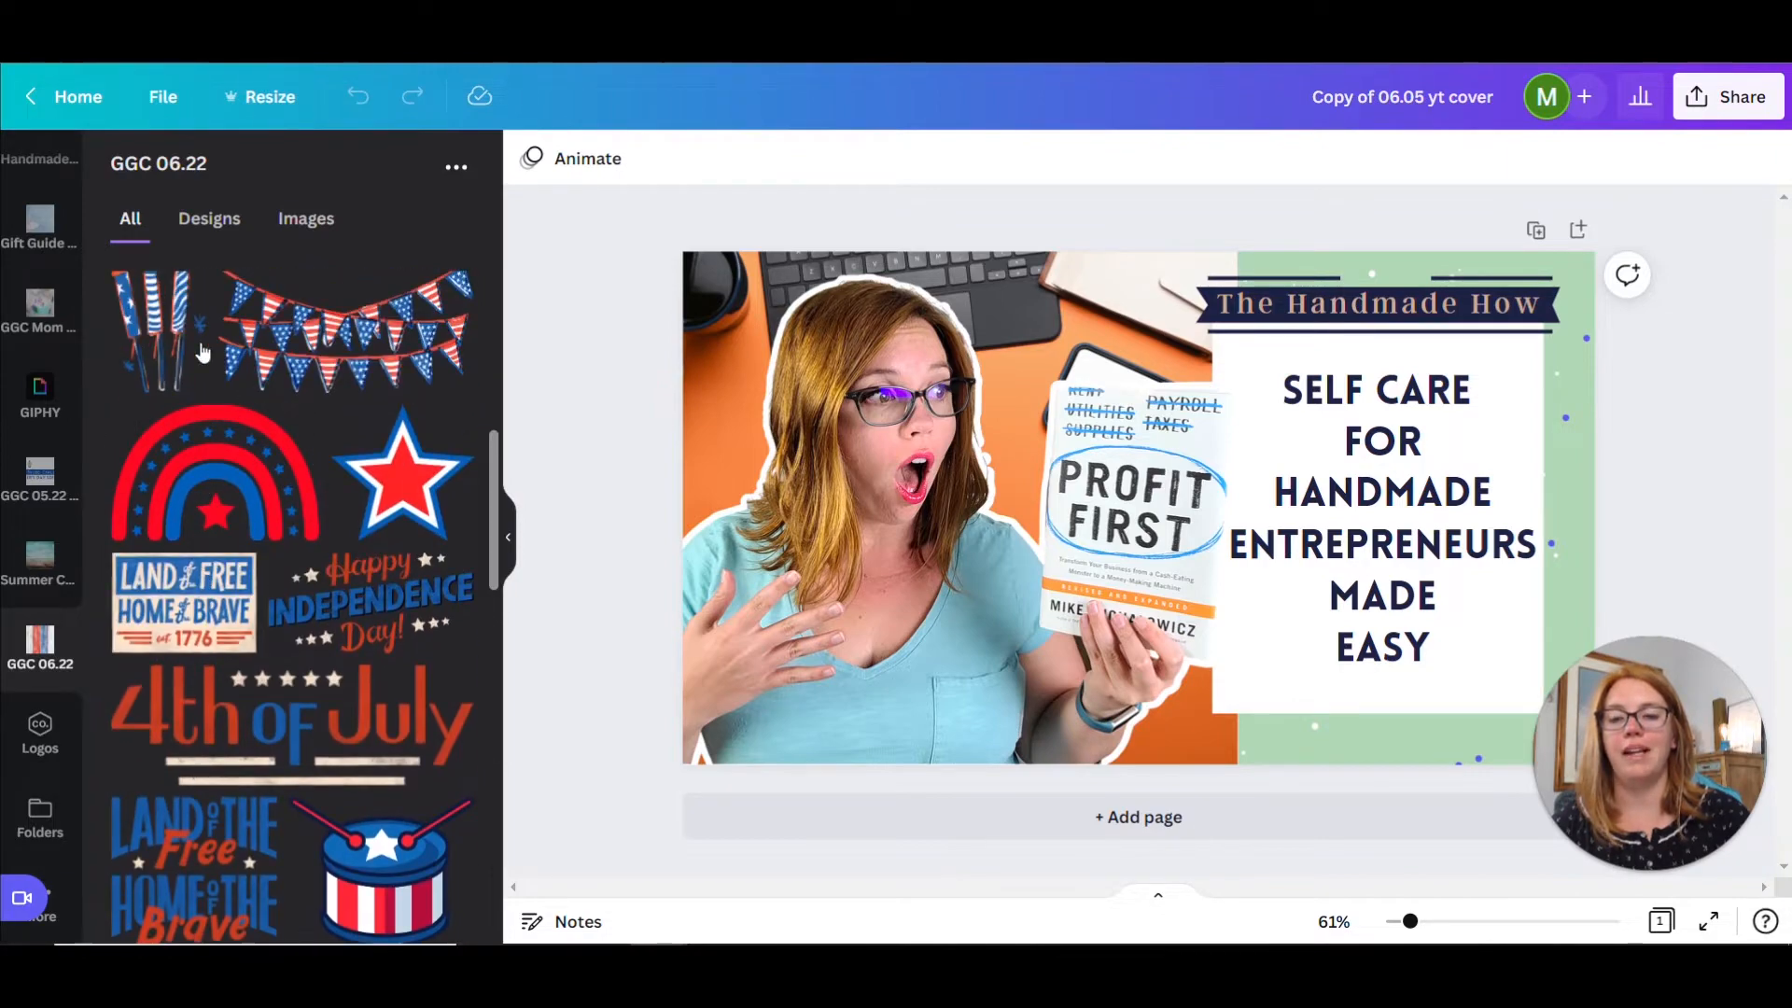
scroll(232, 476, down, 6)
scroll(241, 504, down, 4)
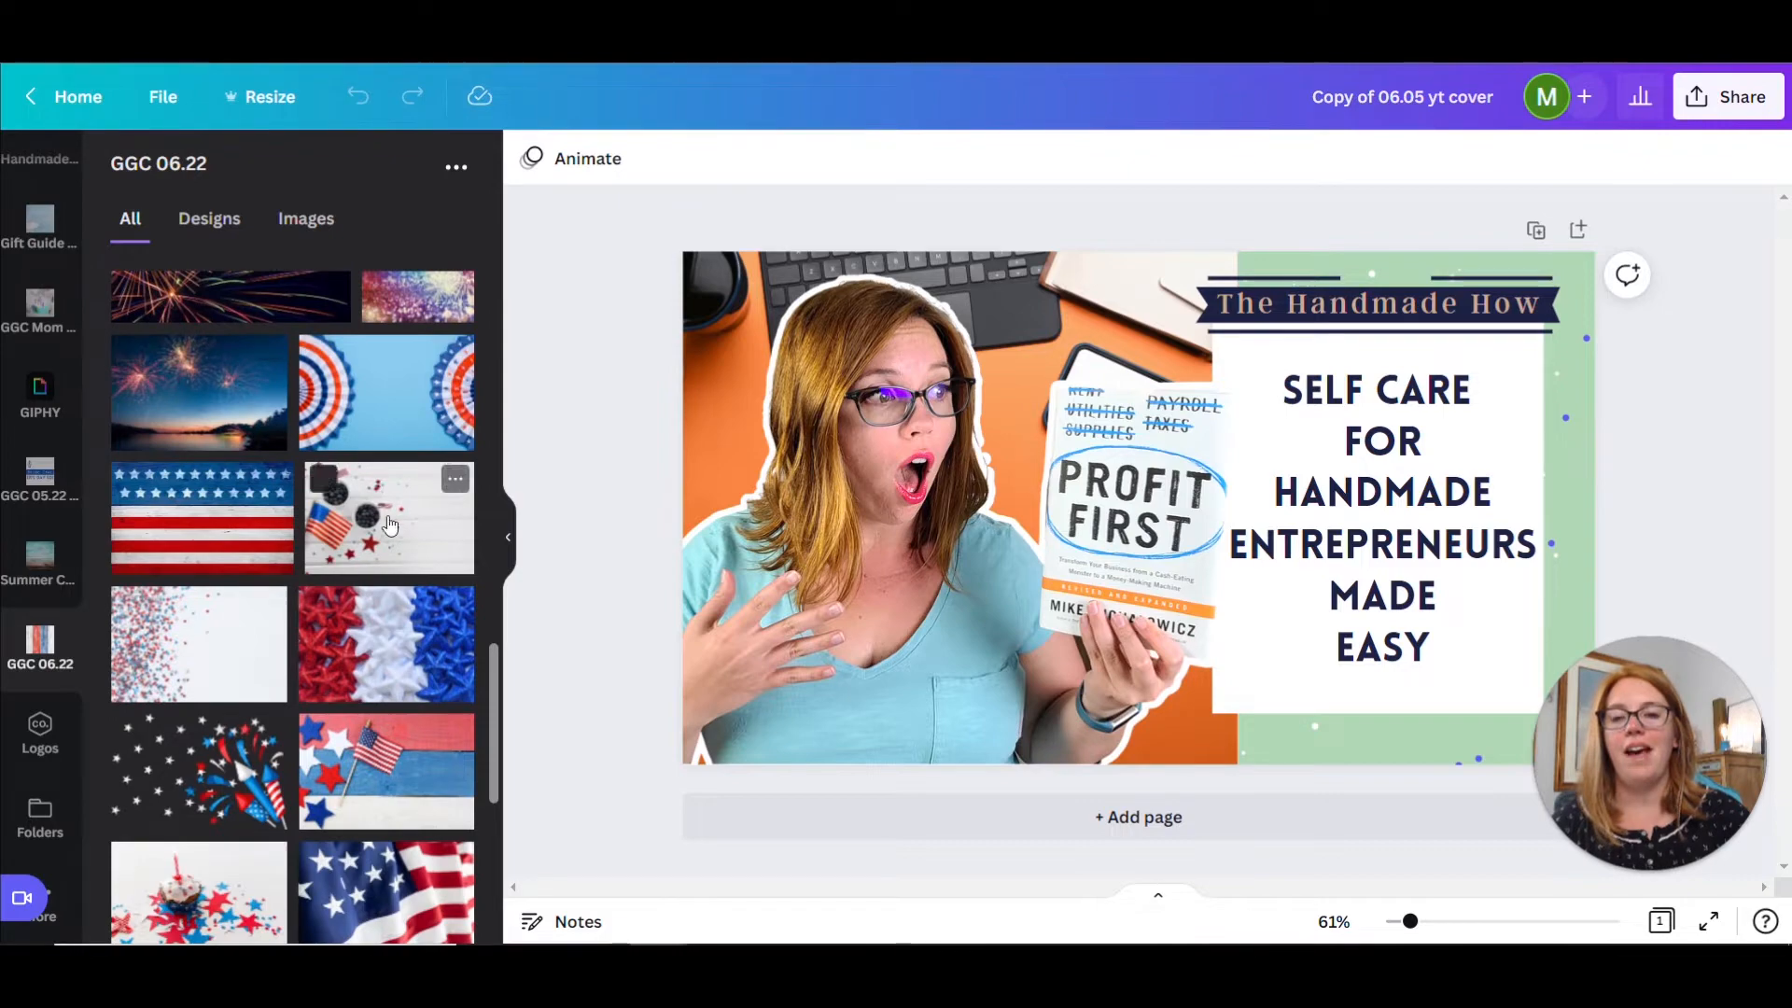
scroll(343, 640, down, 5)
scroll(343, 640, down, 4)
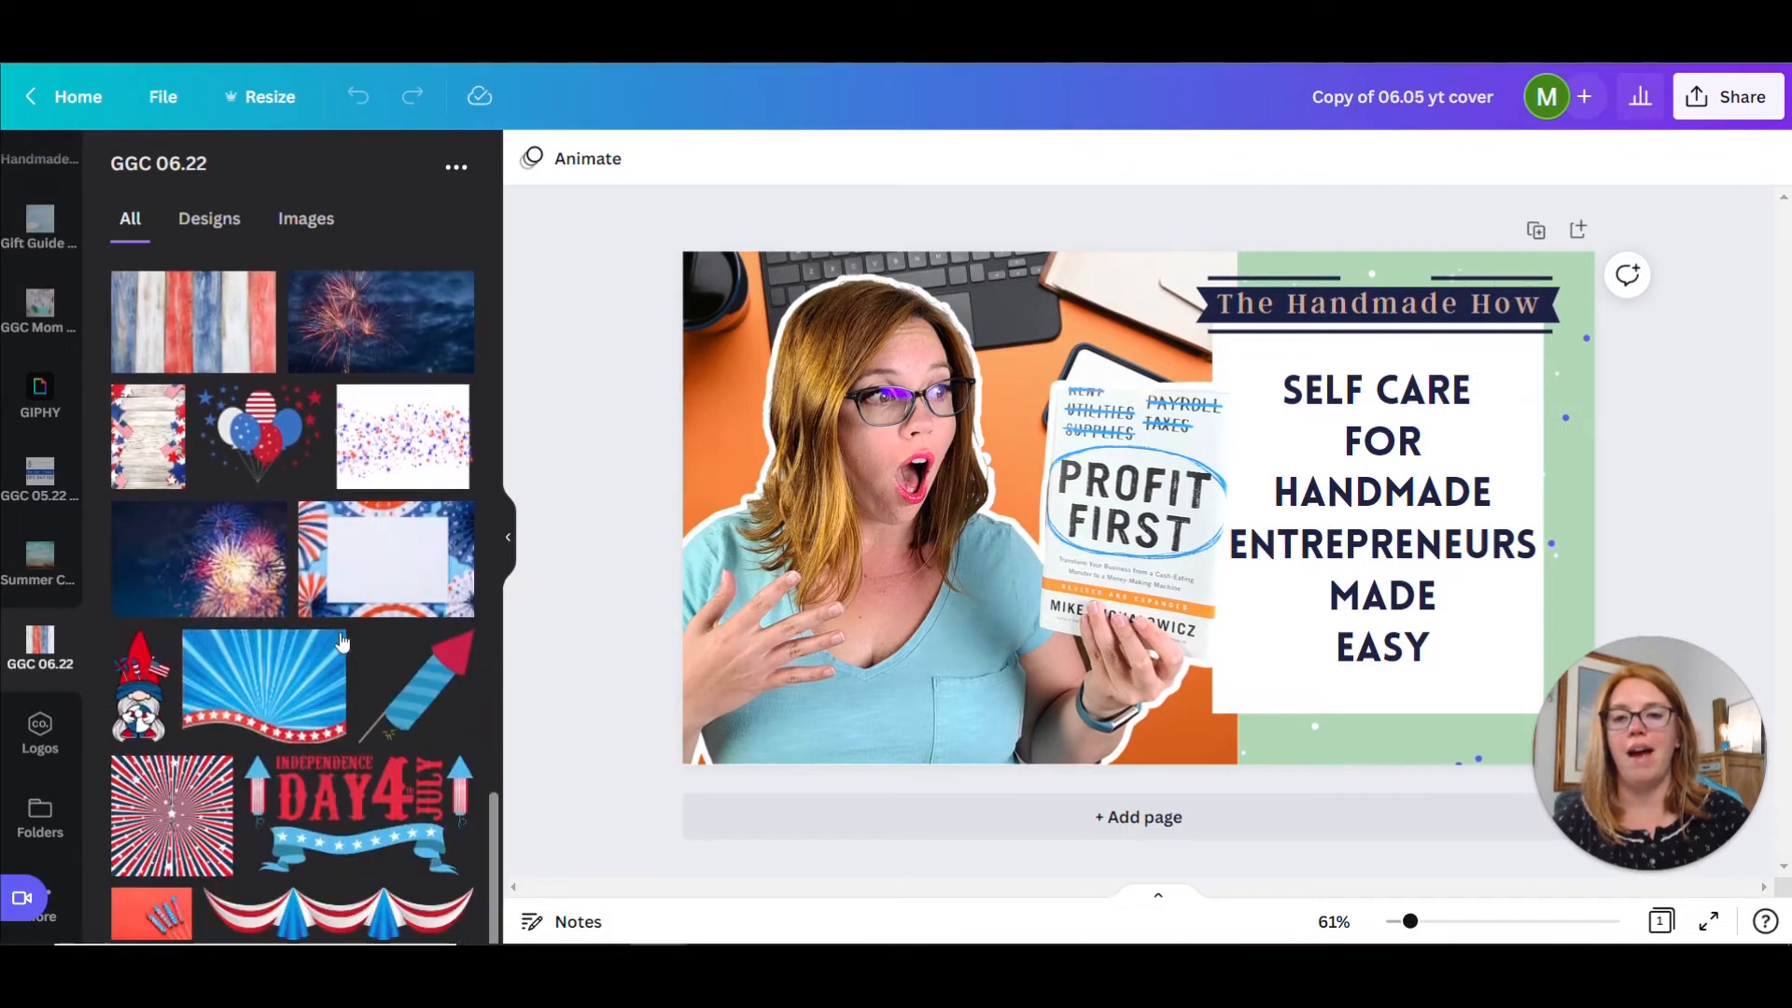
scroll(298, 334, down, 4)
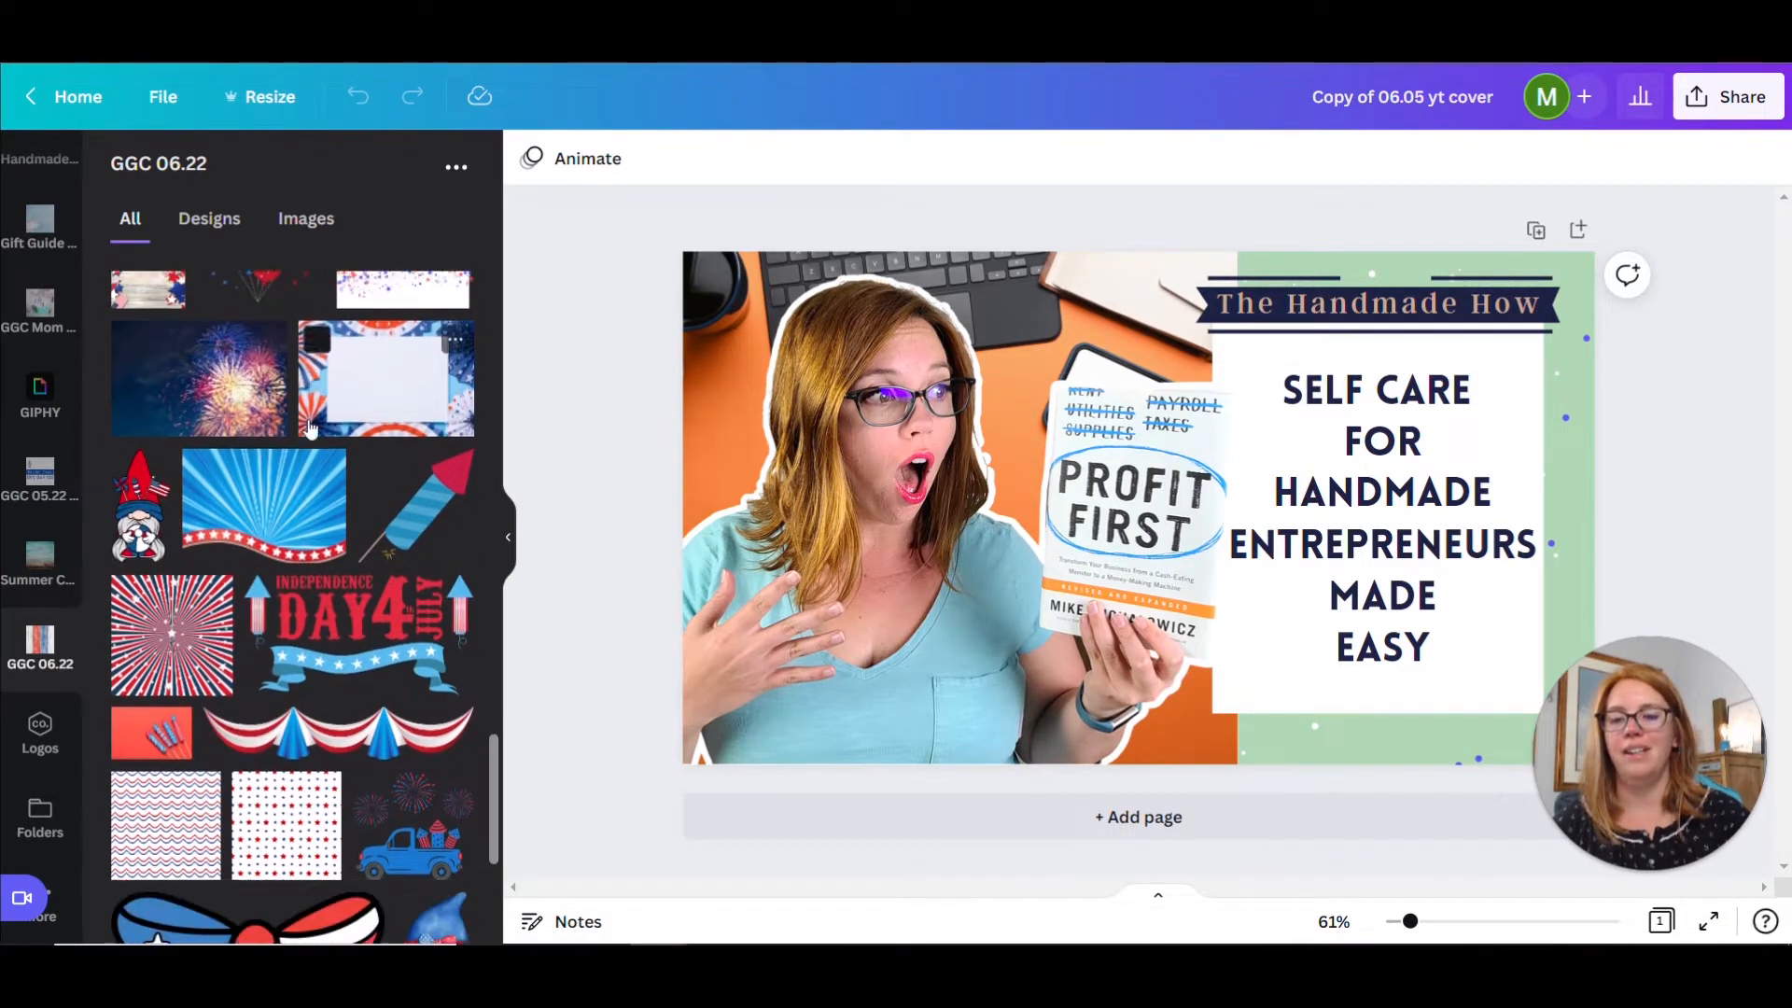
scroll(308, 444, down, 3)
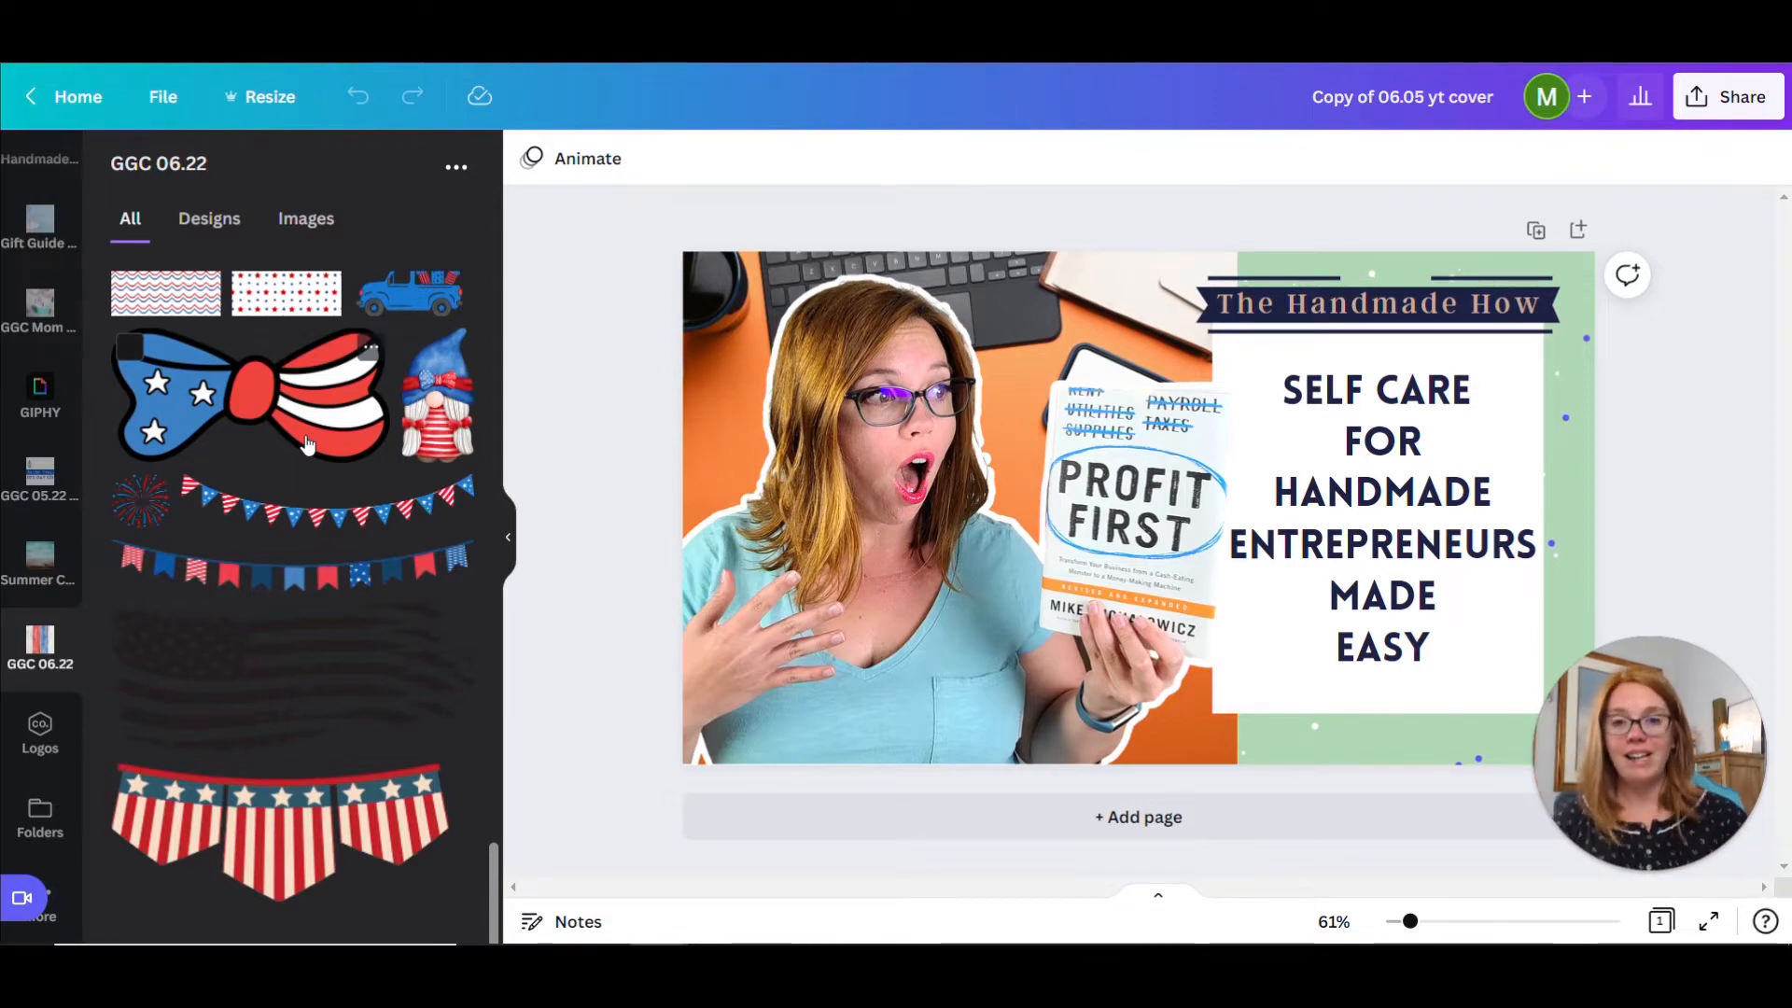
scroll(308, 444, down, 10)
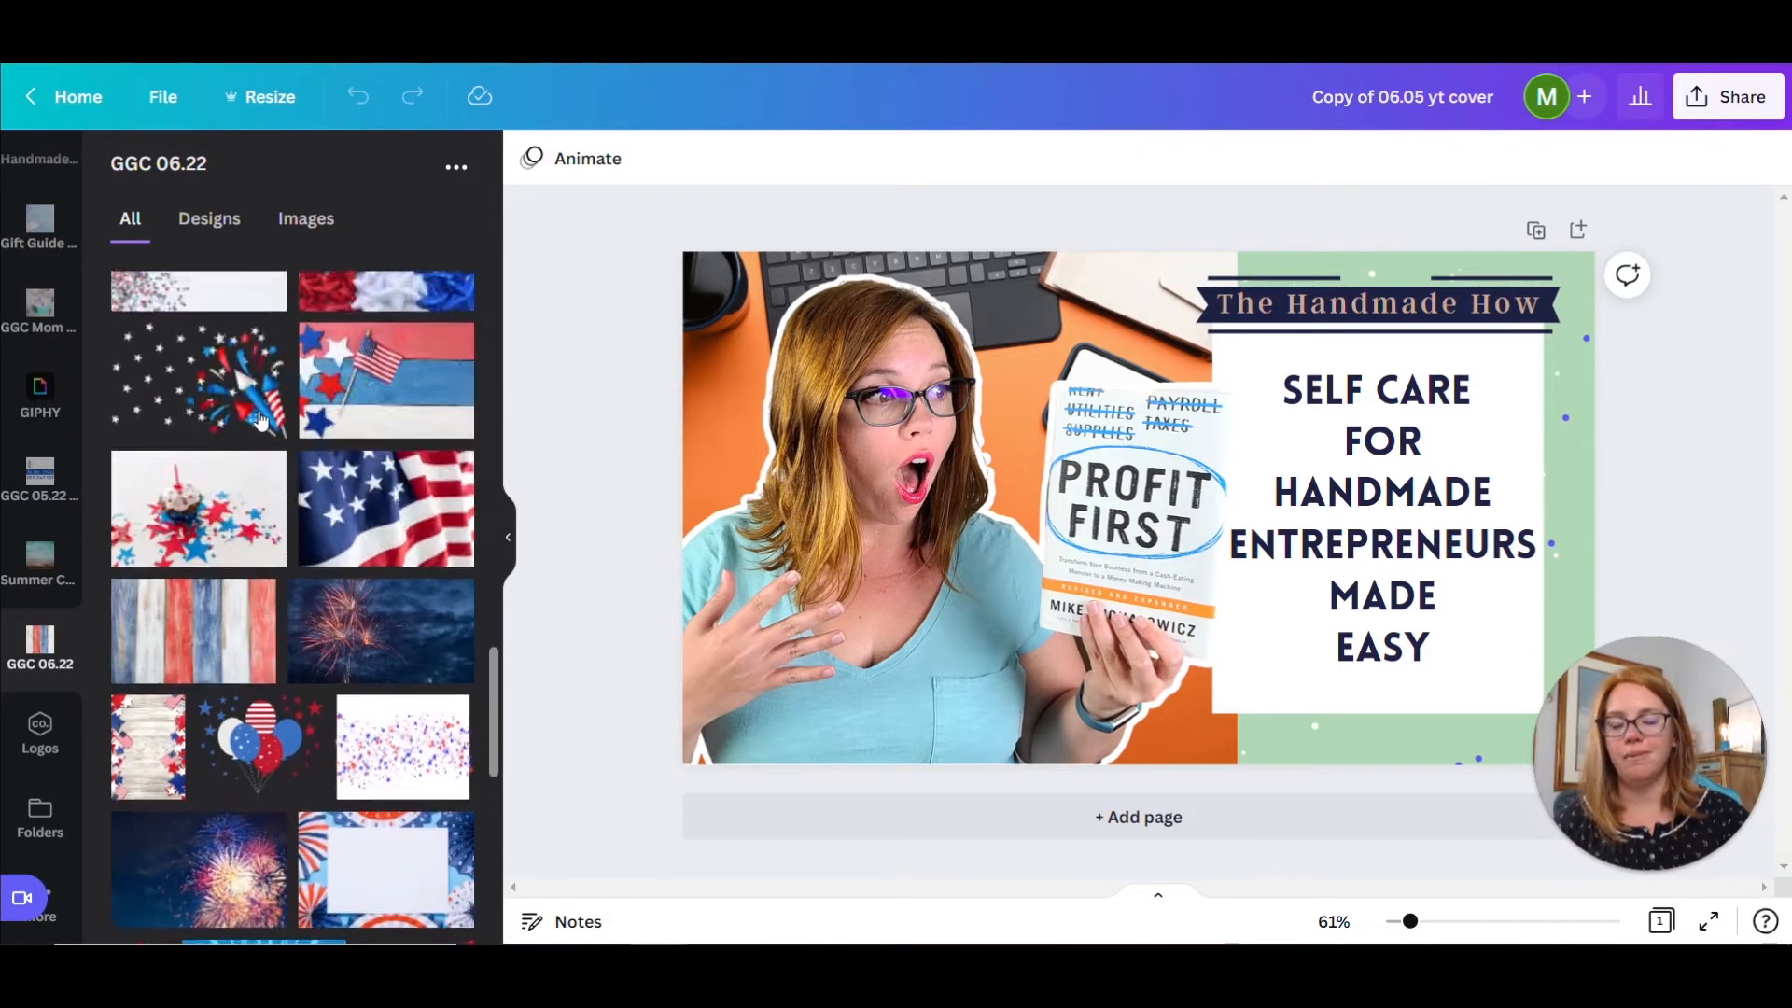
scroll(259, 420, down, 5)
scroll(313, 452, down, 5)
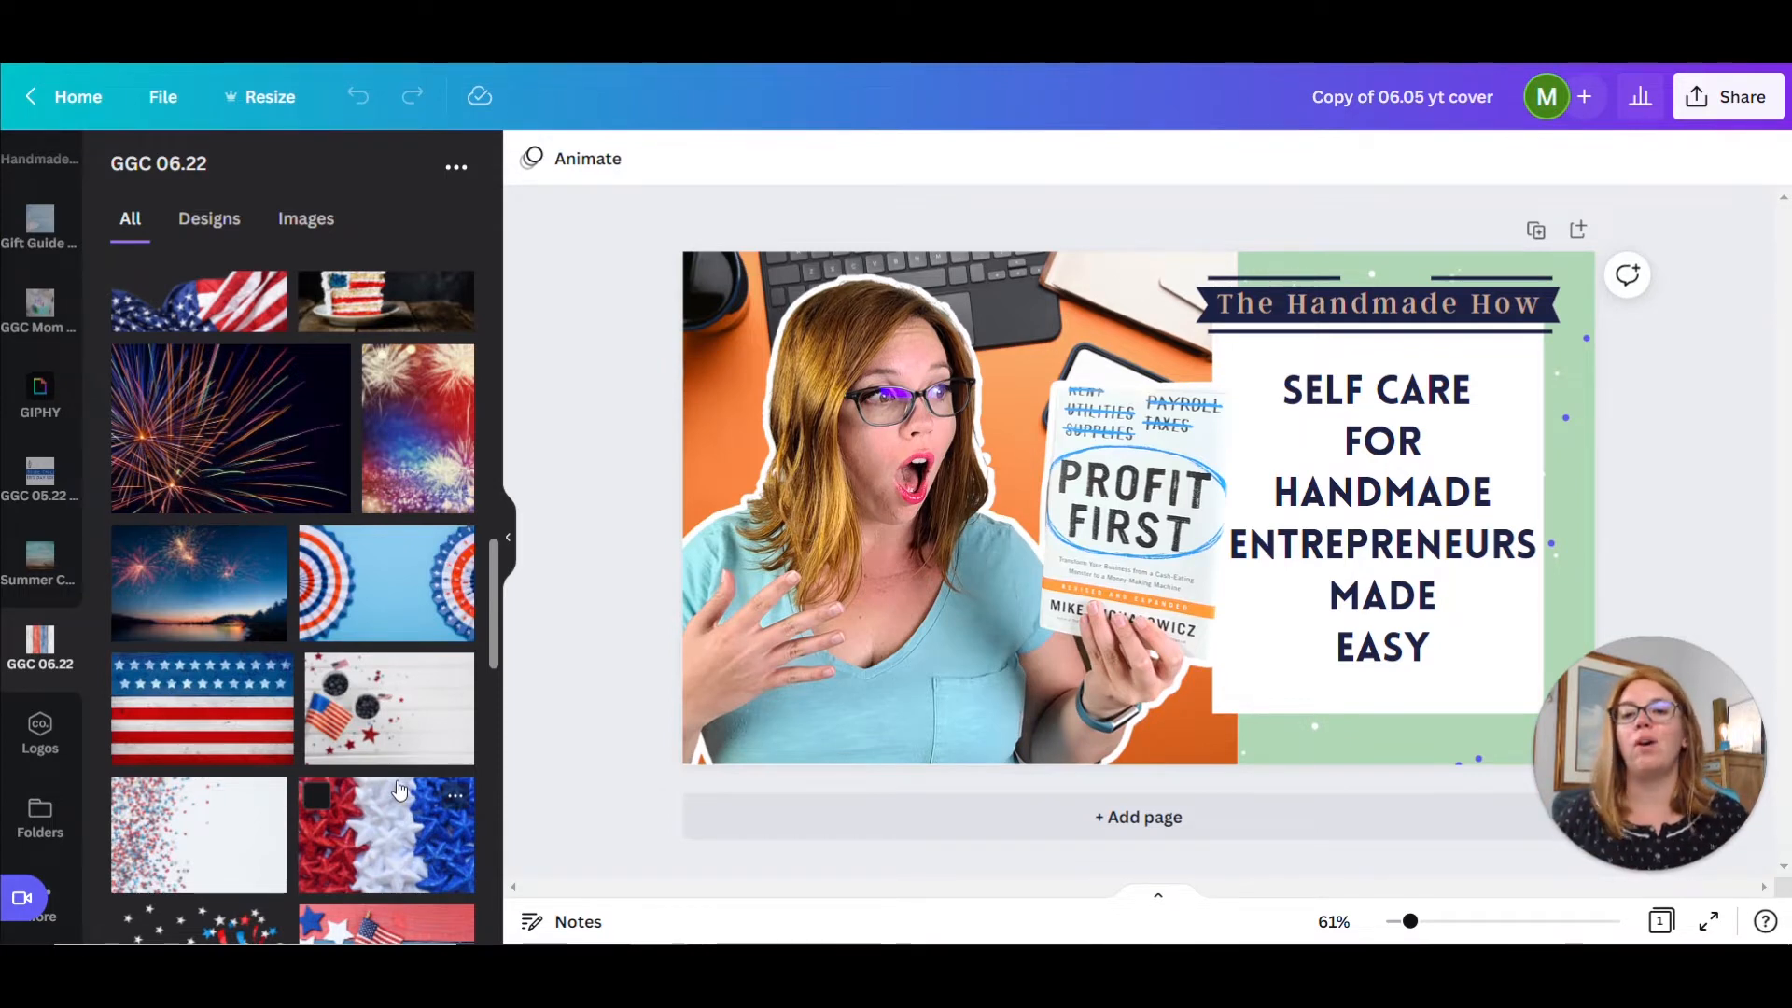
scroll(399, 790, down, 6)
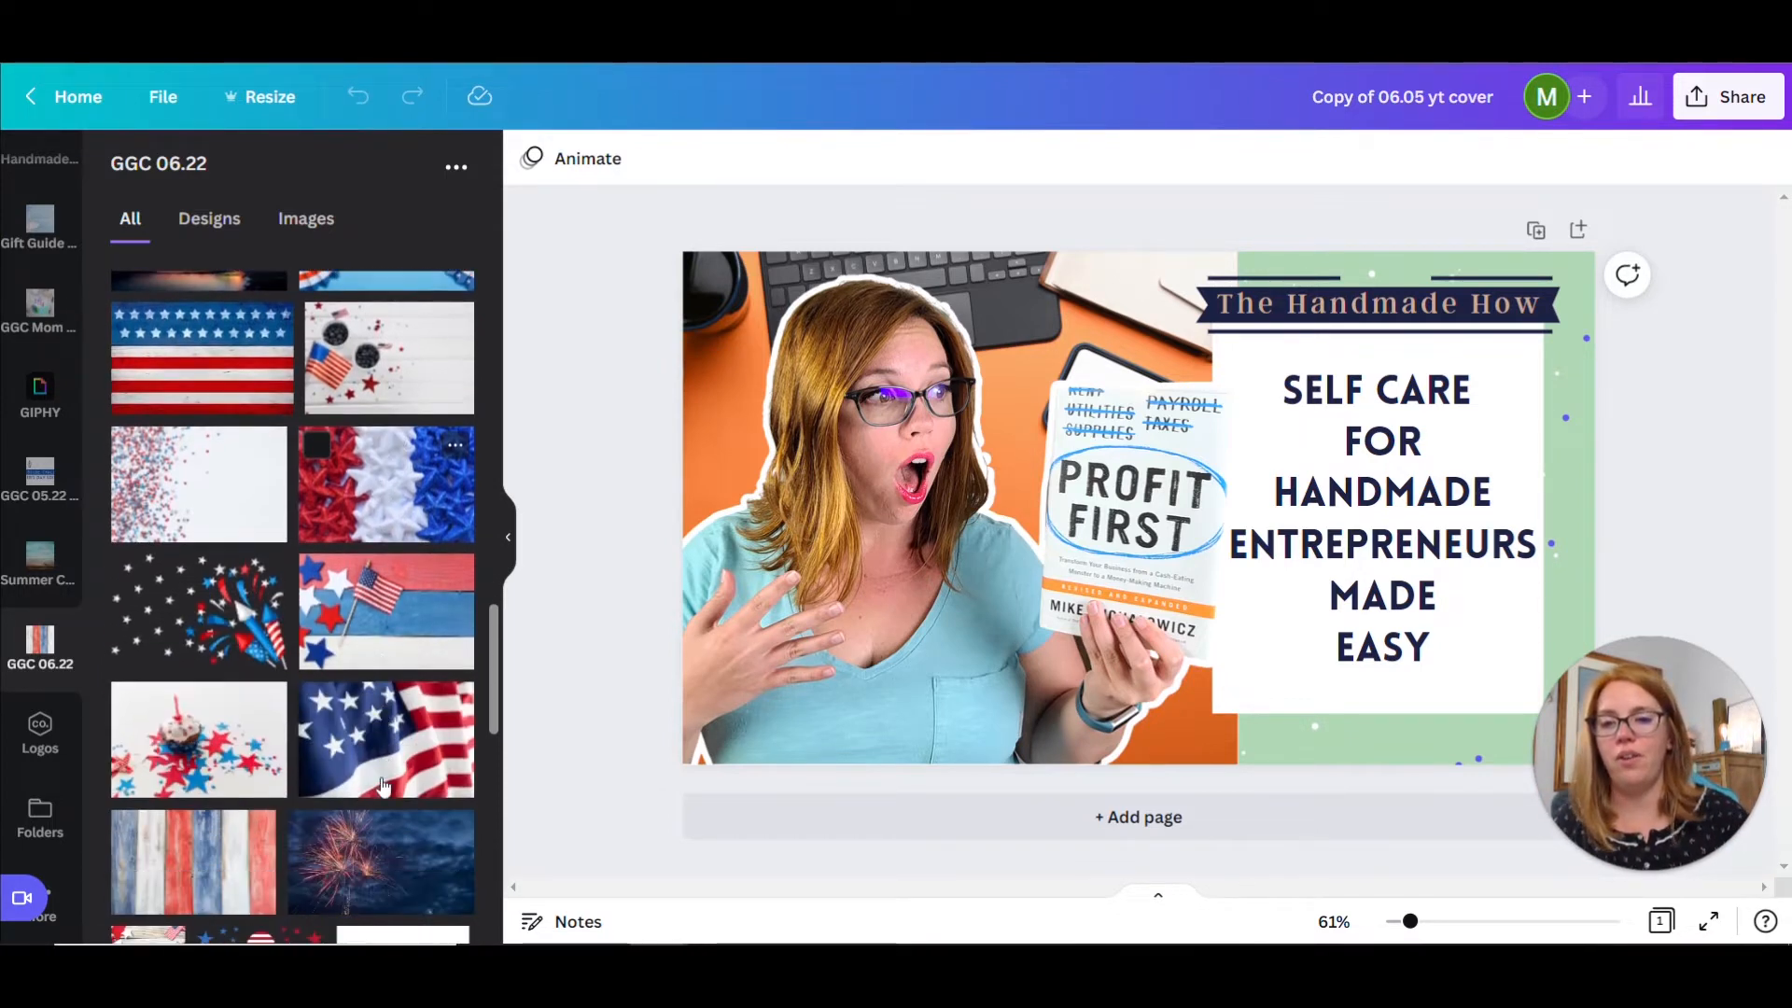
scroll(380, 782, down, 6)
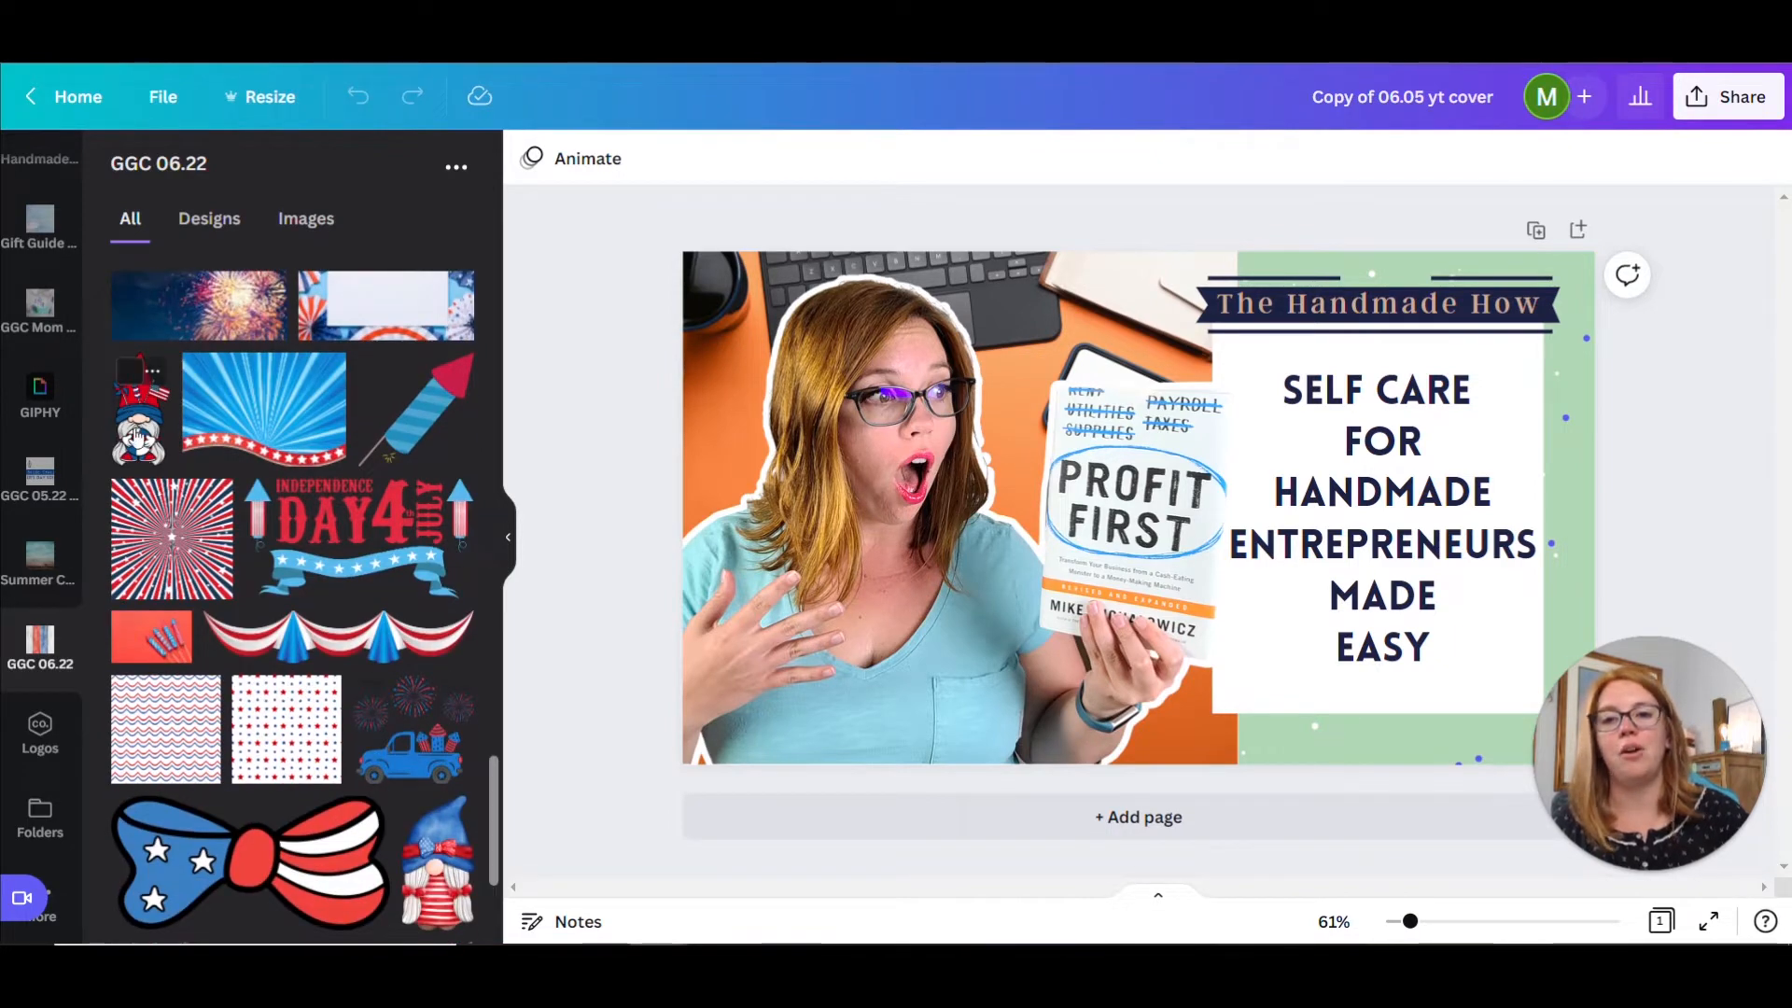
scroll(140, 439, down, 2)
scroll(144, 444, up, 5)
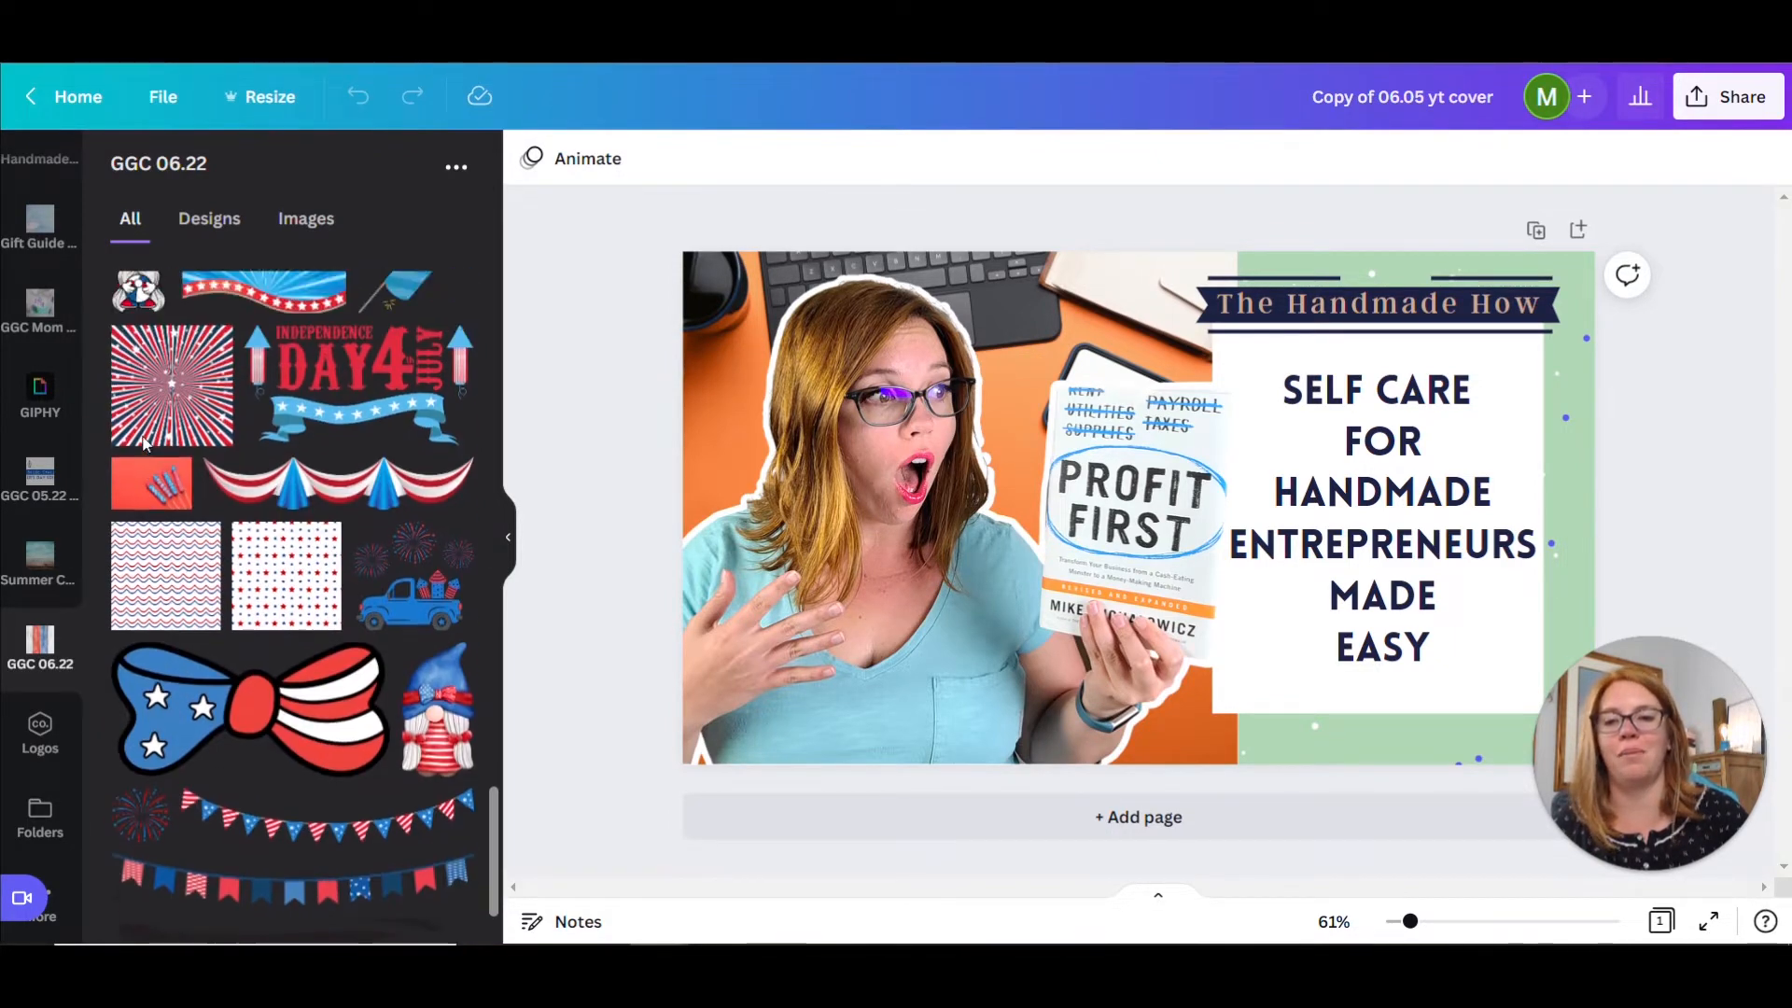
Place the black distressed flag graphic from the GGC 06.22 folder on the thumbnail and delete it again.
scroll(297, 566, down, 8)
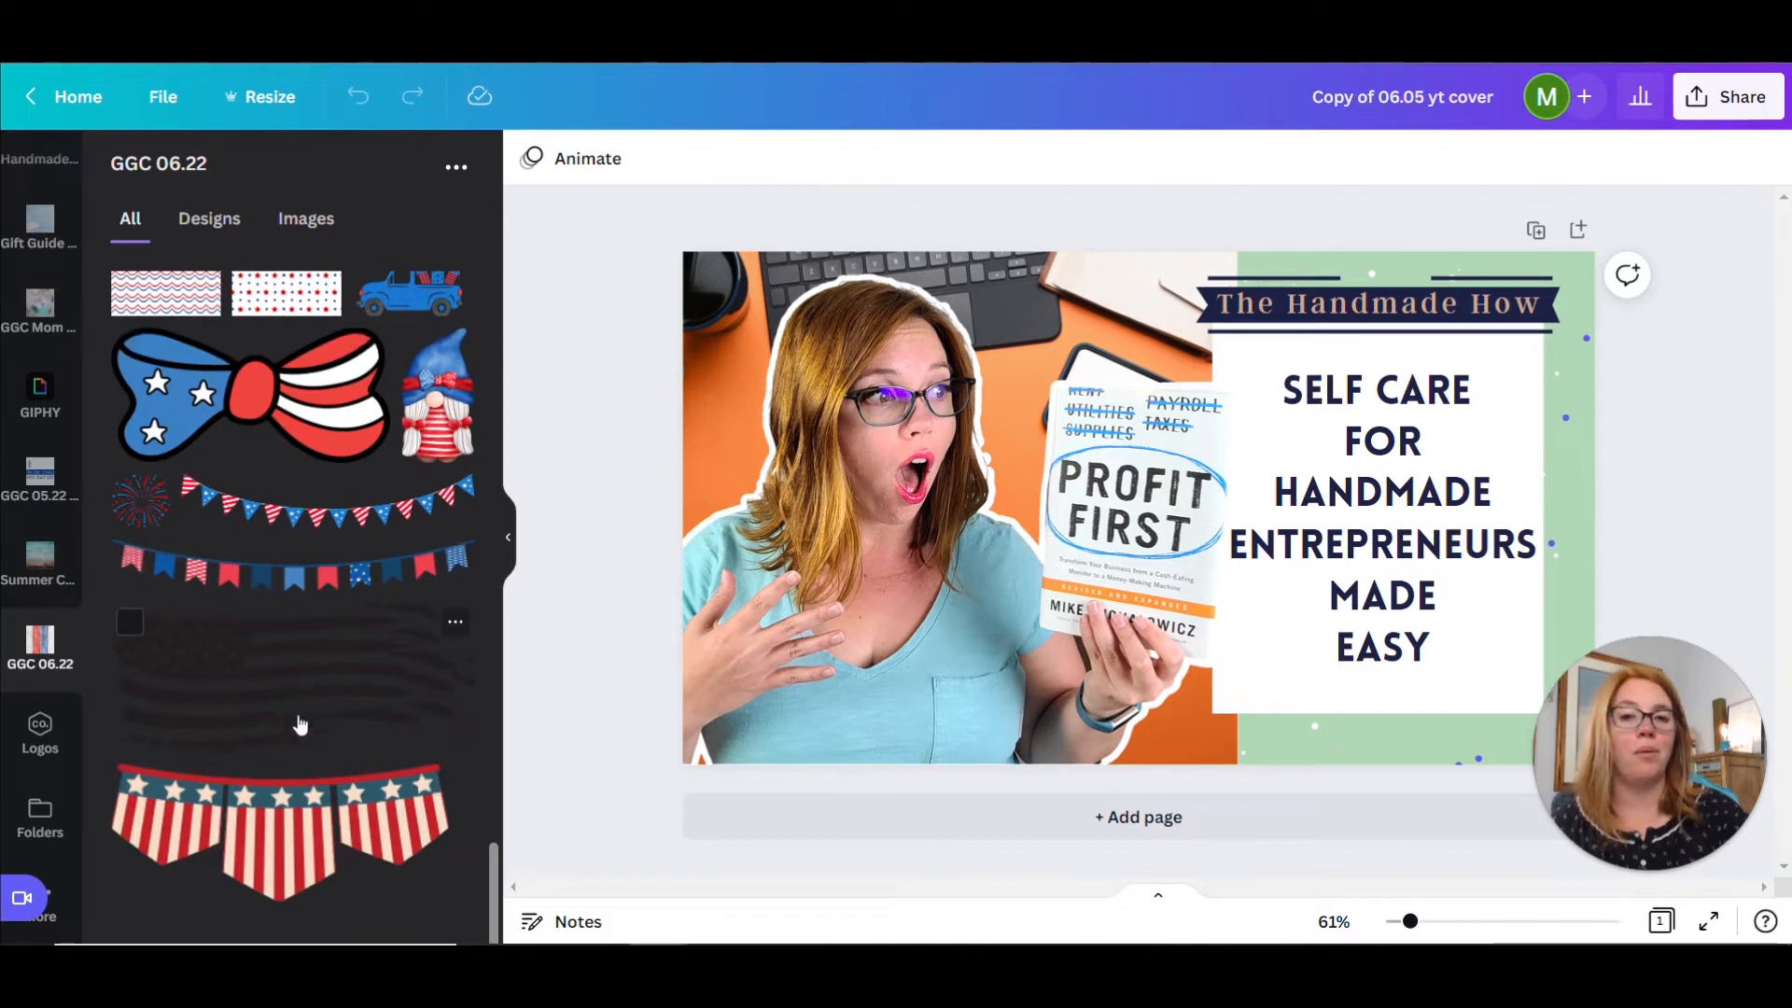
click(333, 665)
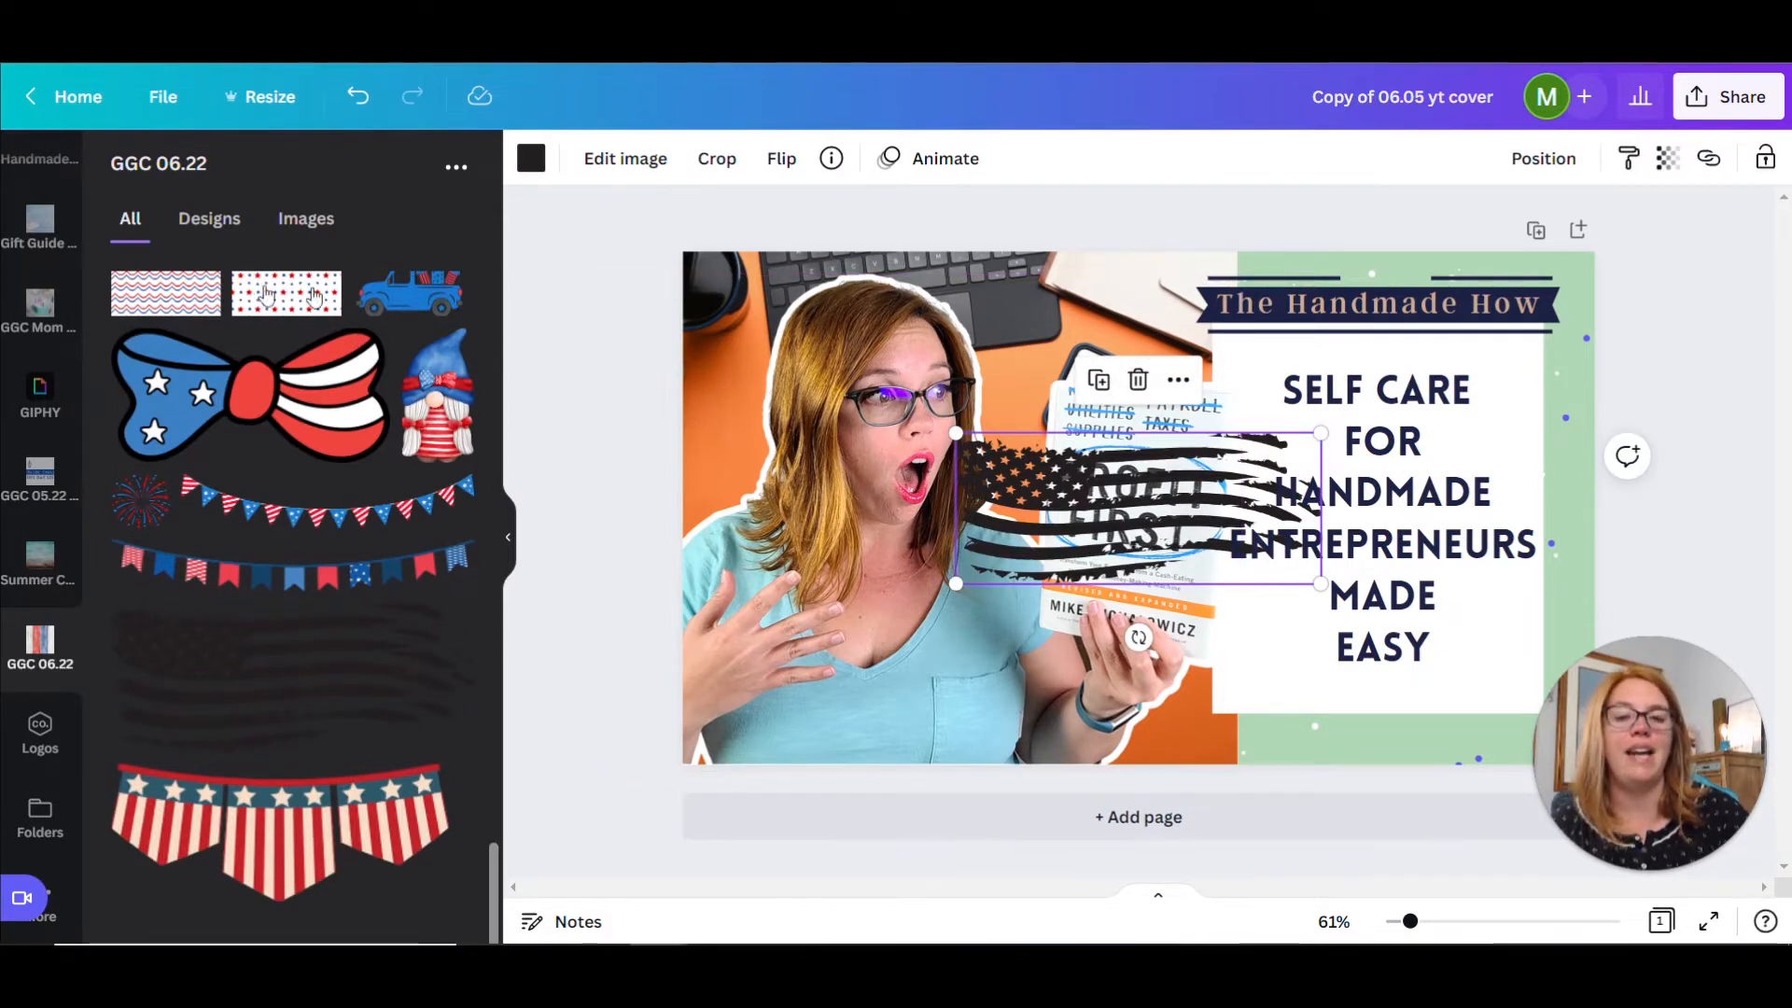
key(Delete)
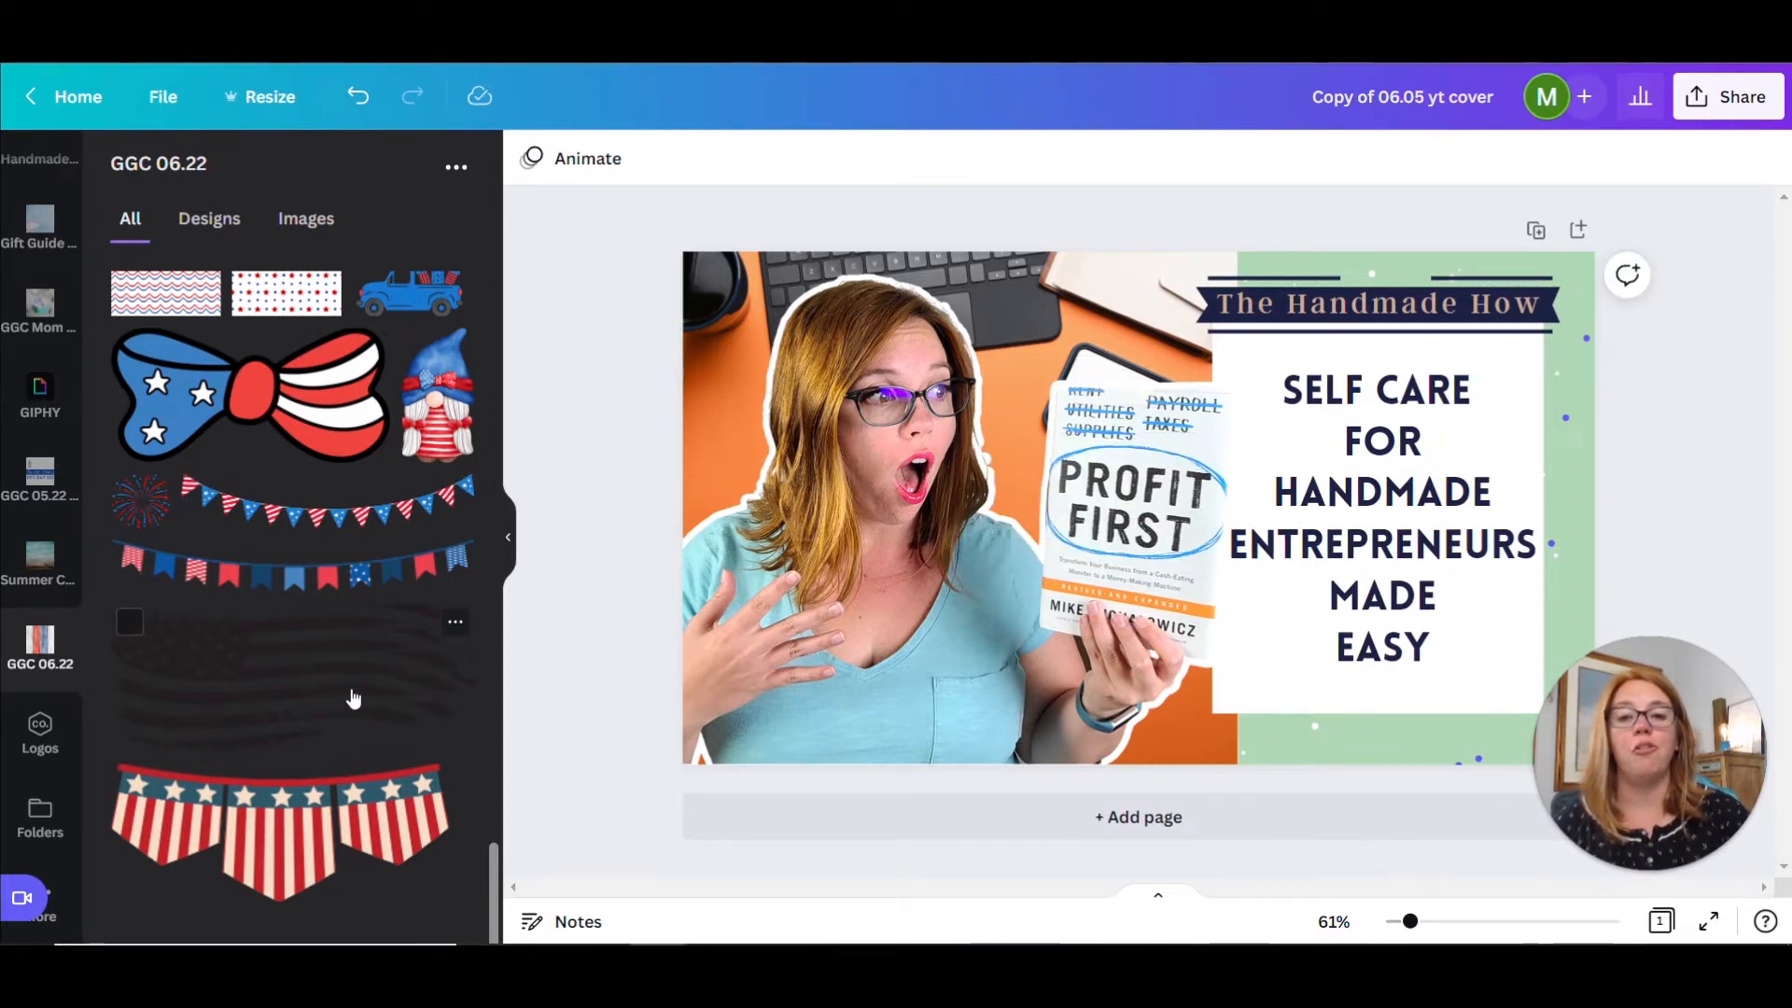
scroll(346, 686, up, 3)
scroll(345, 685, up, 15)
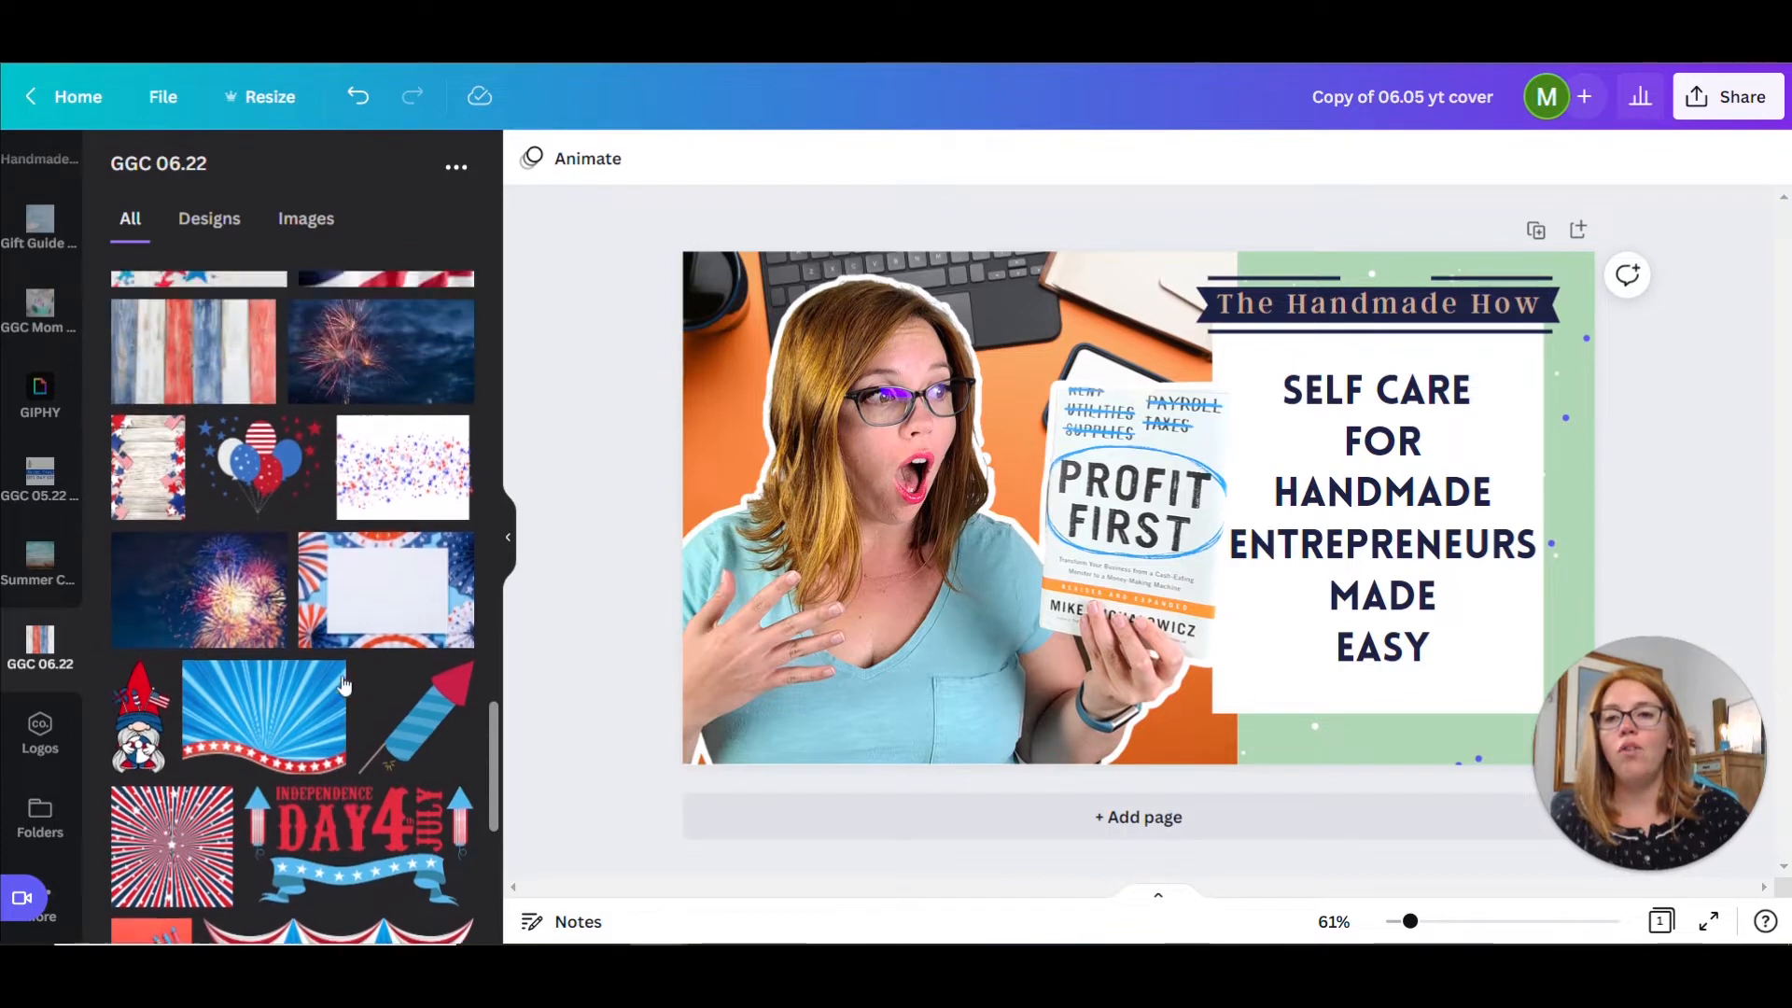
scroll(346, 686, up, 1)
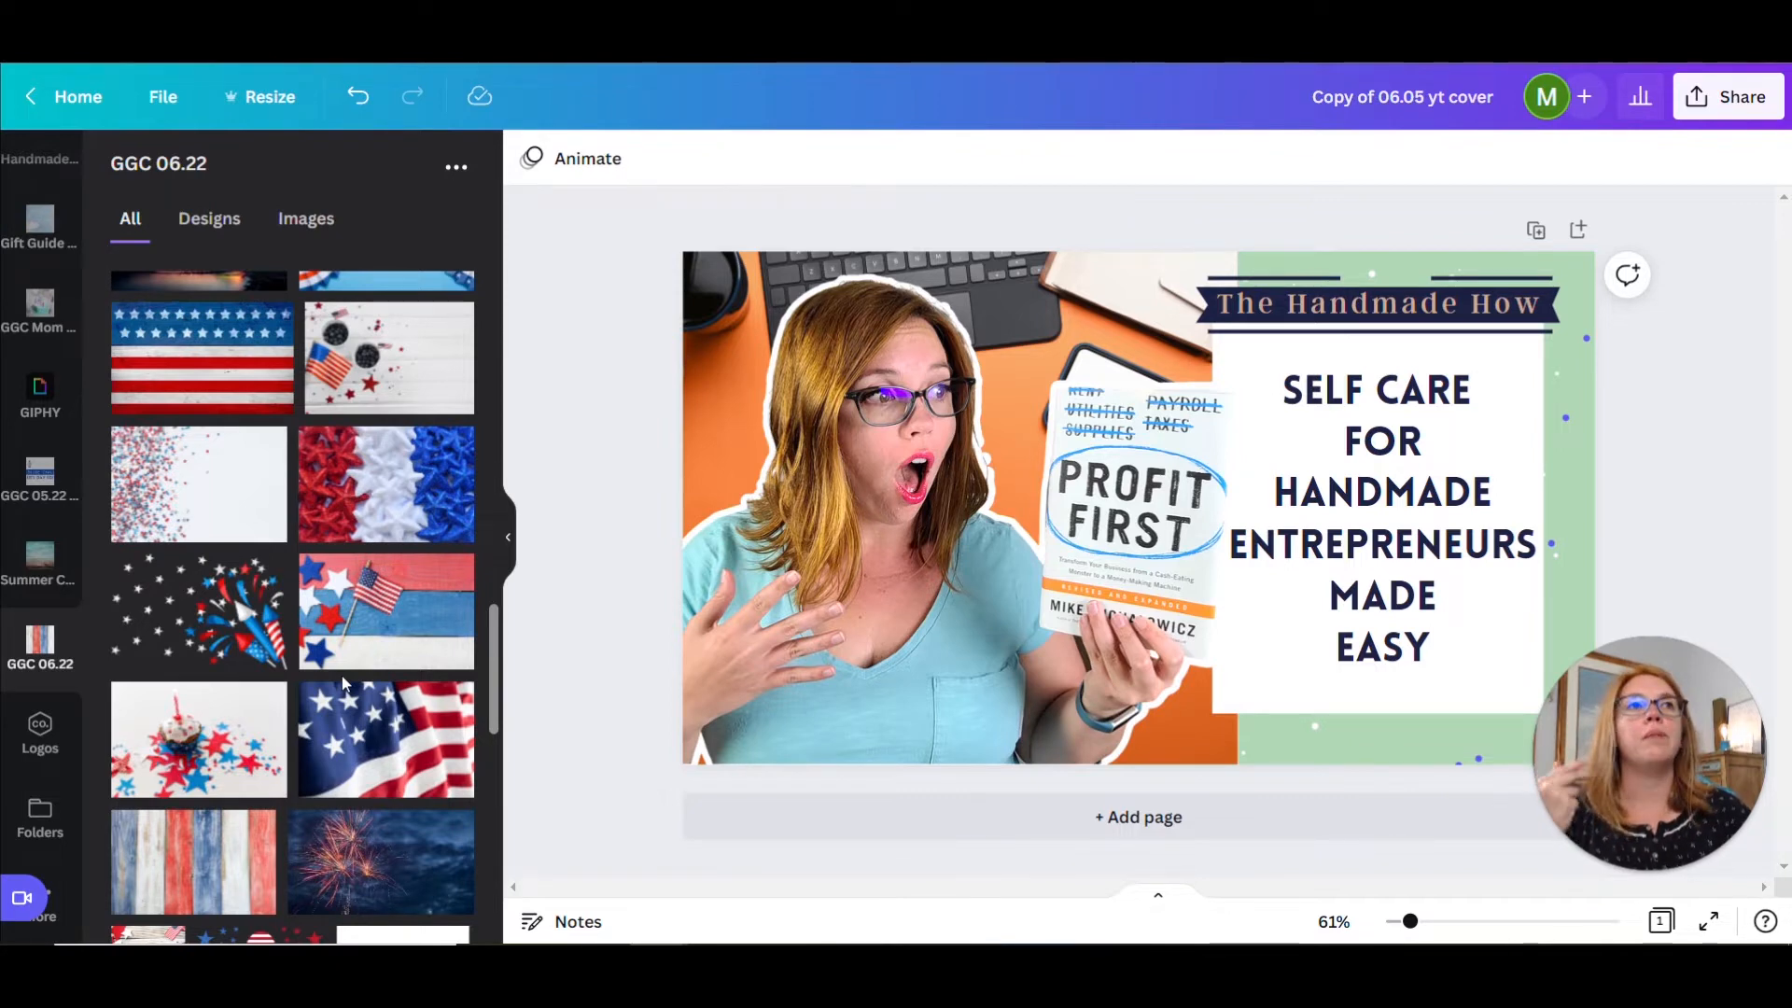
scroll(342, 682, up, 8)
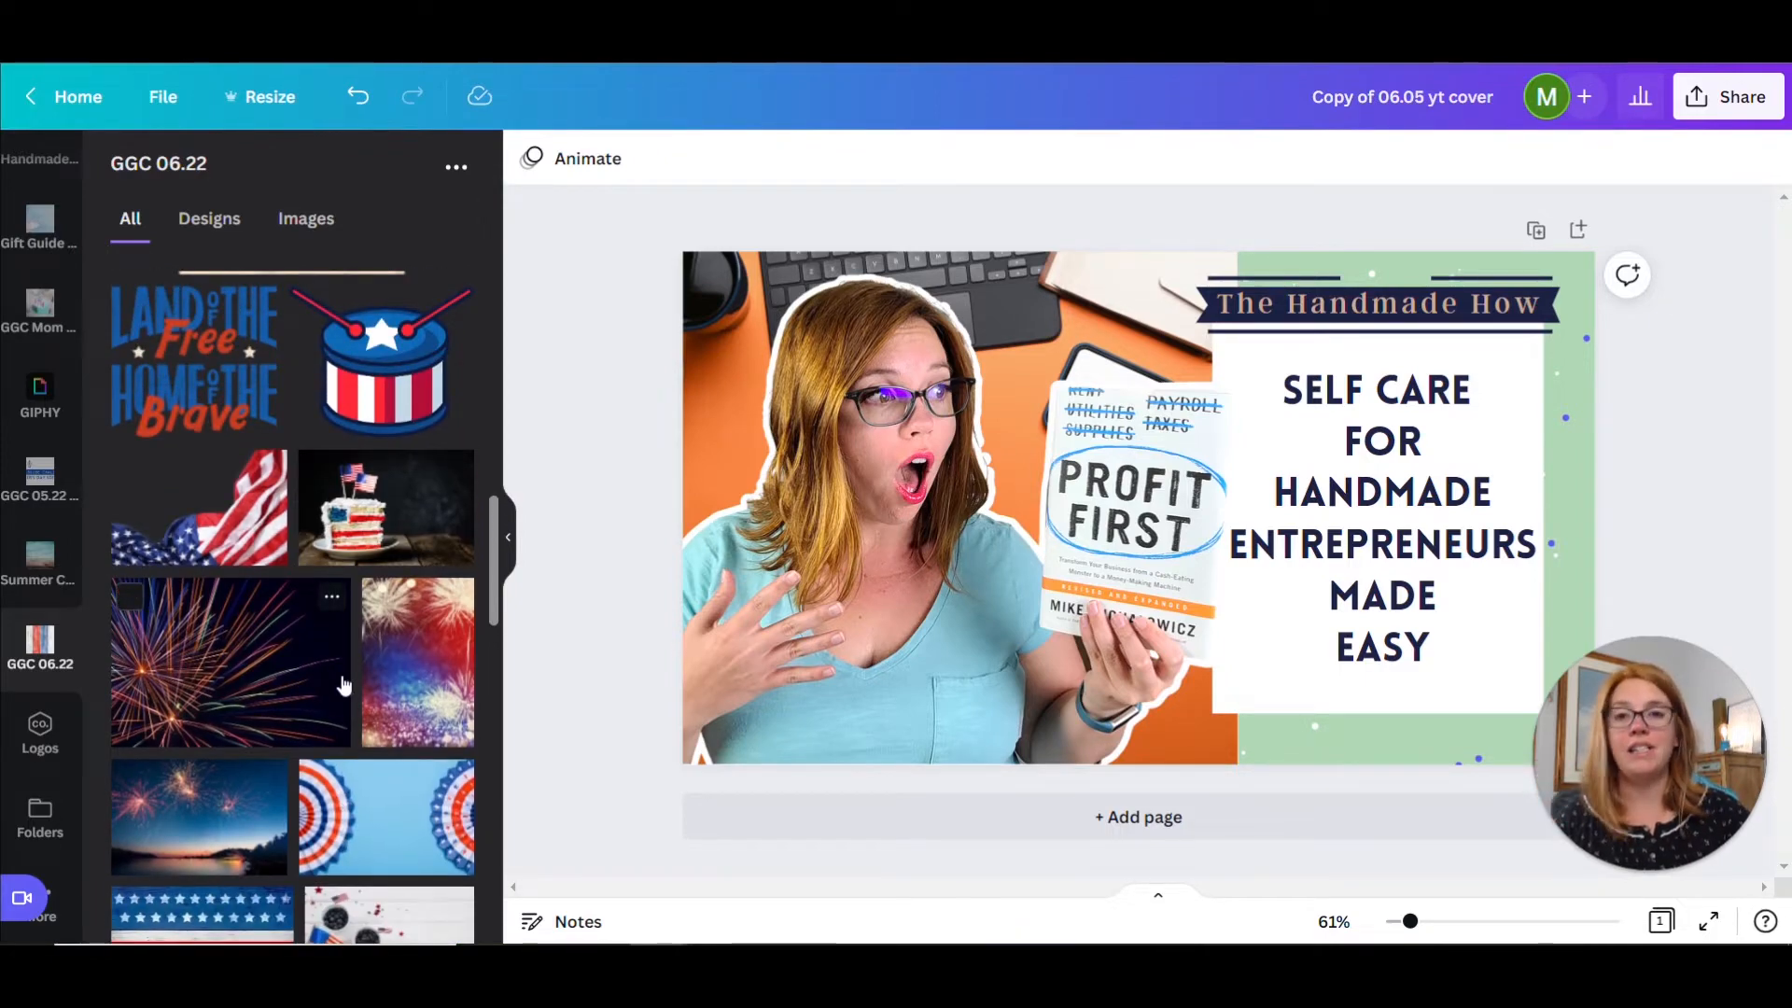
scroll(343, 682, down, 10)
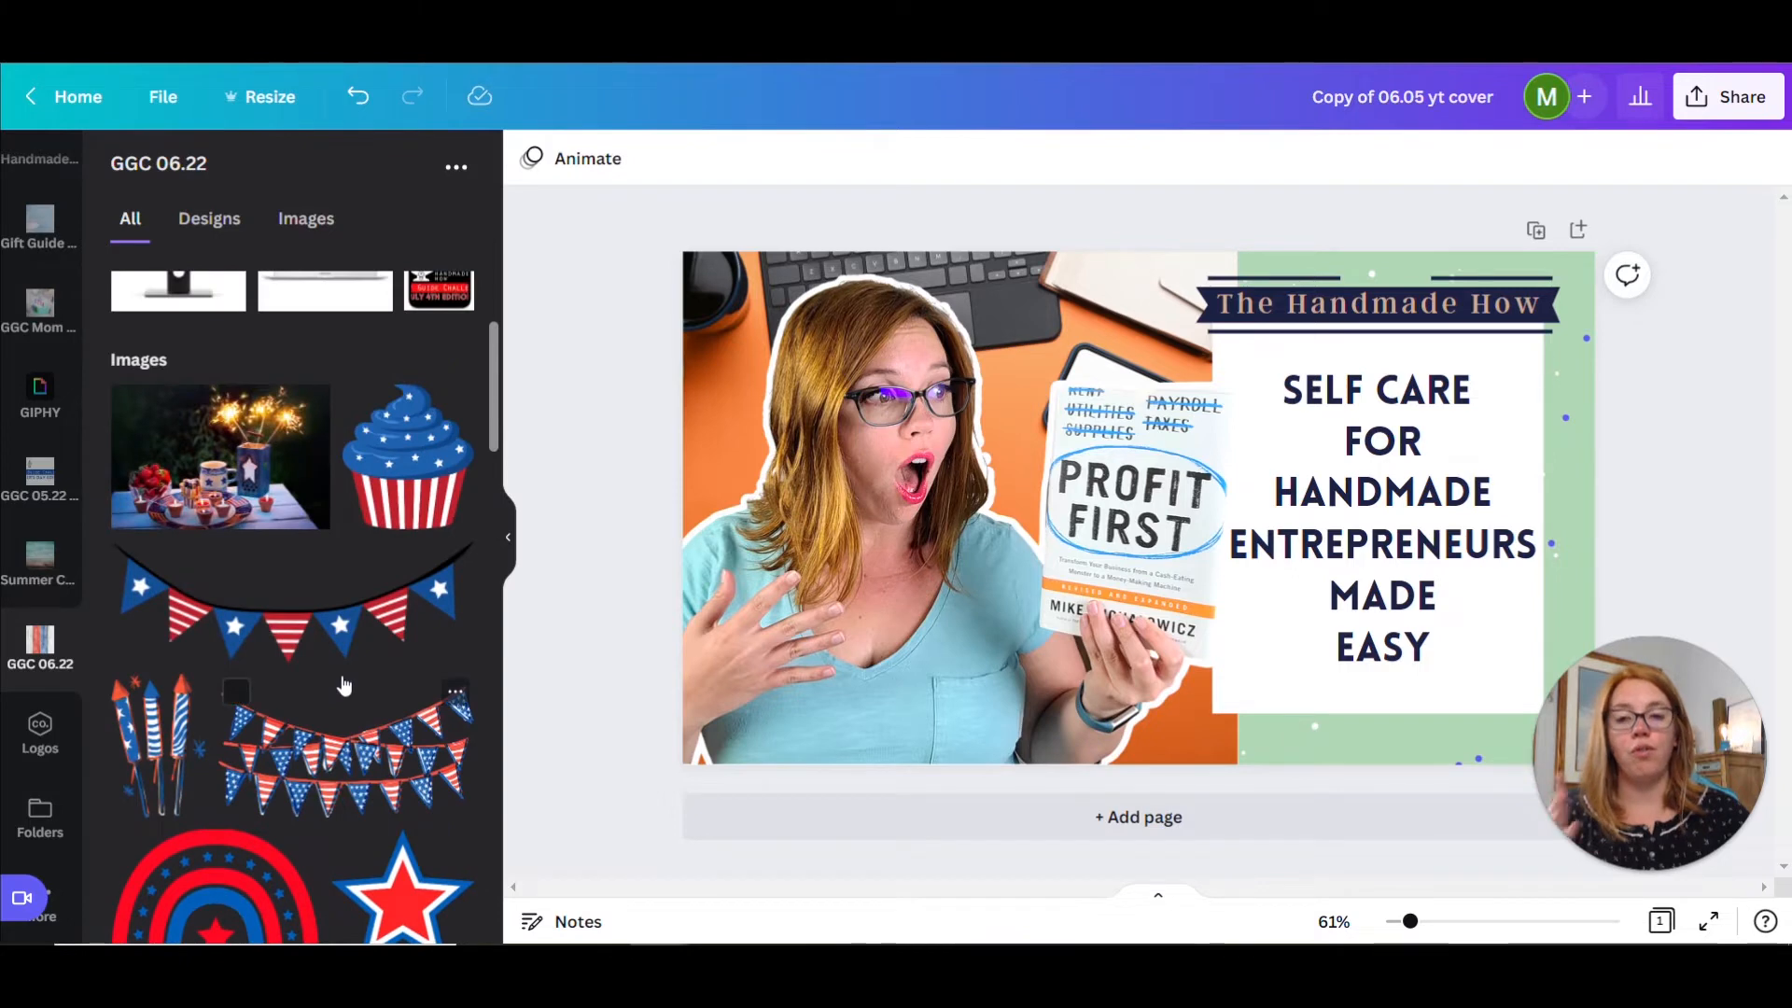
scroll(342, 682, up, 2)
scroll(342, 683, down, 2)
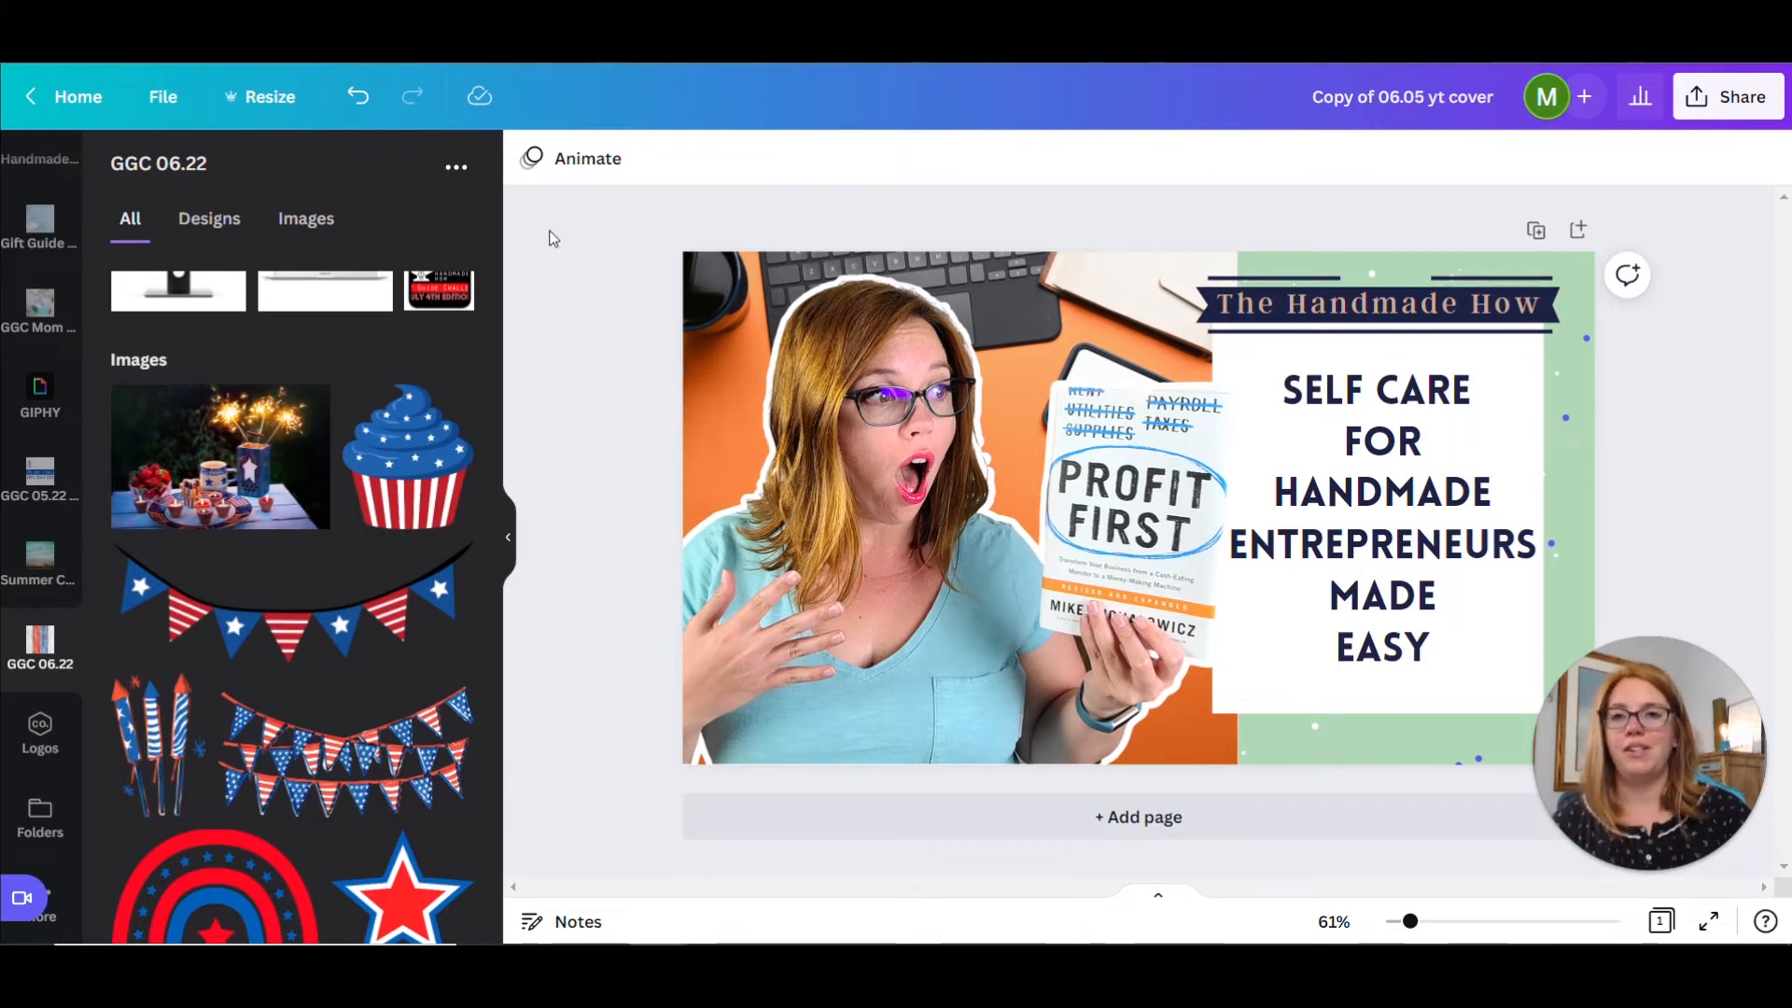
Make resized copies of the thumbnail as an Instagram Post and as an Instagram Story.
click(270, 97)
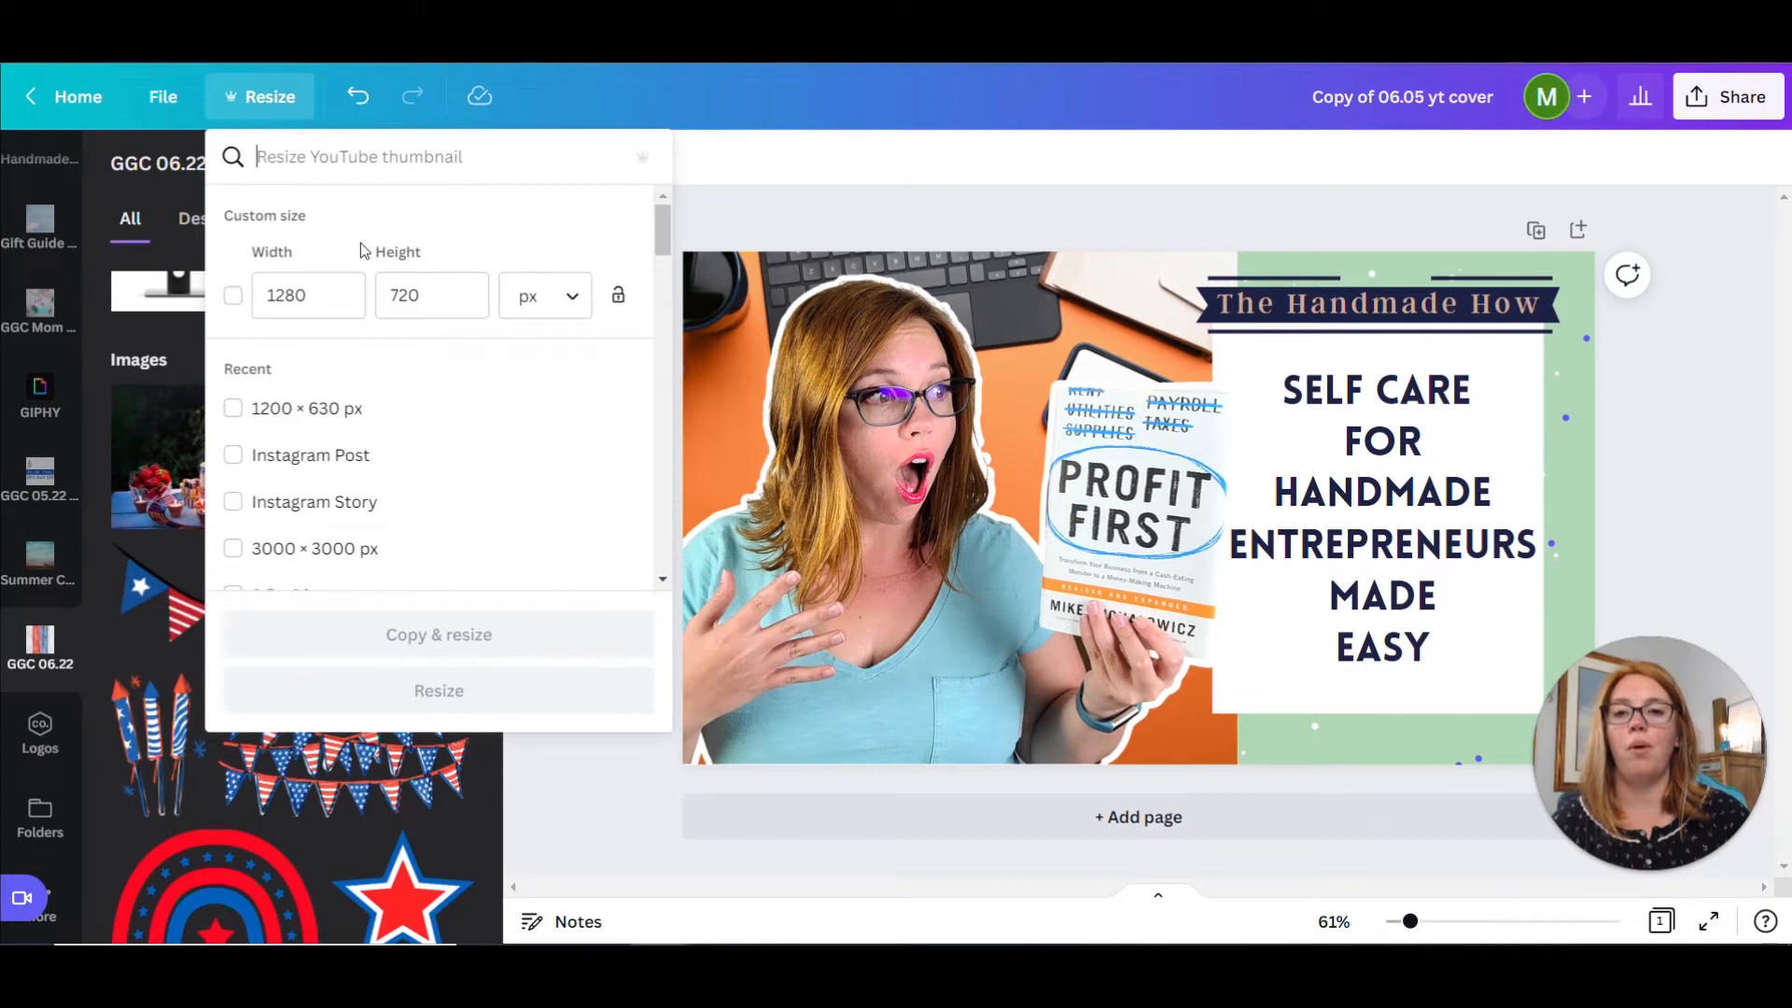
click(233, 457)
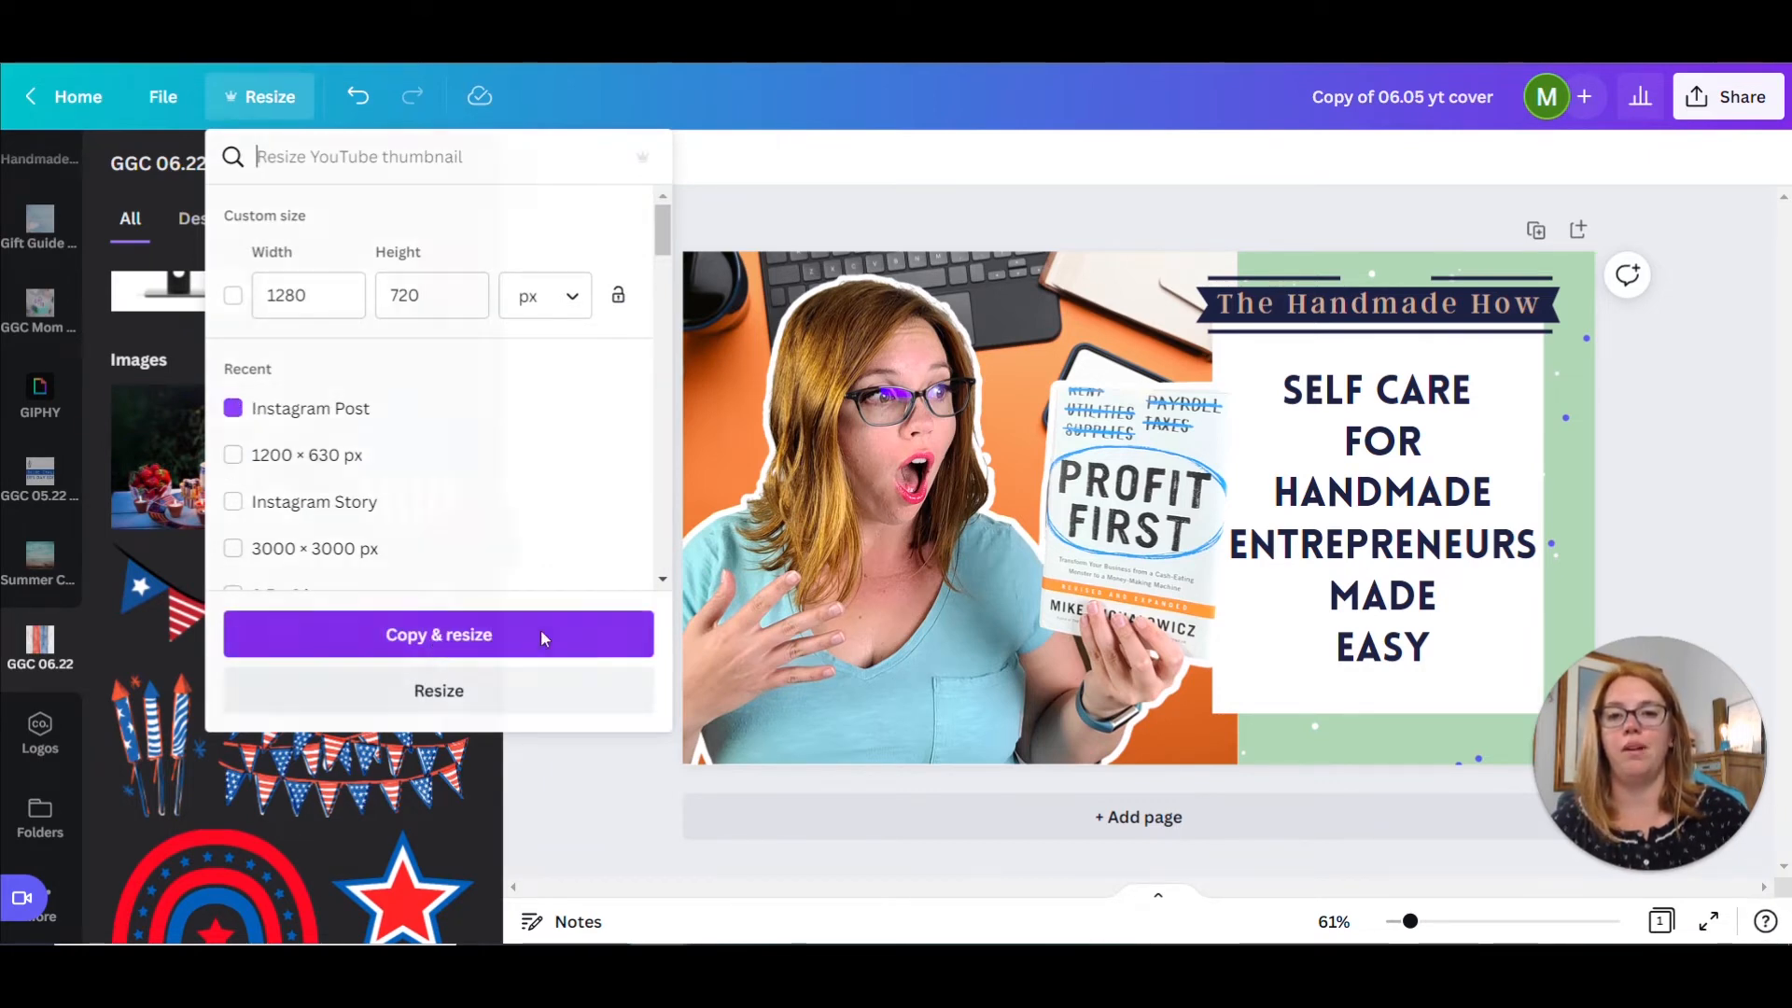
click(541, 639)
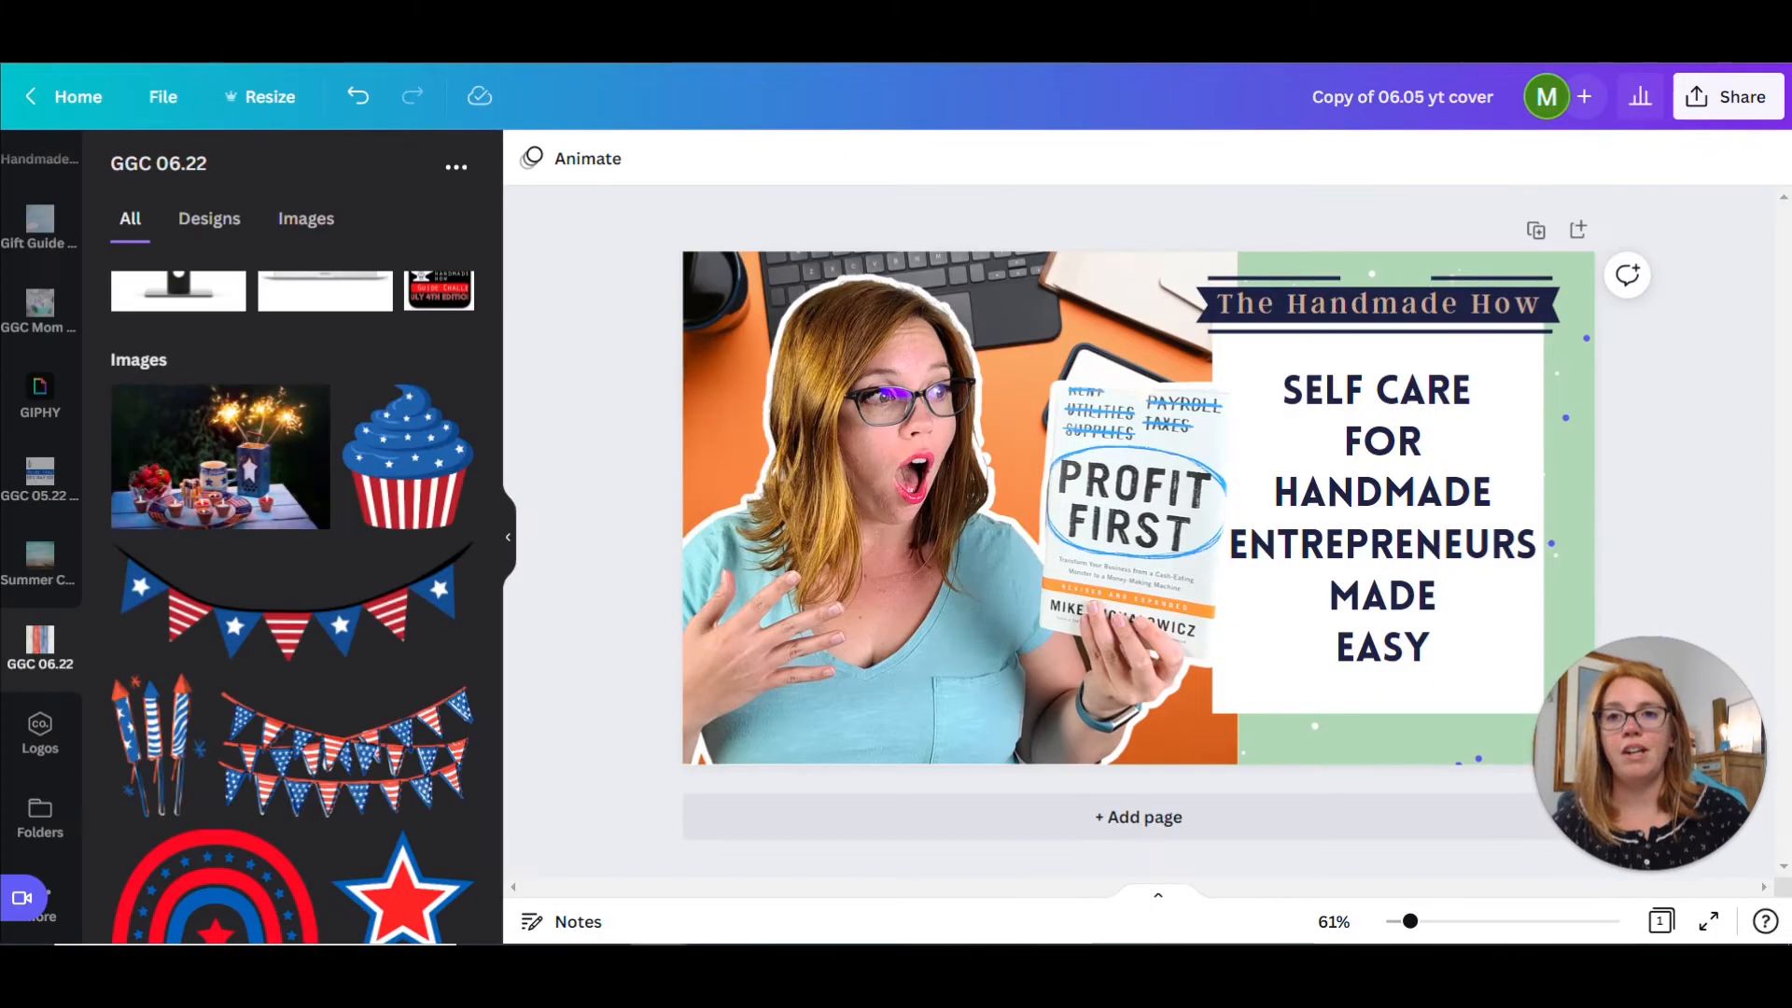
click(261, 96)
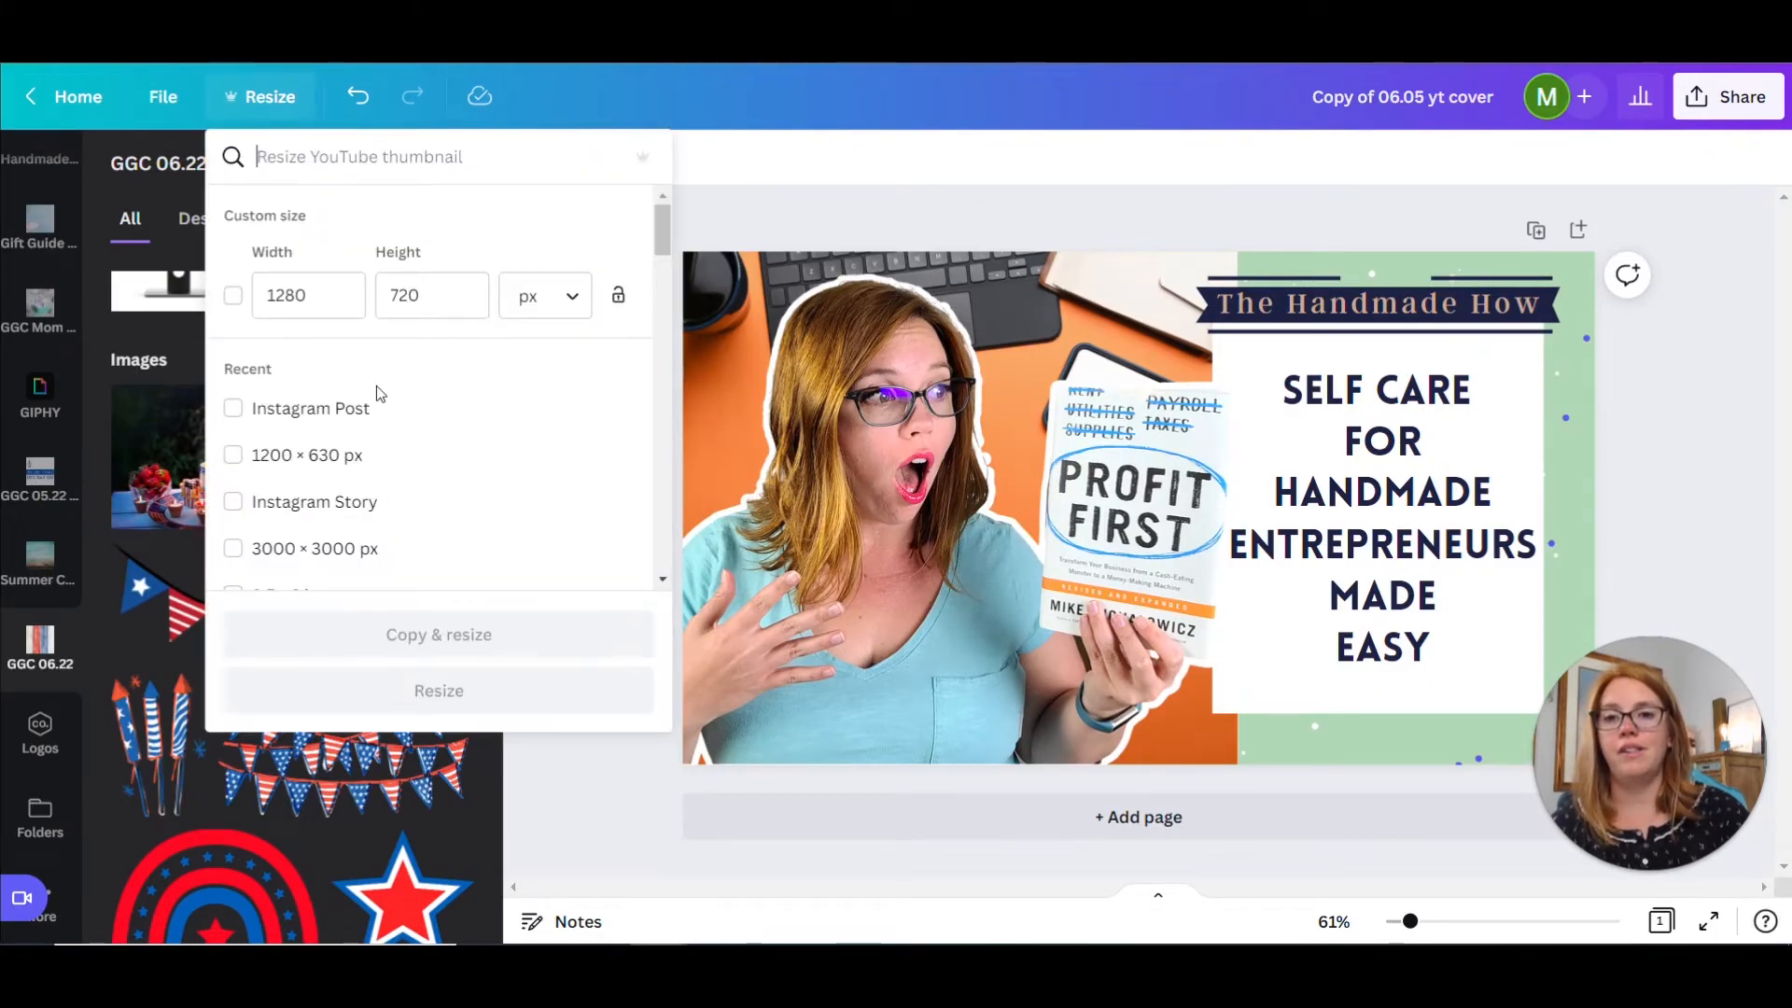
click(233, 501)
click(355, 634)
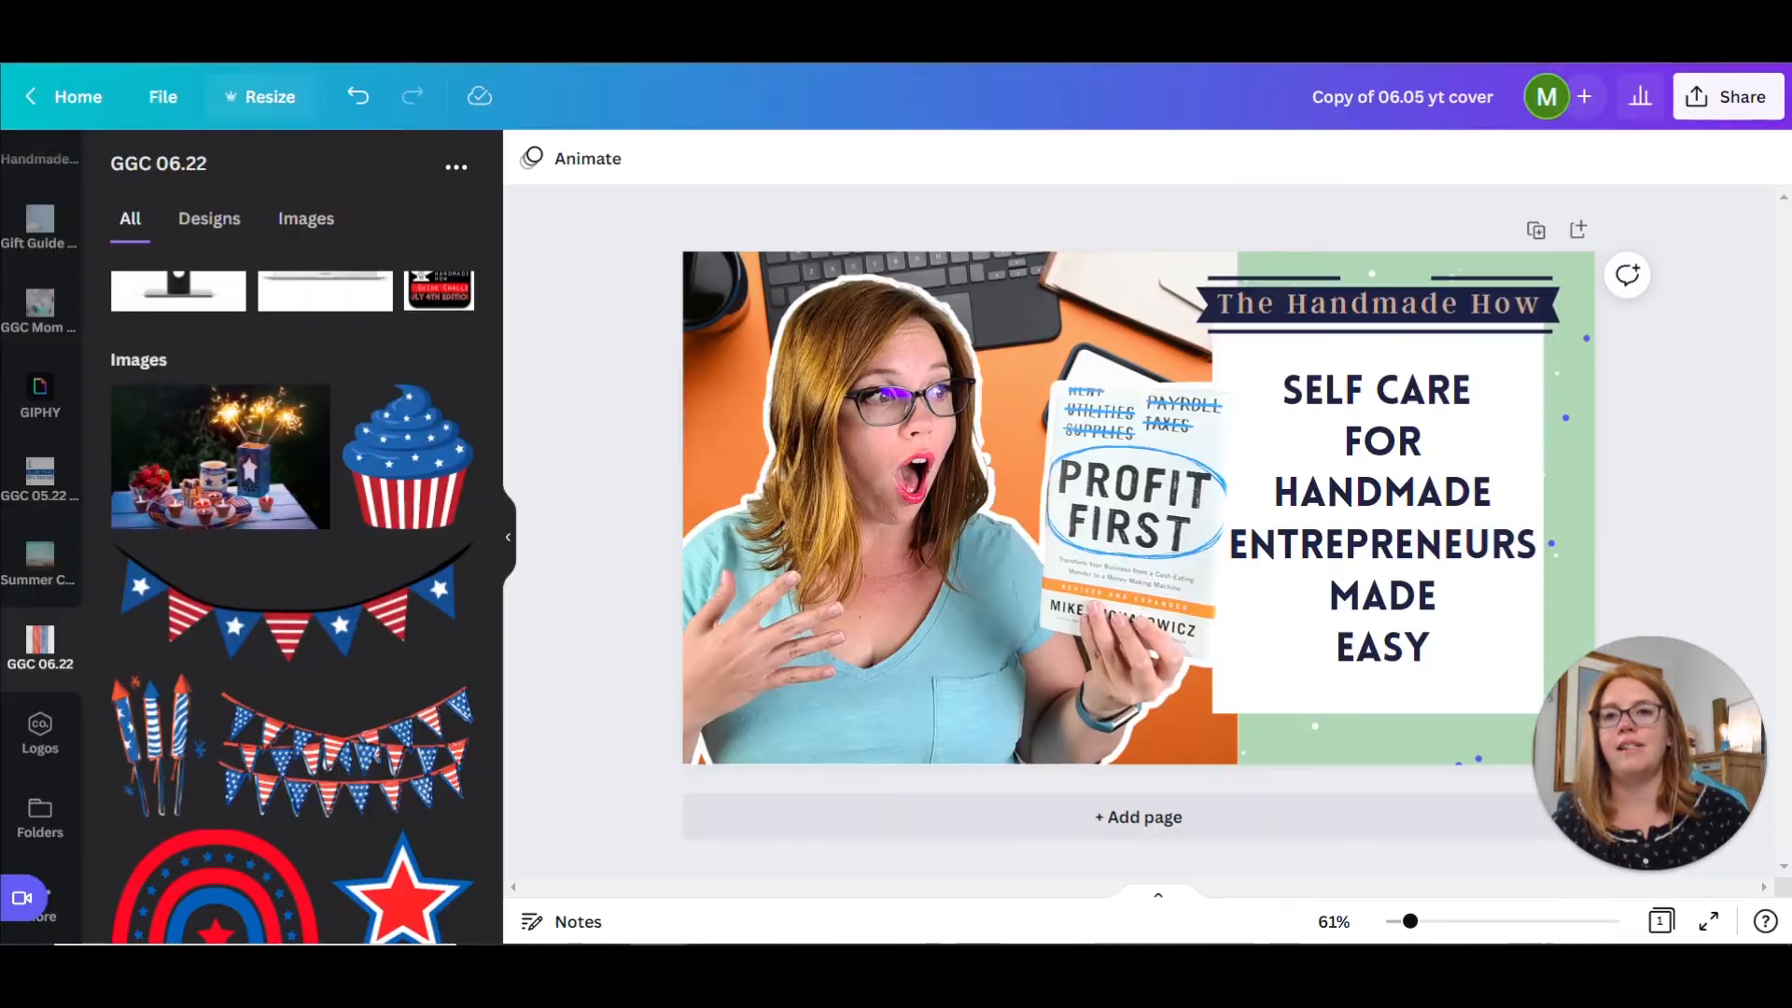
Search the resize formats for pinterest and make a resized copy as a Pinterest Pin (1000 × 1500).
click(262, 96)
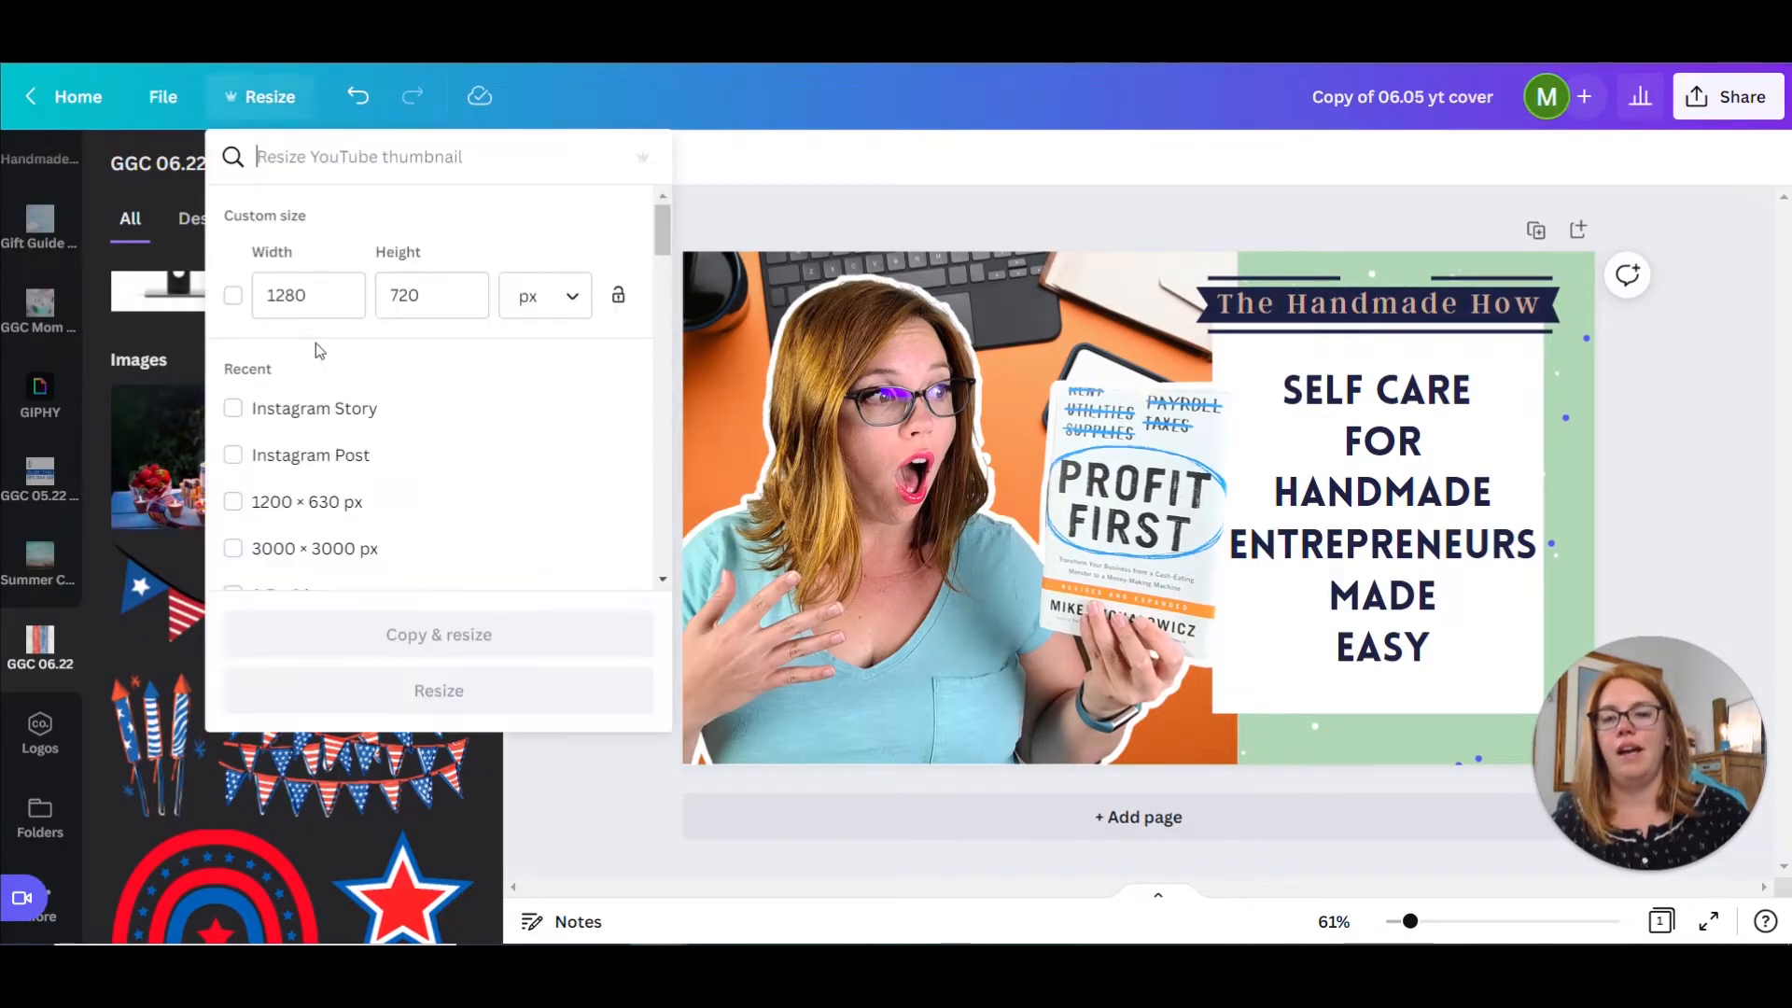
scroll(371, 408, down, 3)
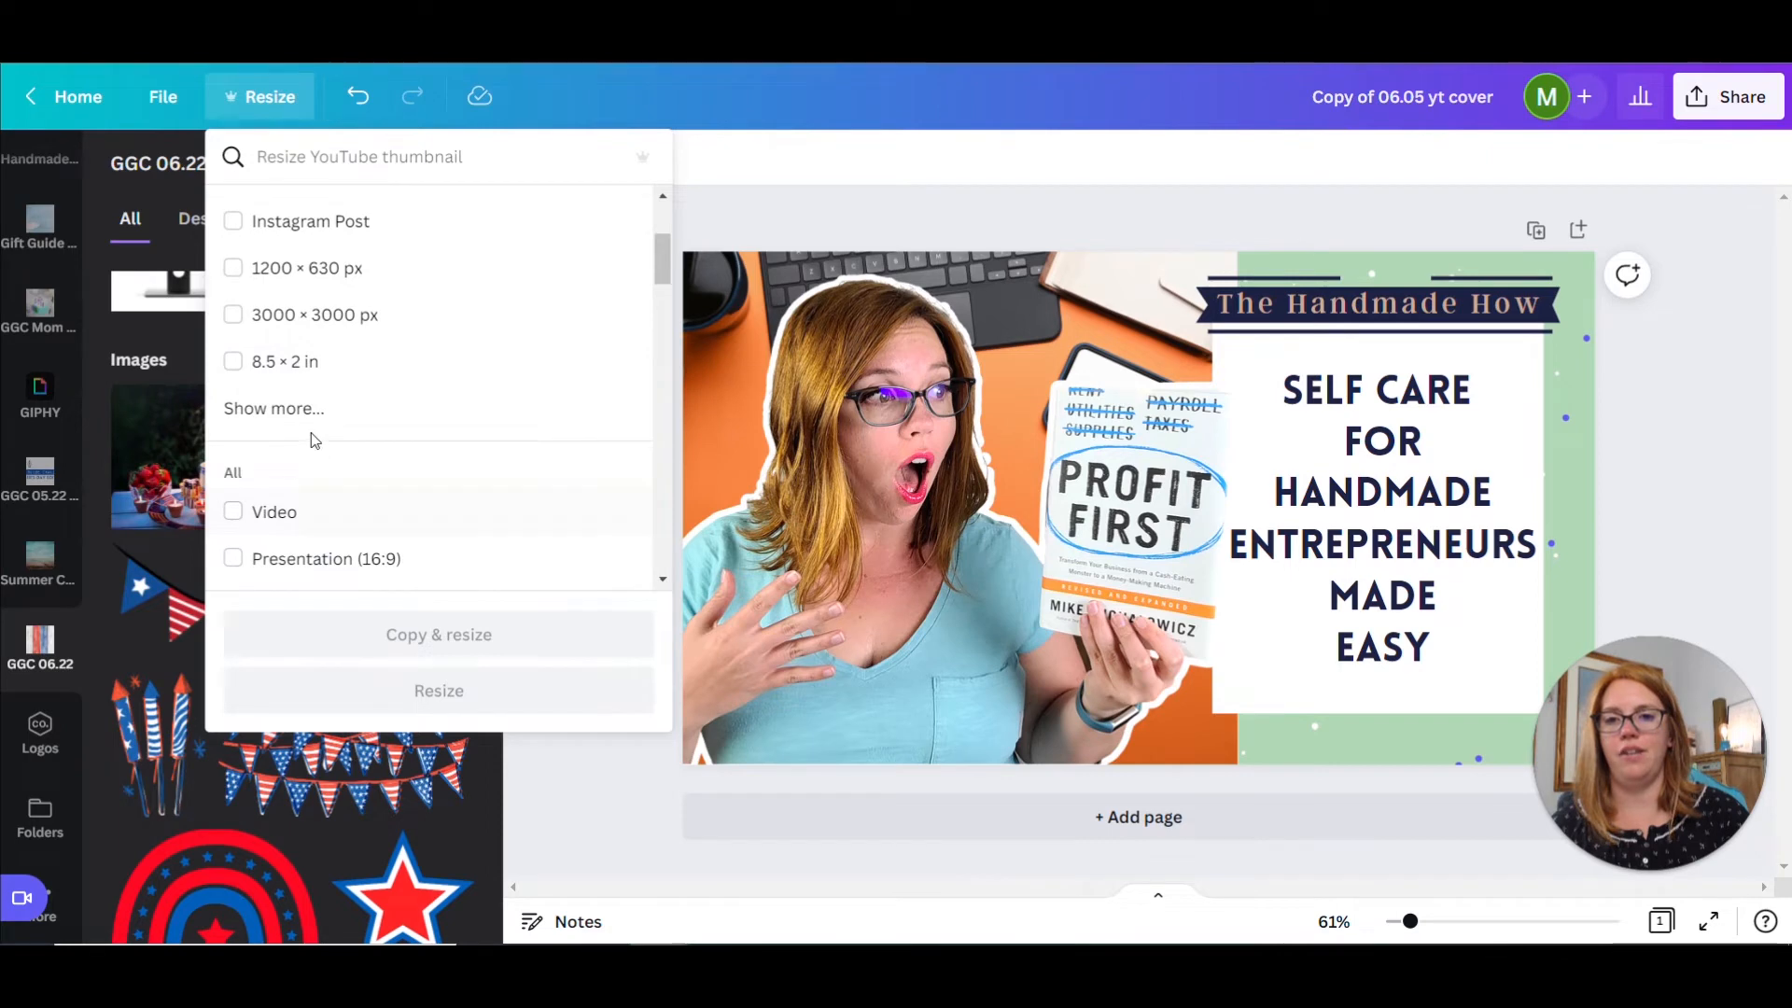
scroll(312, 415, down, 6)
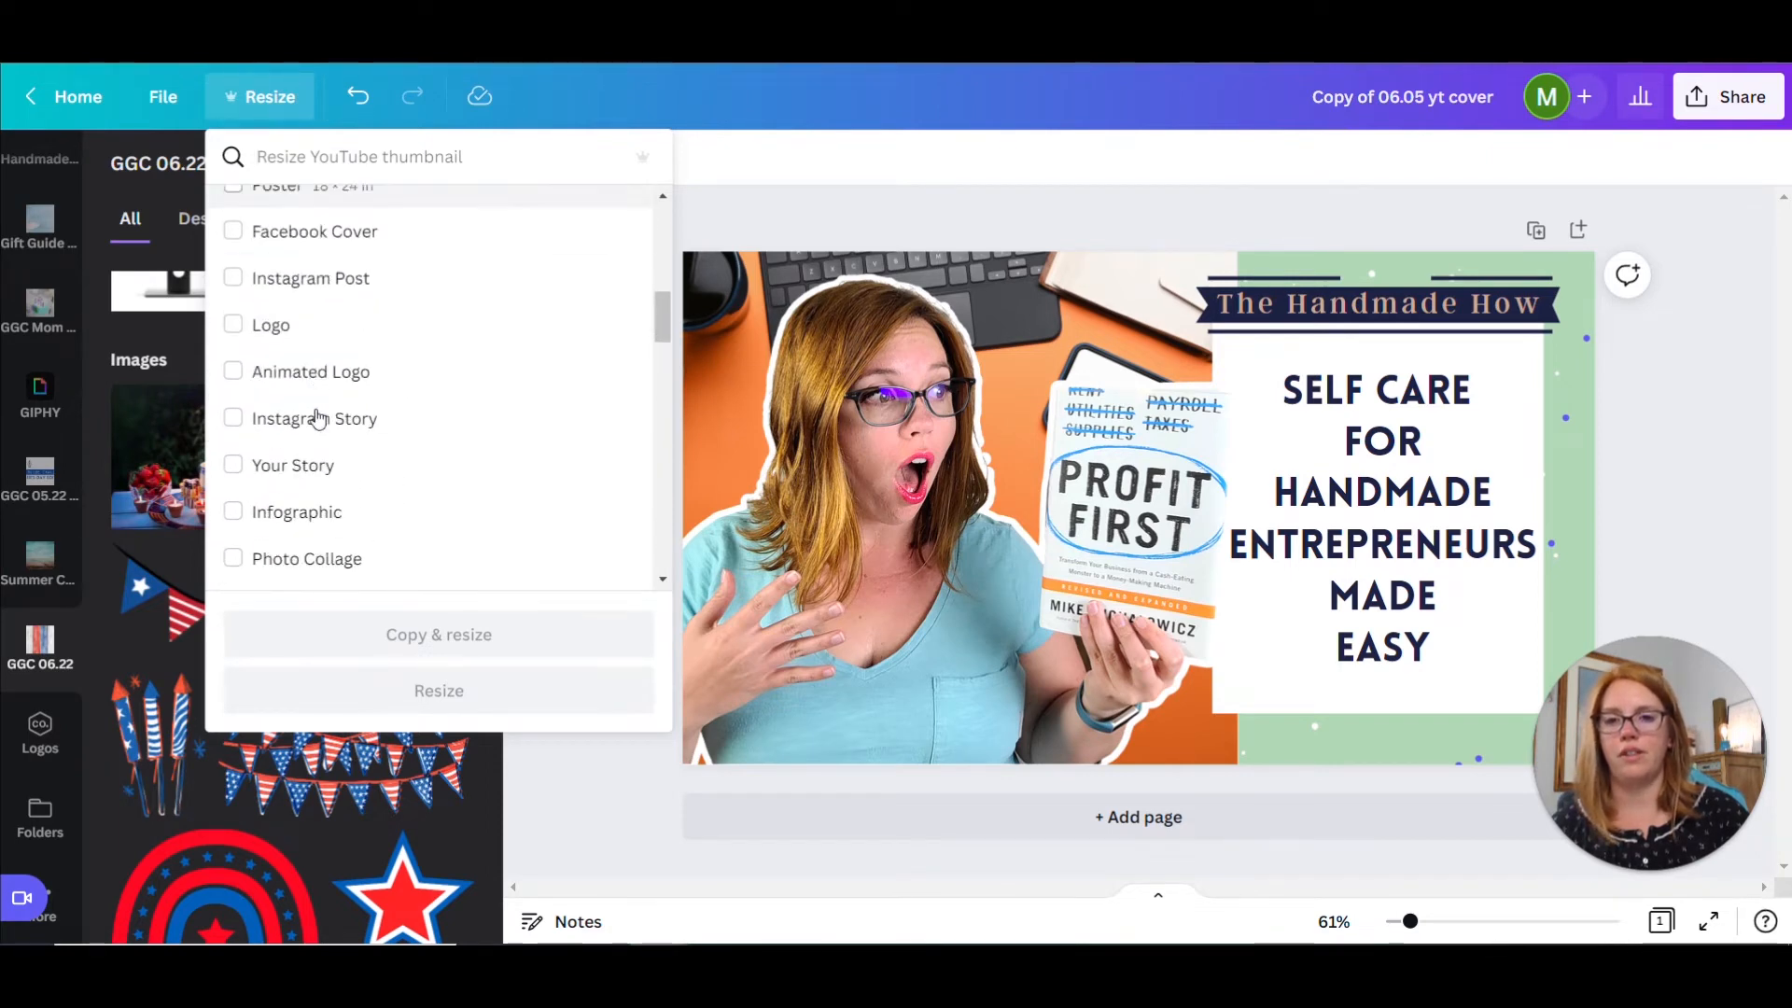
scroll(318, 417, up, 9)
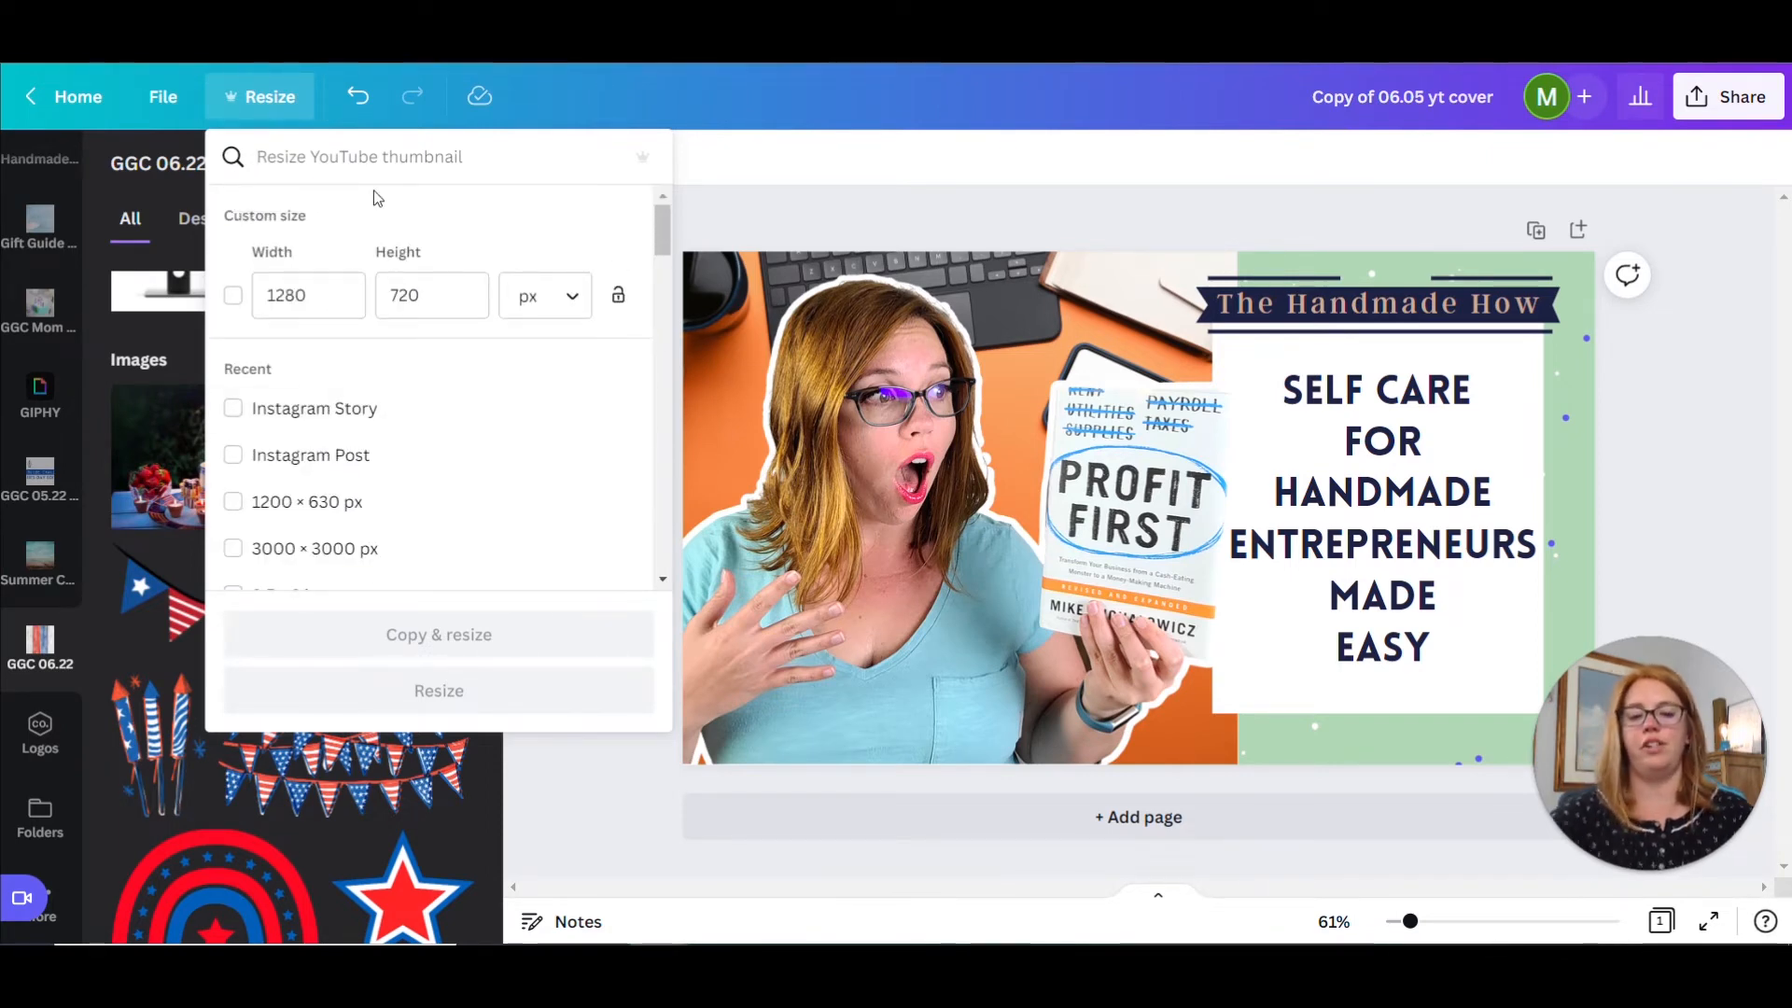
text(pinte)
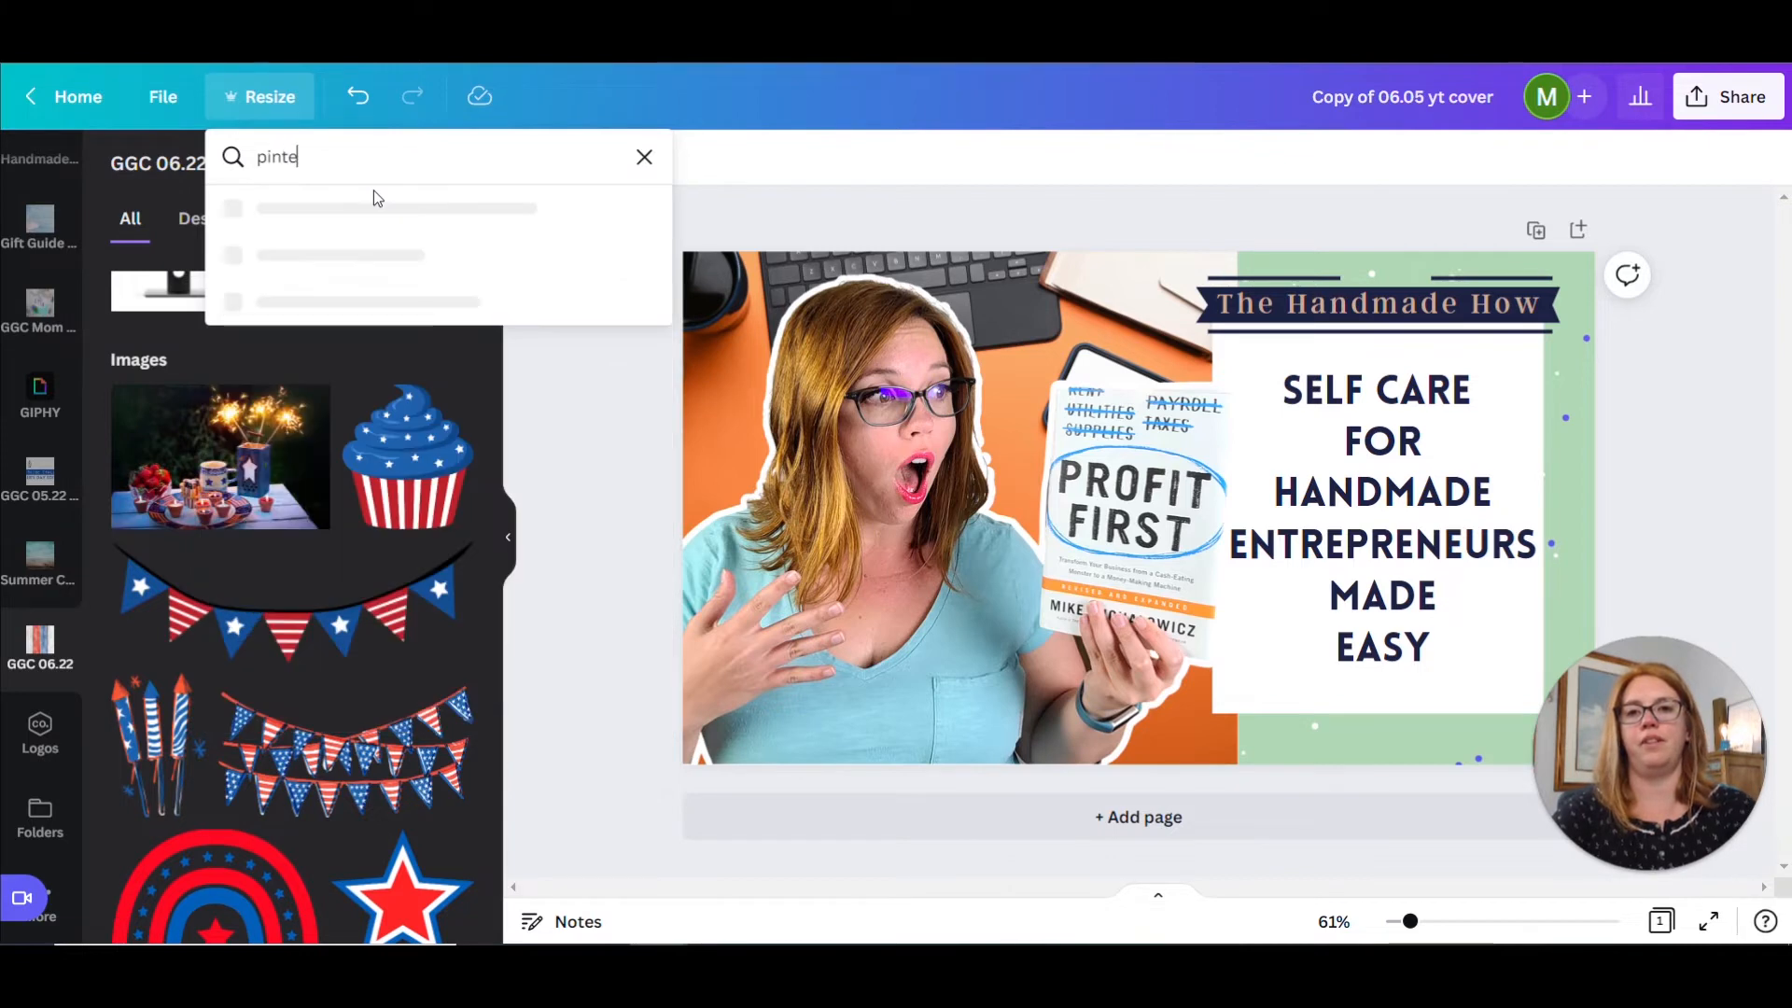
text(rest)
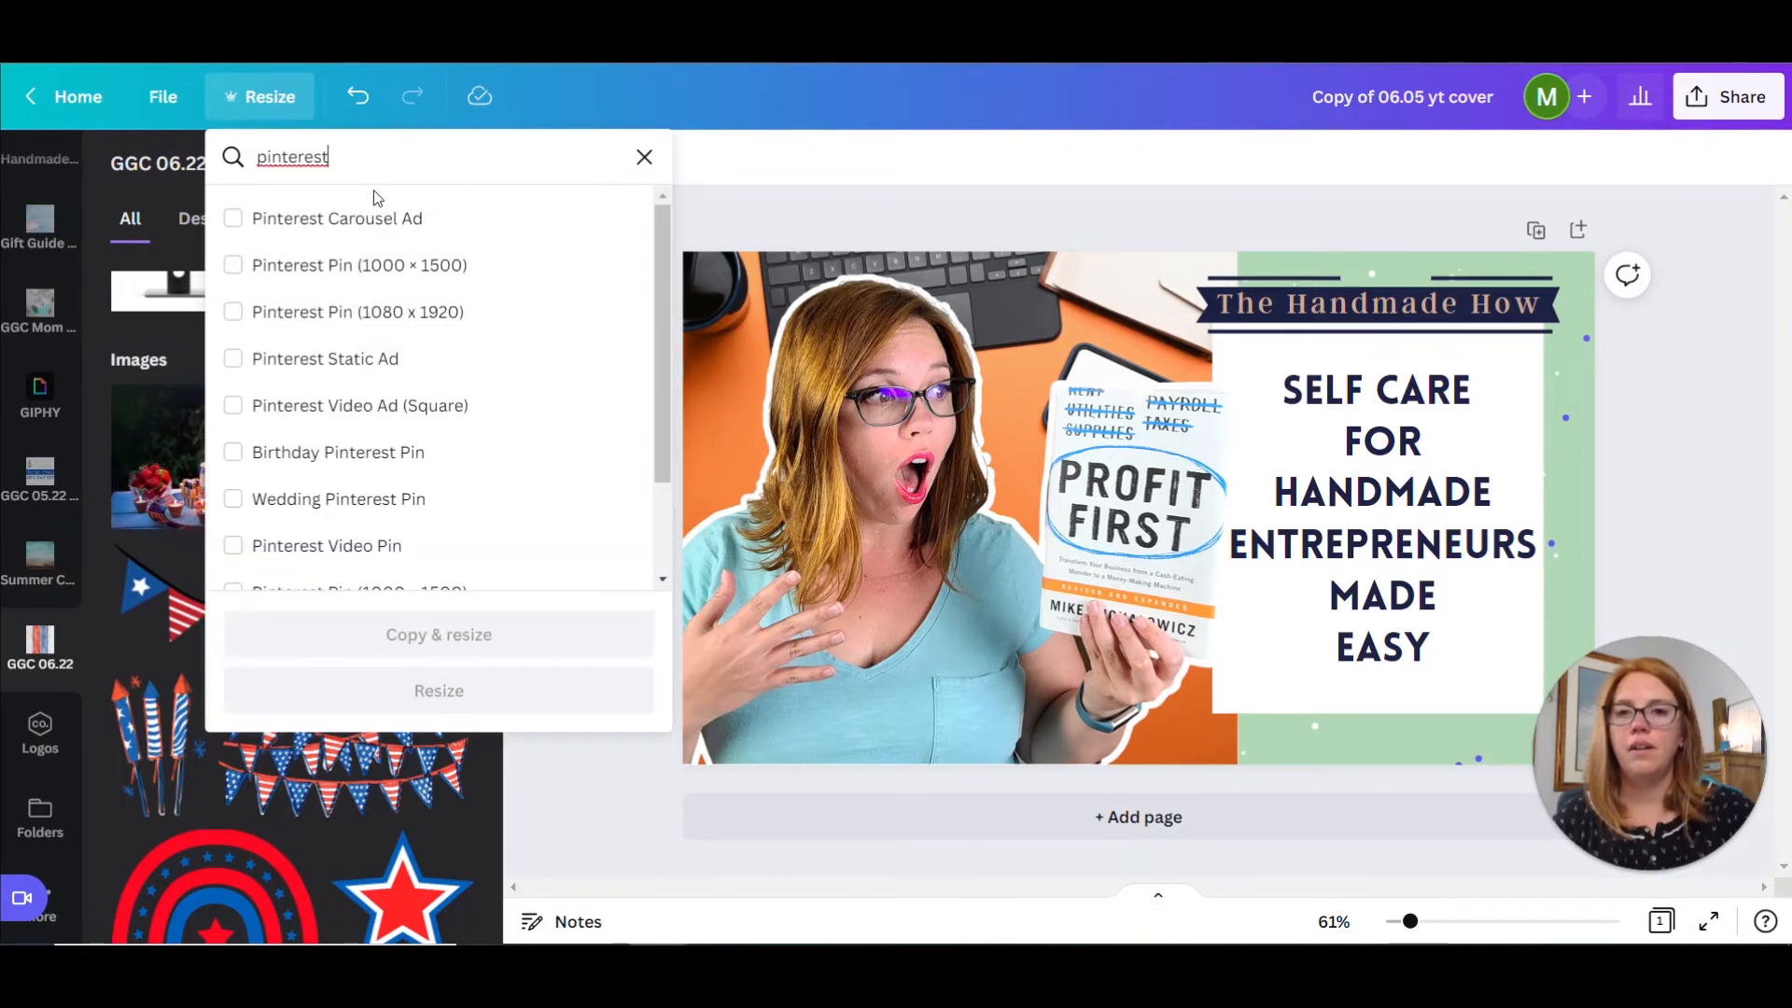
click(417, 270)
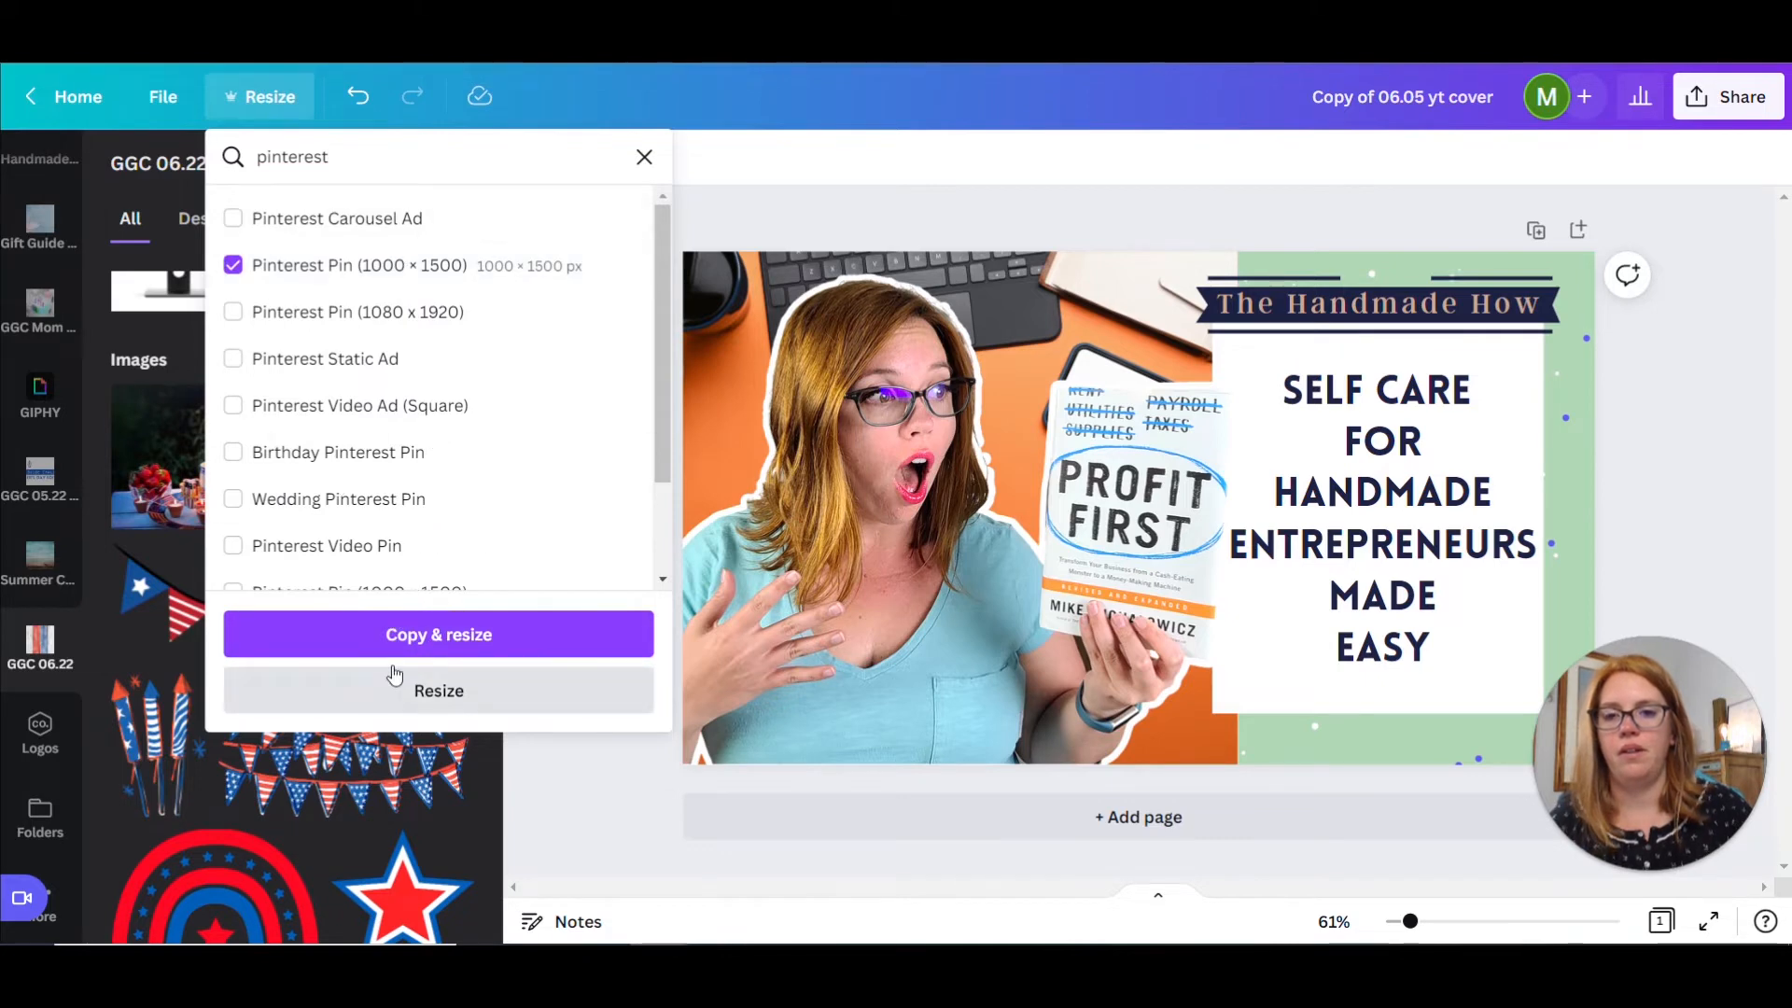
click(392, 635)
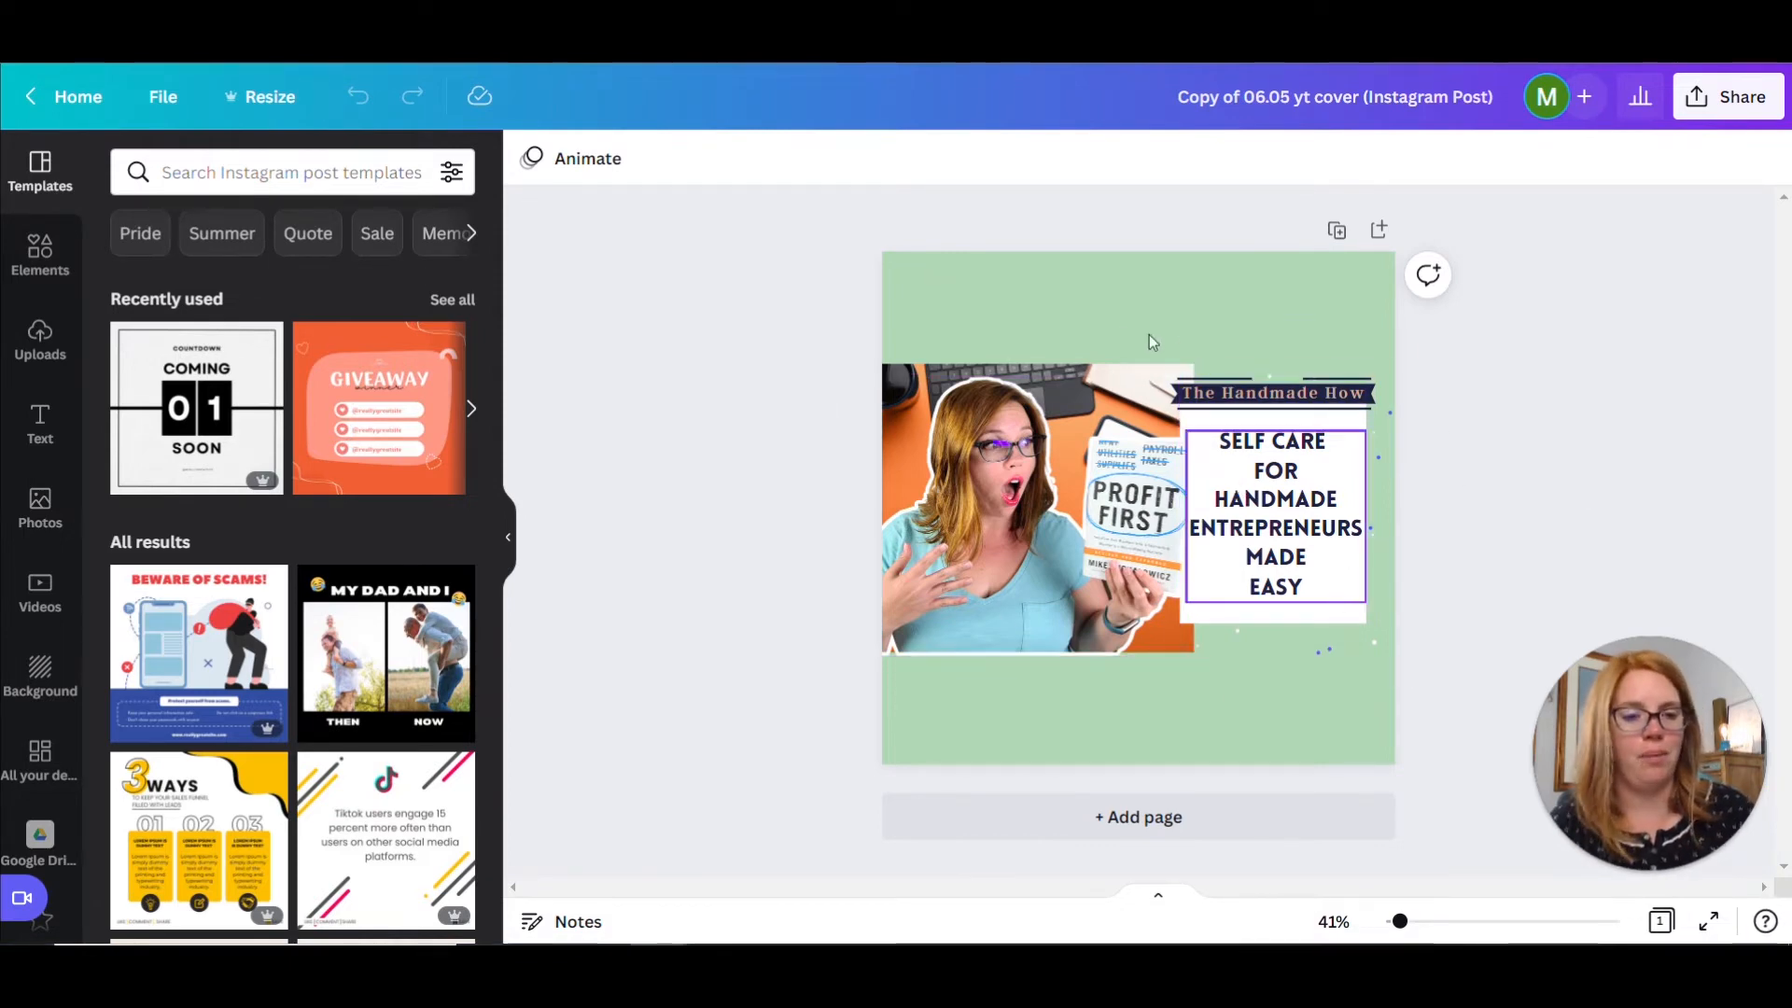
Enlarge the woman's photo and its orange background to fill the lower Instagram post, and move the photo backward behind the title box.
click(991, 541)
drag(1193, 653, 1440, 757)
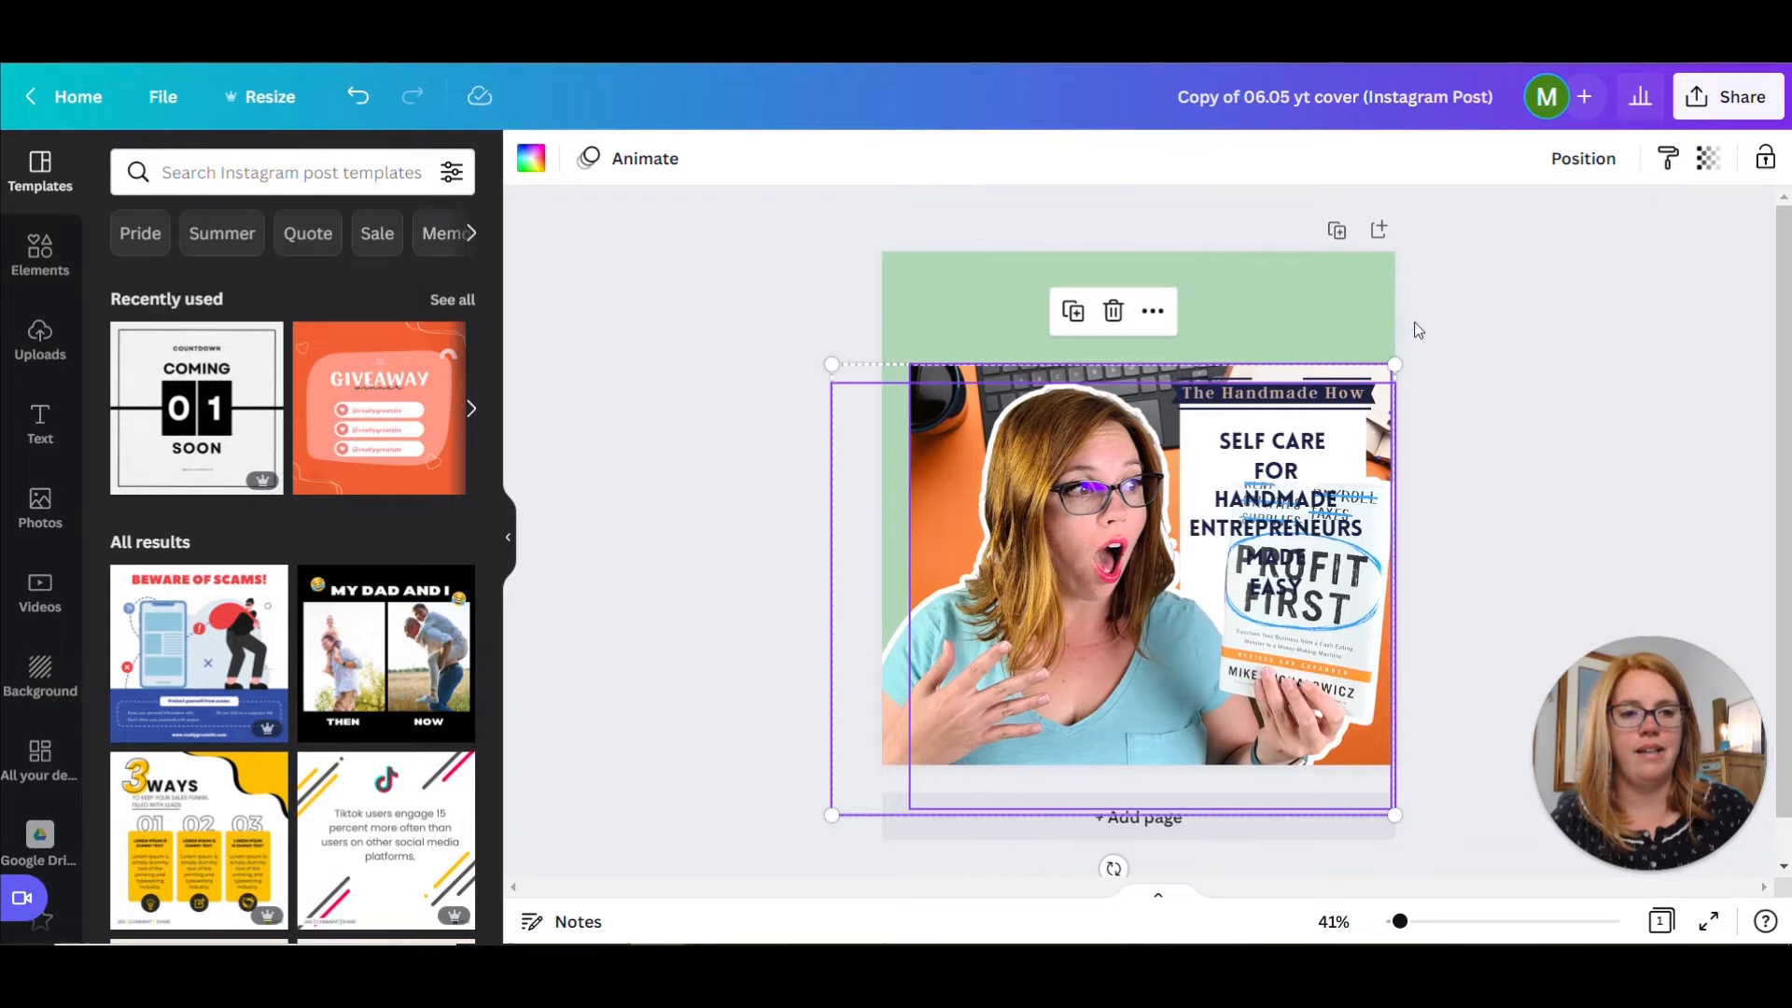
click(1404, 392)
click(1359, 429)
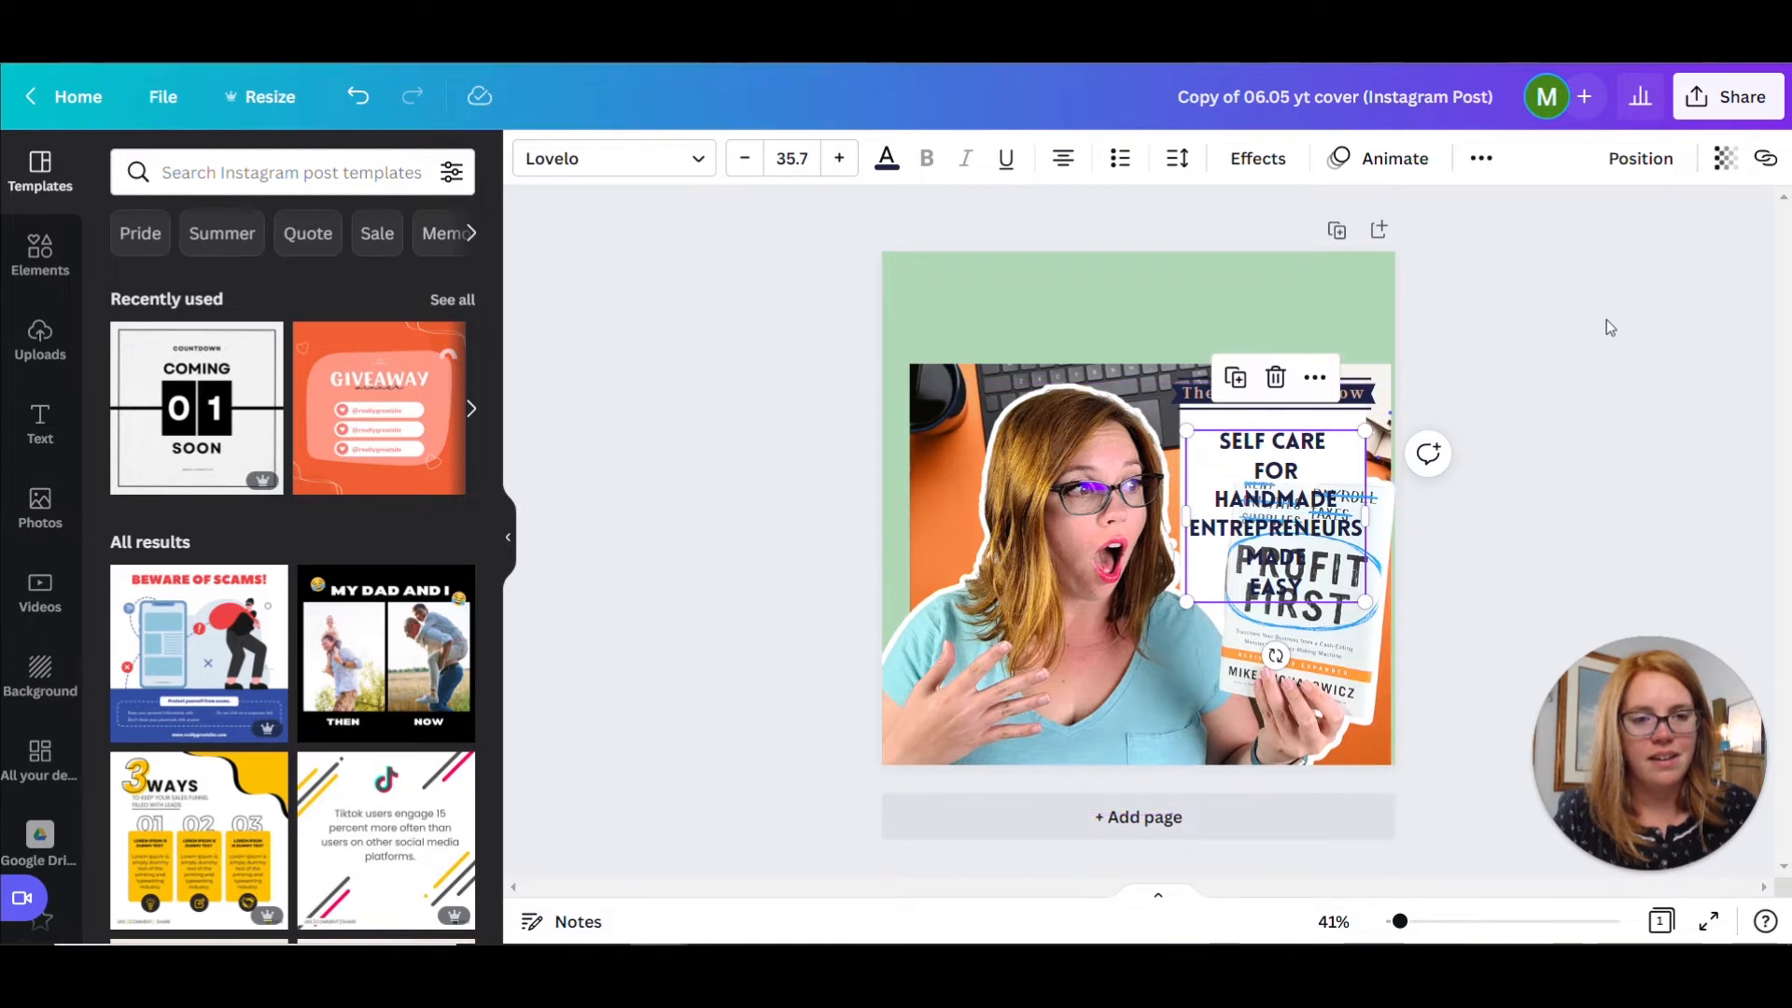
click(1184, 411)
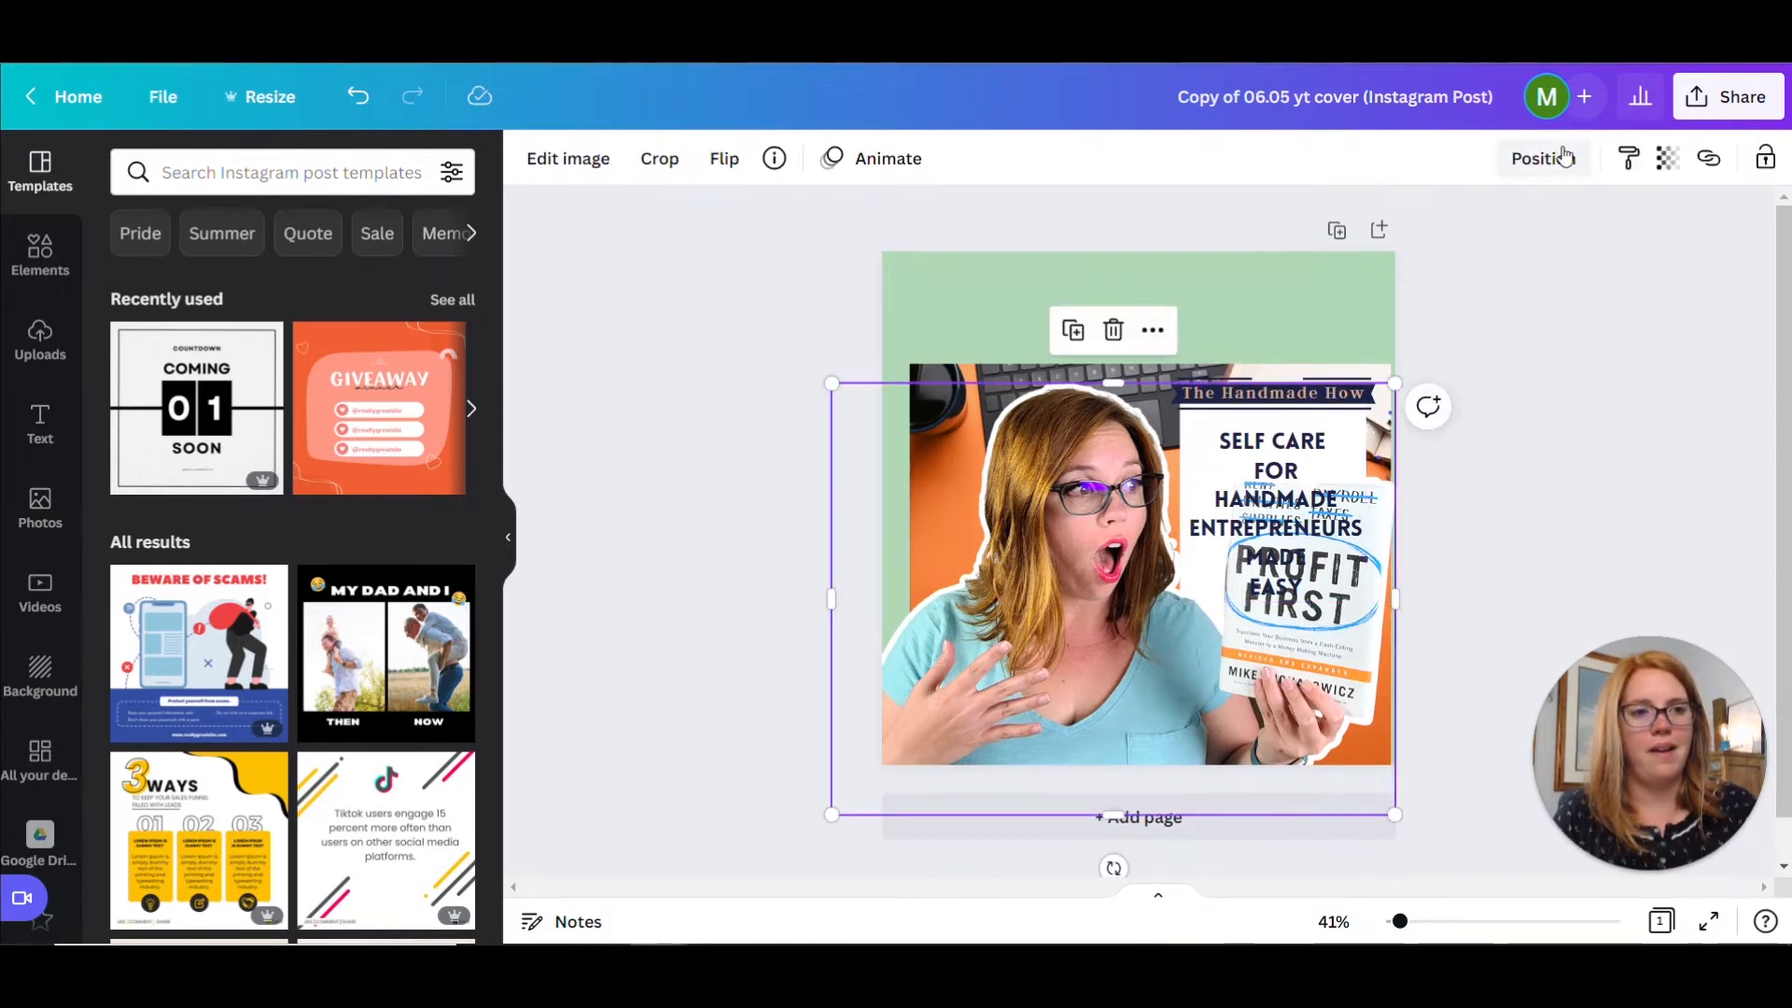
click(1554, 159)
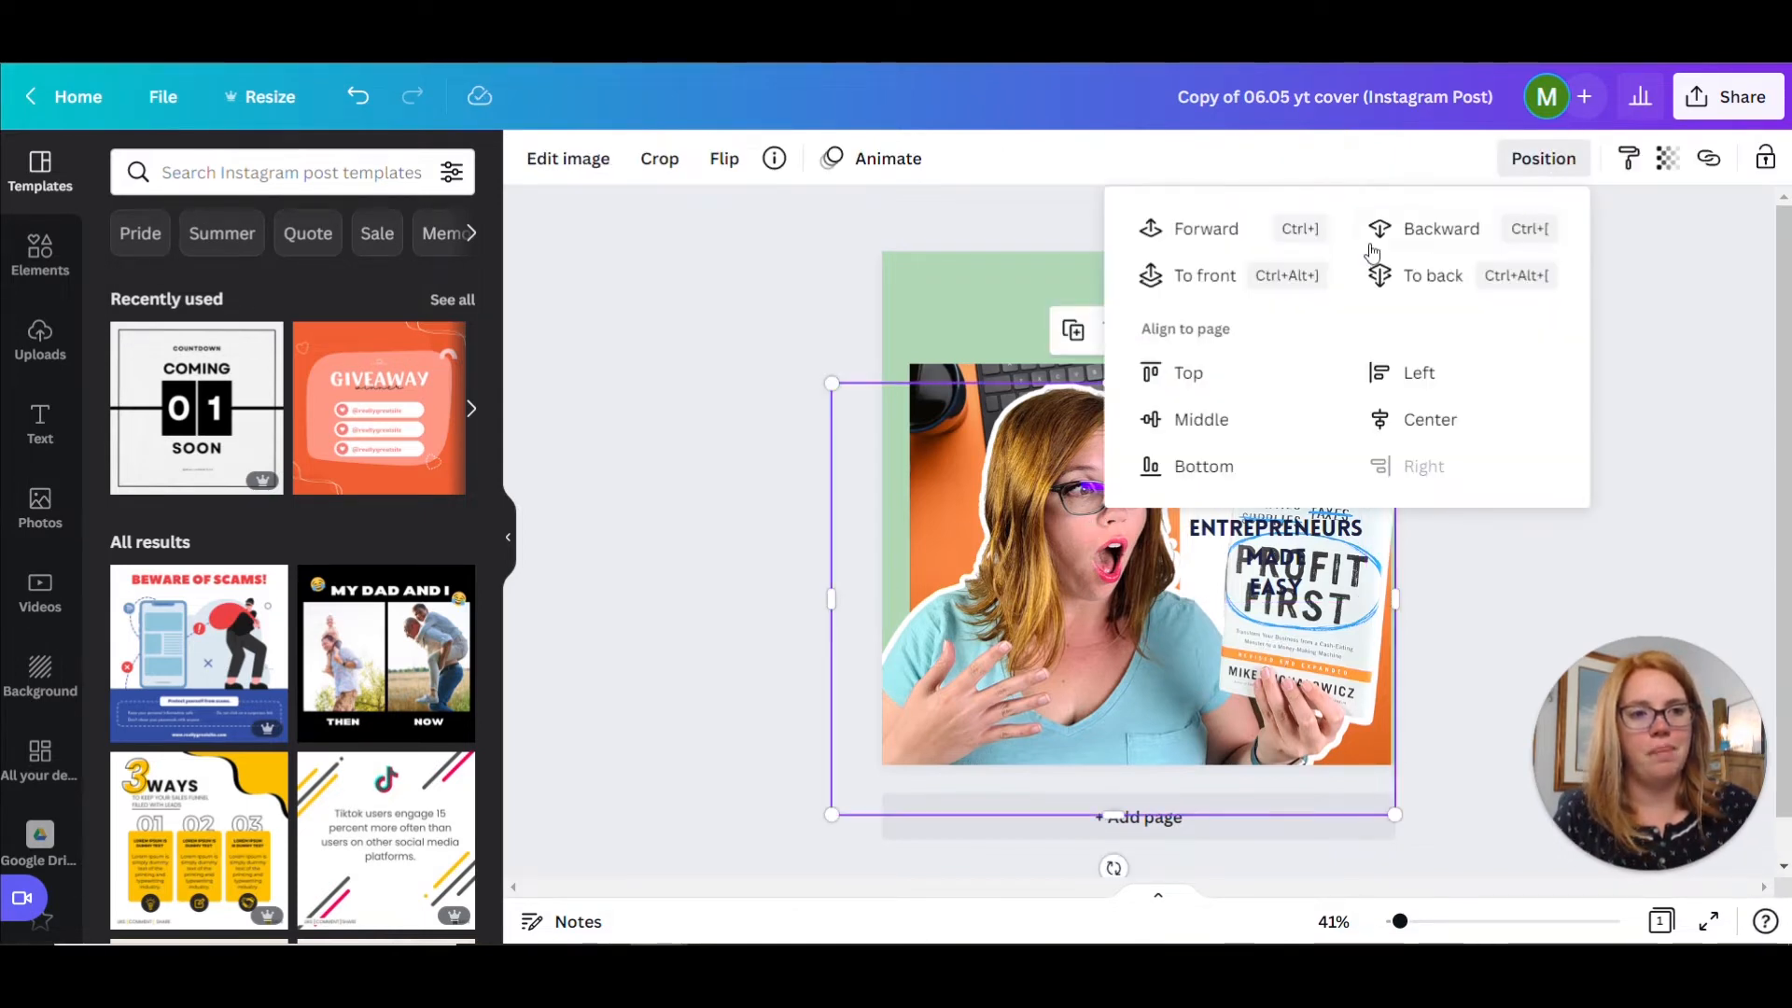
click(1440, 234)
Group the title with its white box and heading, move them and the navy banner to the top centre of the post, and ungroup them.
click(1285, 530)
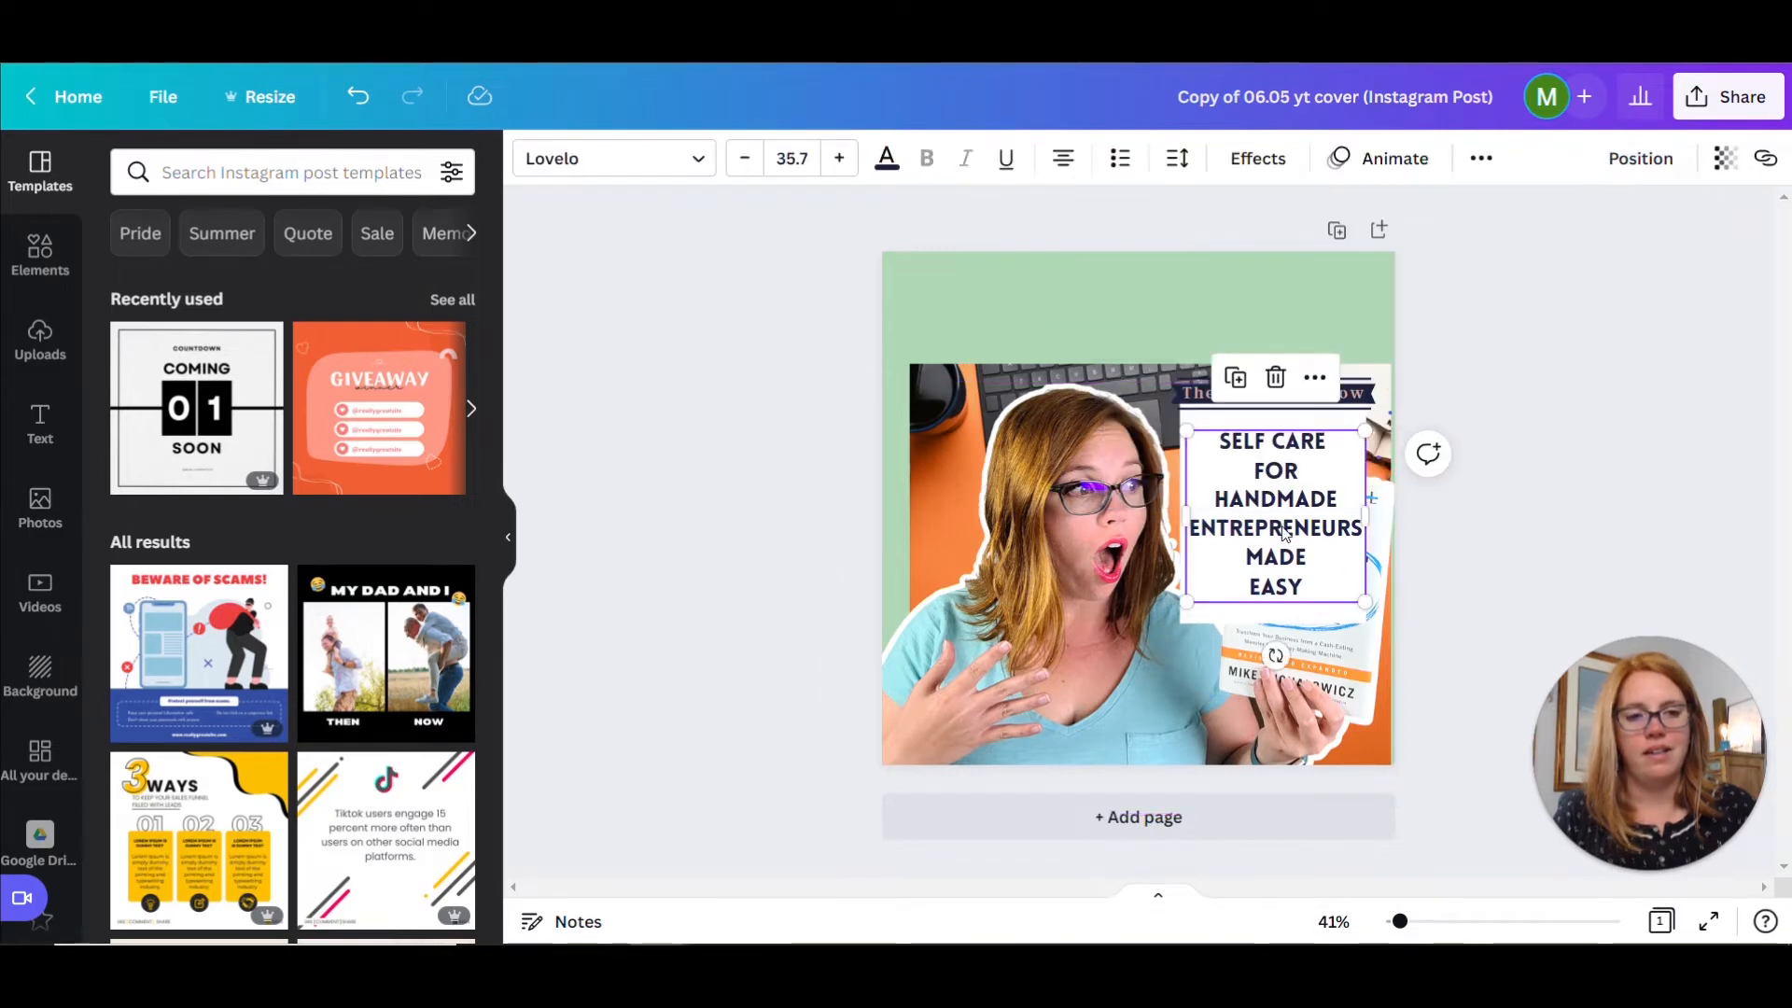
shift+click(1241, 616)
shift+click(1266, 397)
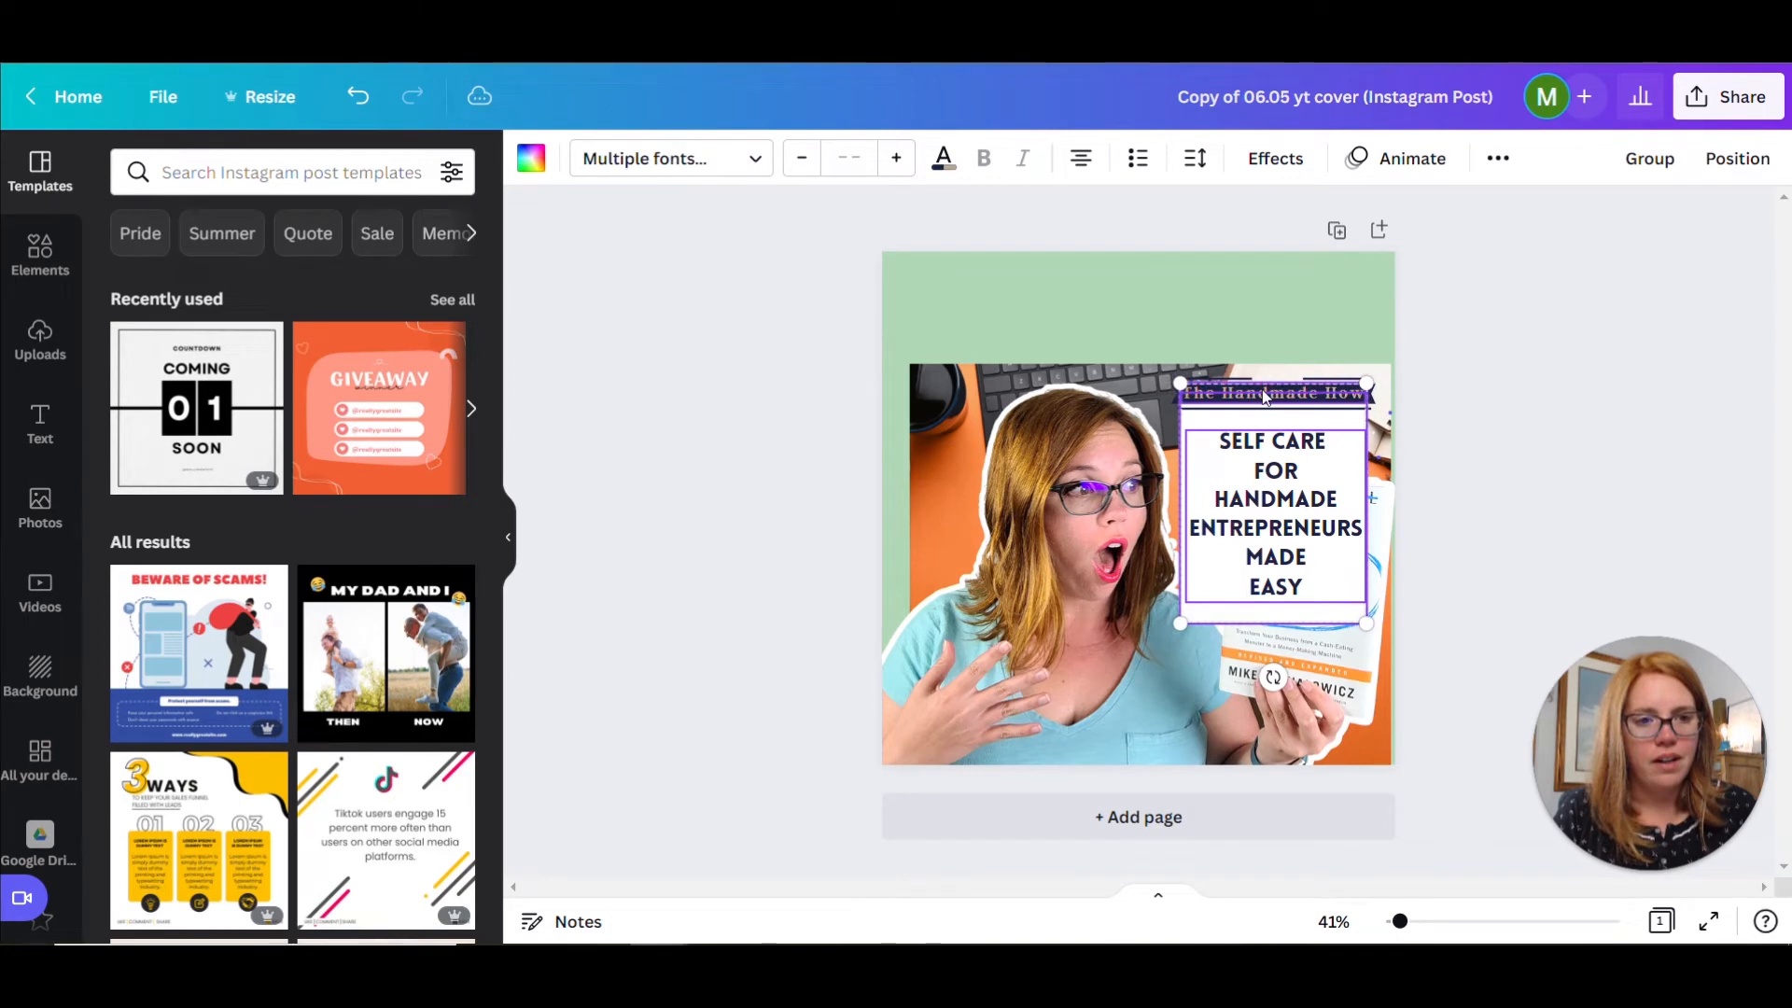
click(1649, 159)
drag(1289, 536, 1165, 421)
drag(1316, 411, 1192, 276)
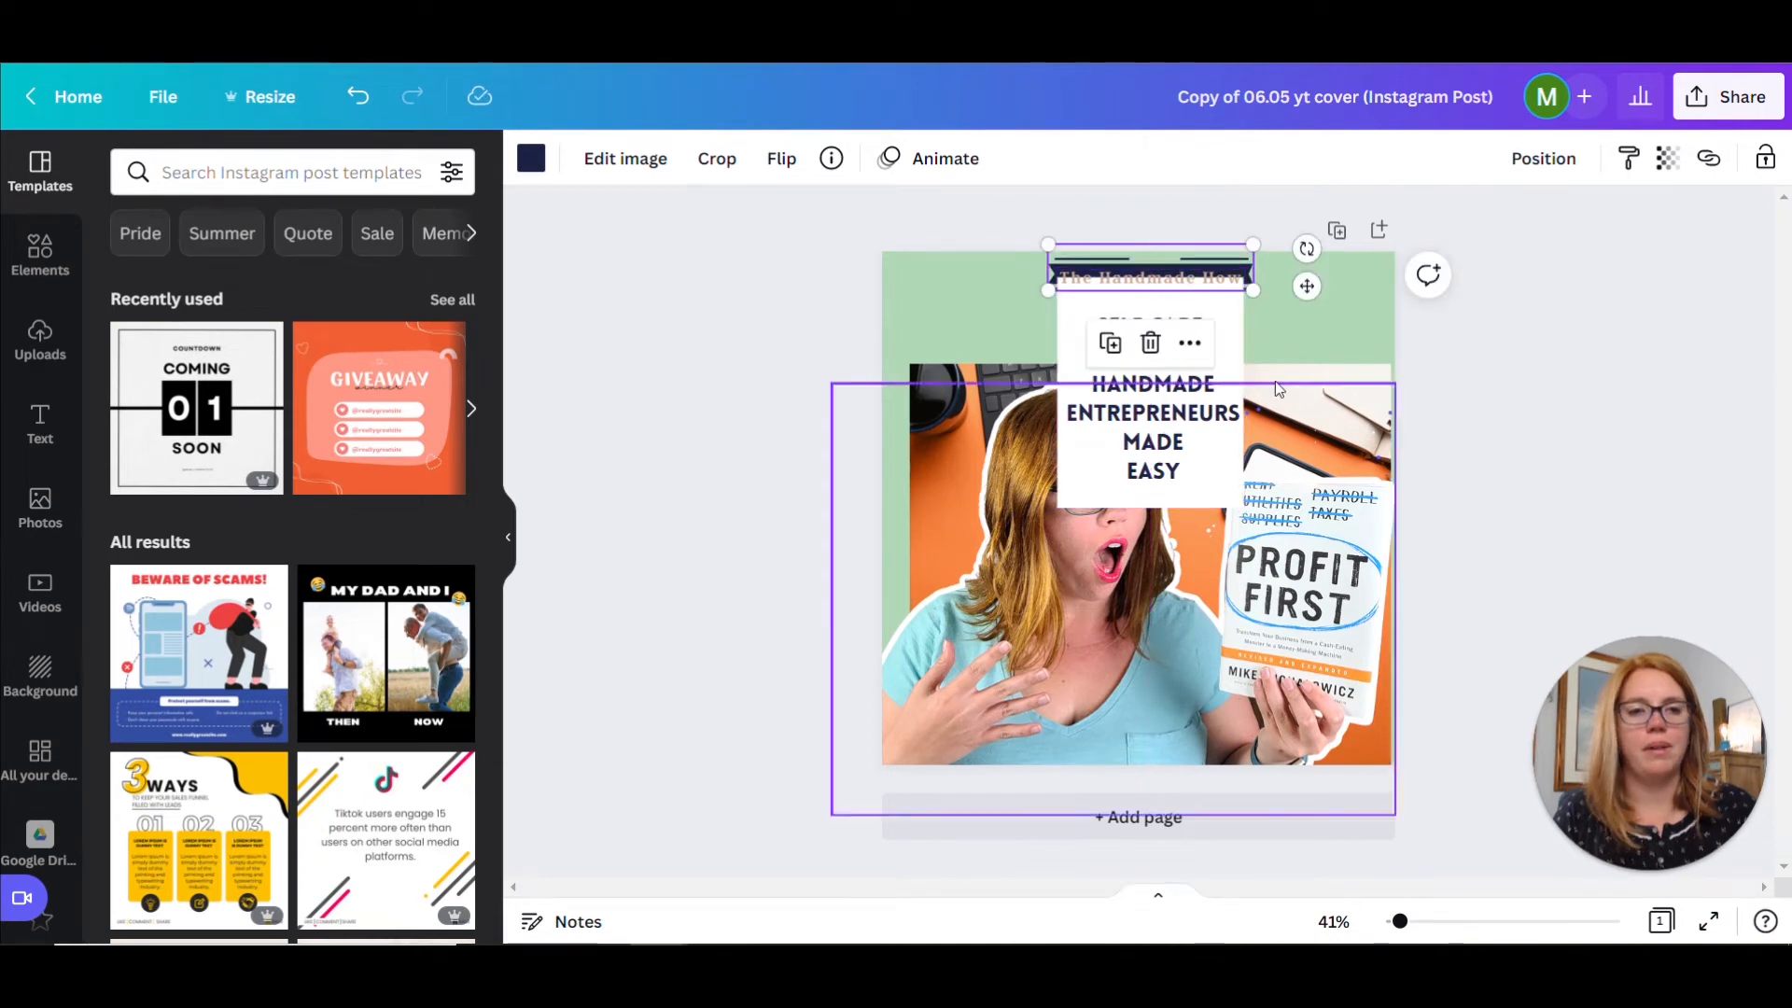
click(1230, 336)
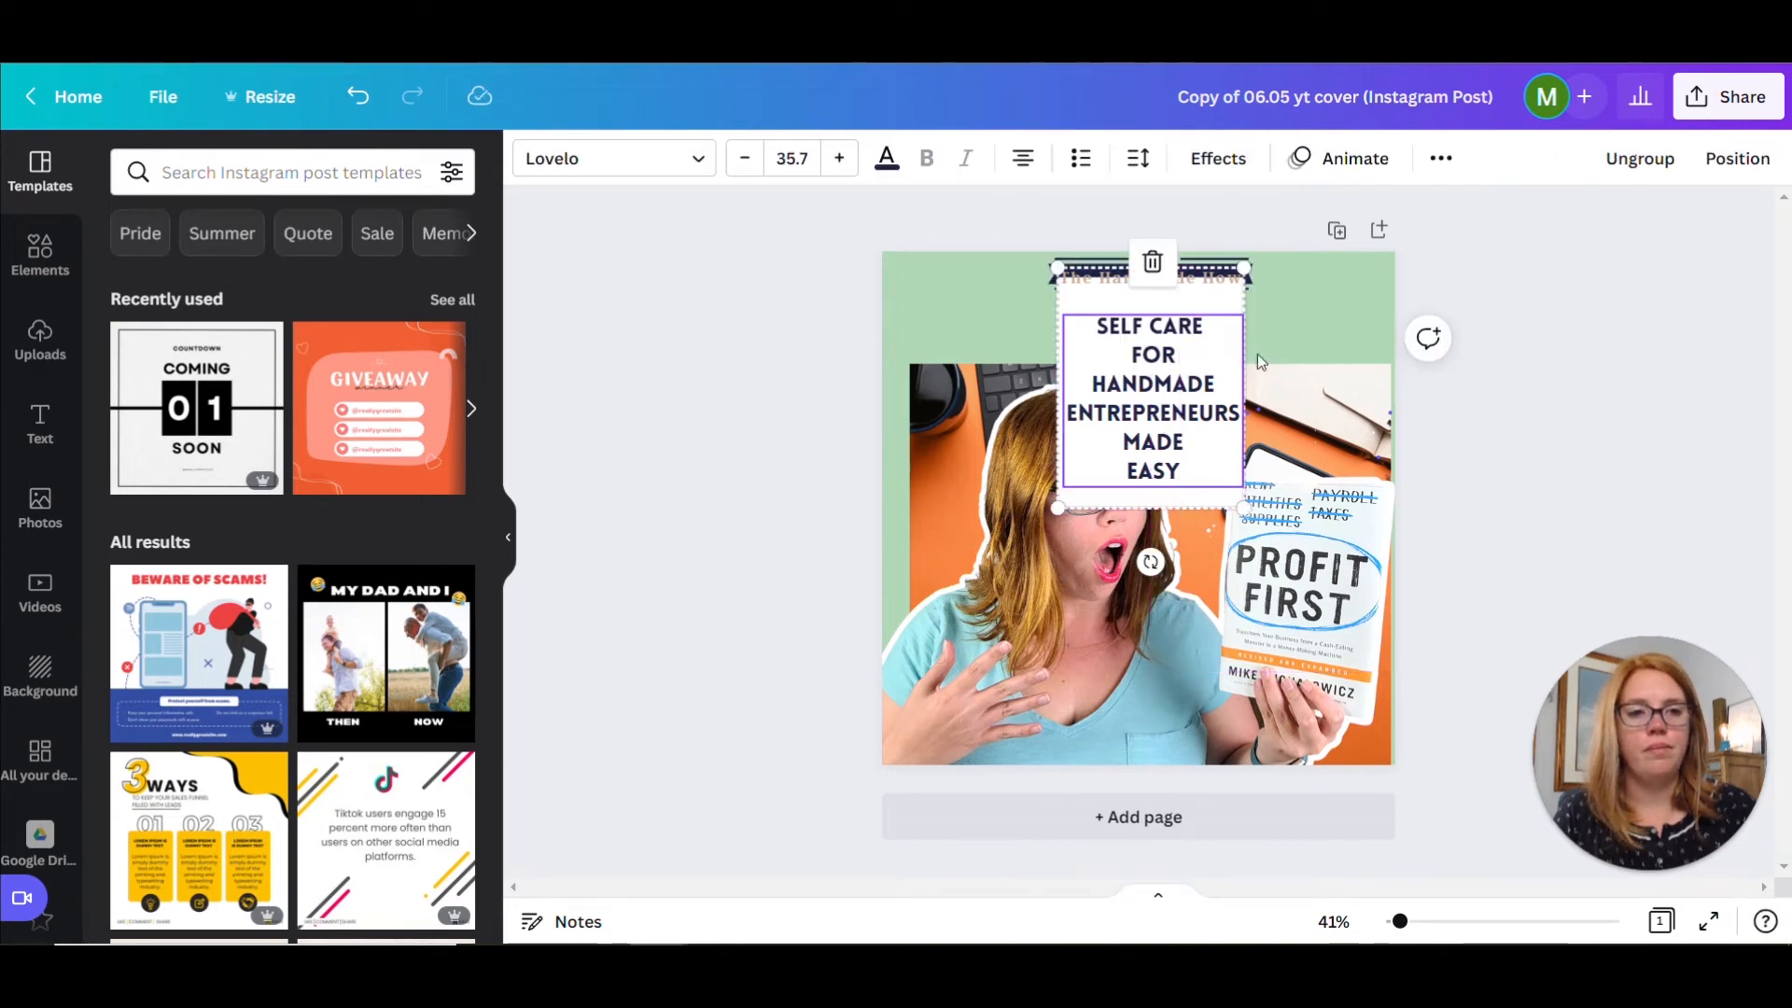
click(1635, 159)
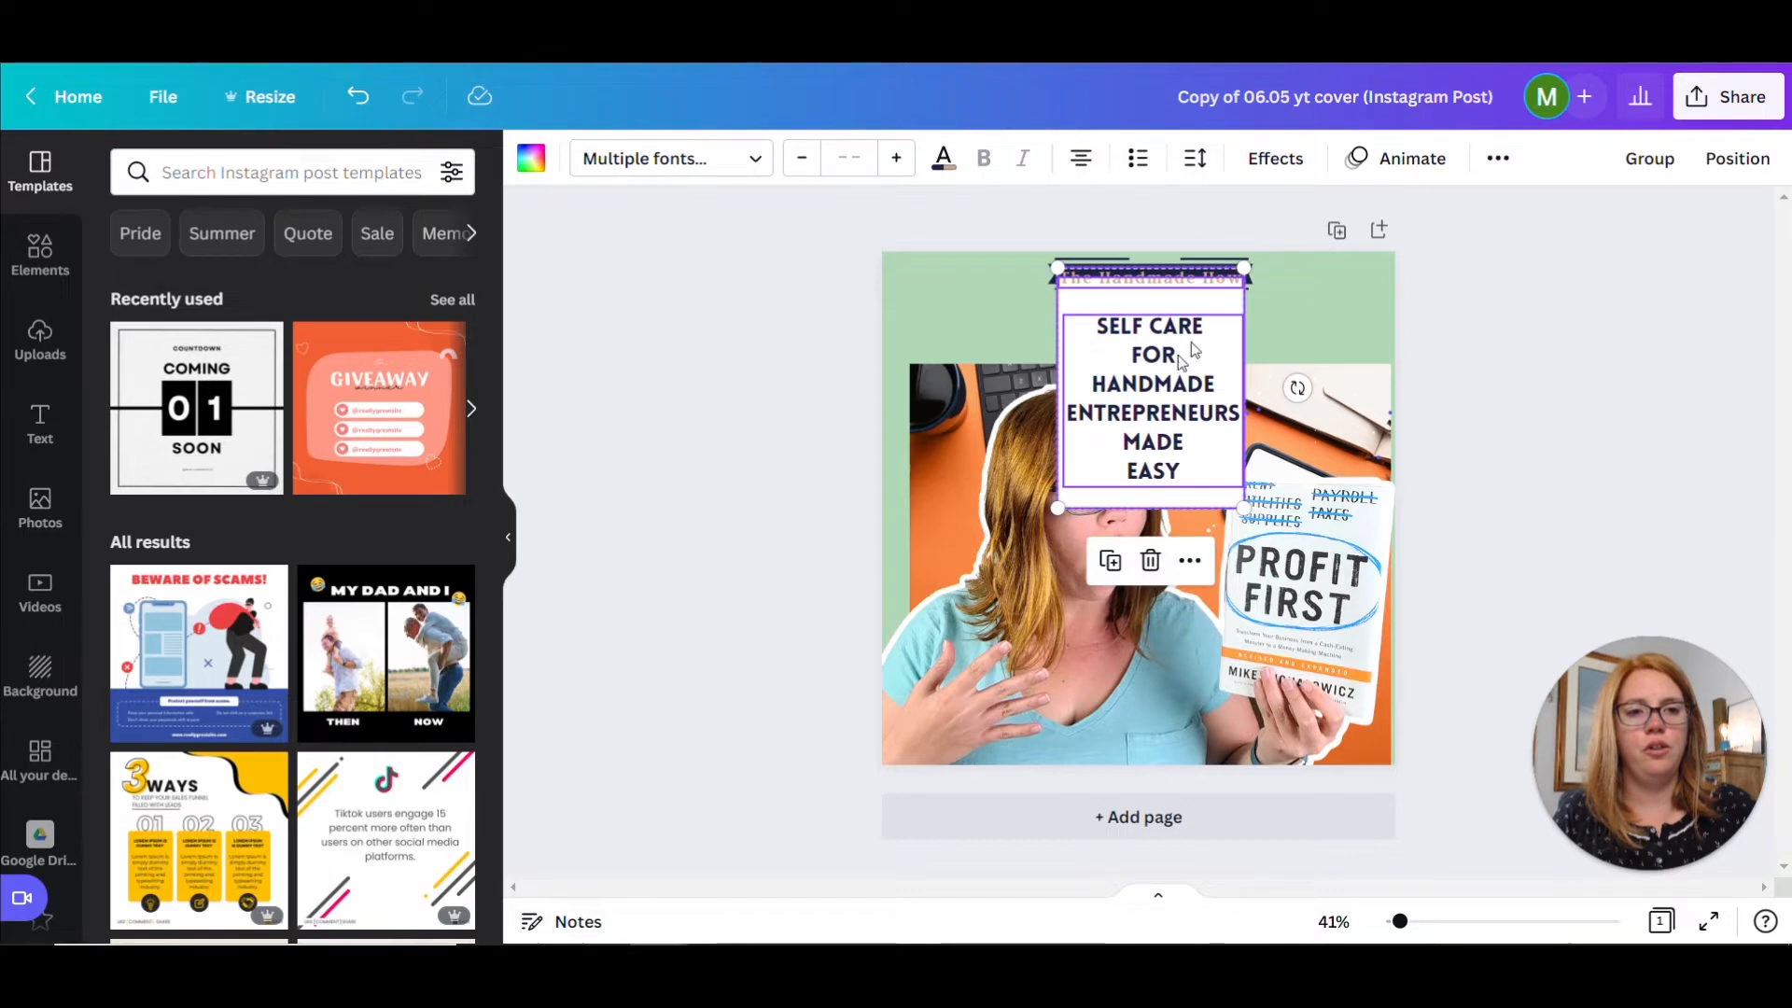
Stretch the white title box across the full width of the post.
click(1499, 297)
click(1218, 308)
click(1225, 304)
drag(1245, 383, 1392, 390)
drag(1058, 392, 882, 392)
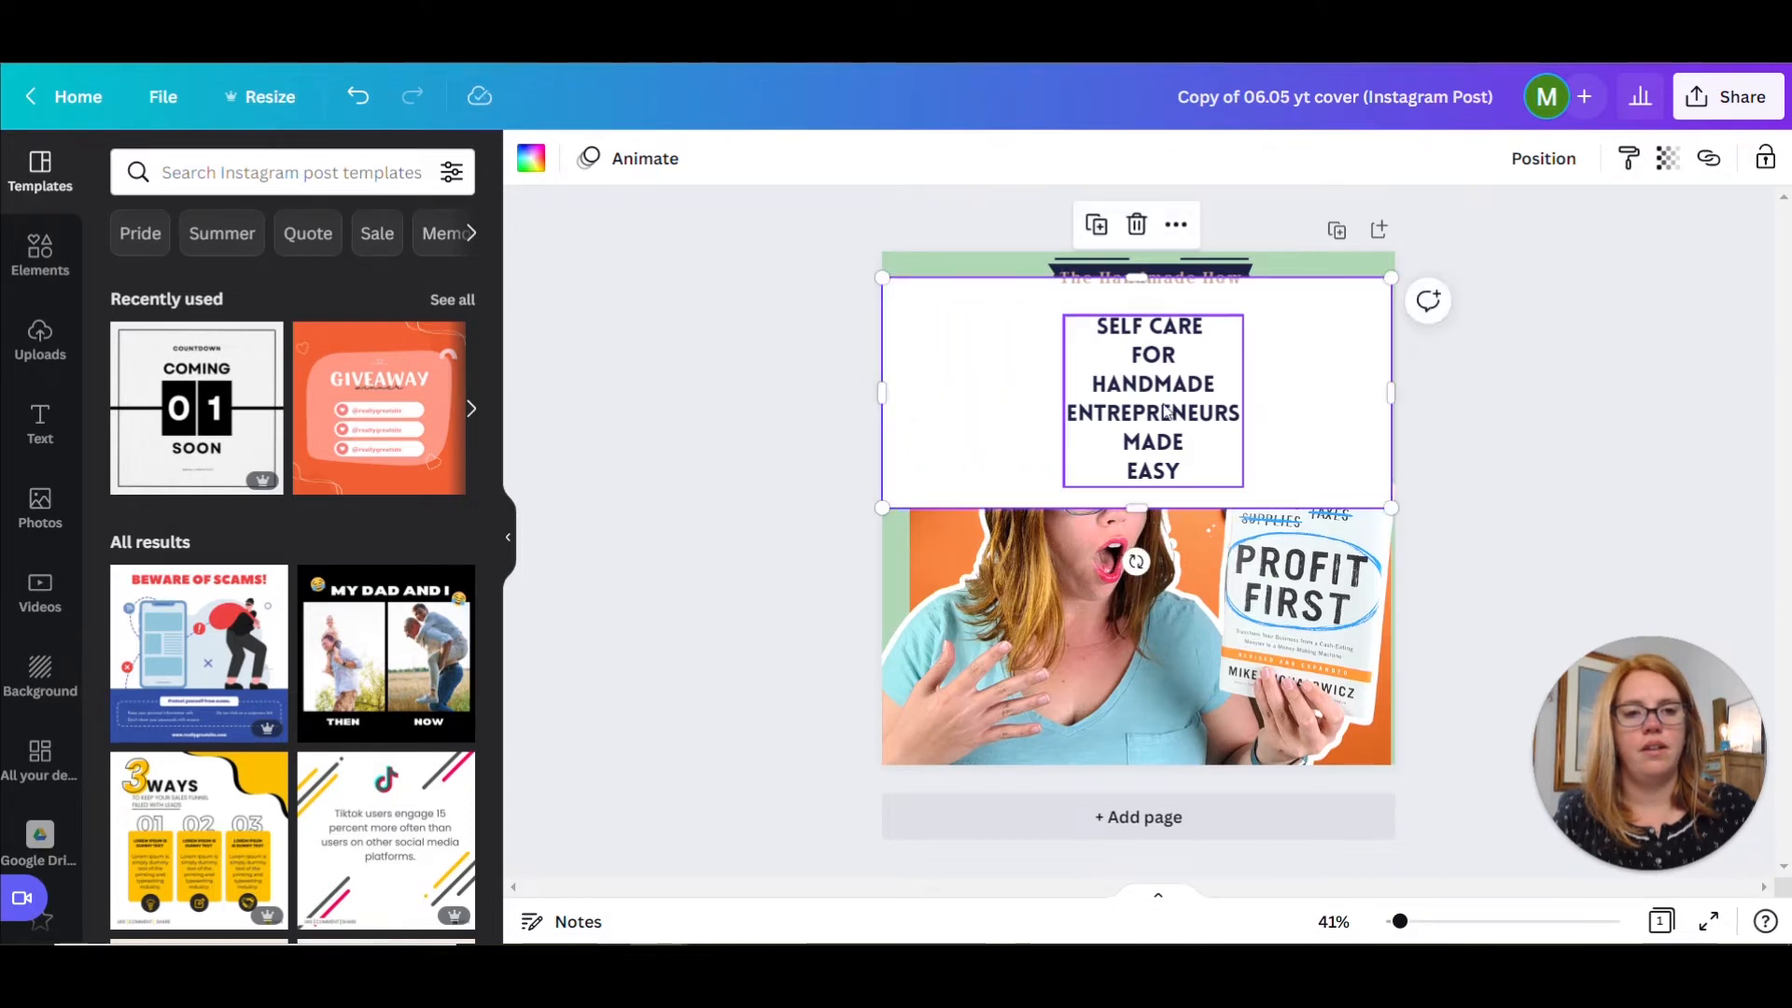
Widen the title text box to the page width and rearrange its lines as SELF CARE FOR / HANDMADE ENTREPRENEURS / MADE EASY.
click(1232, 400)
drag(1243, 401, 1394, 403)
drag(1061, 388, 873, 385)
click(1112, 354)
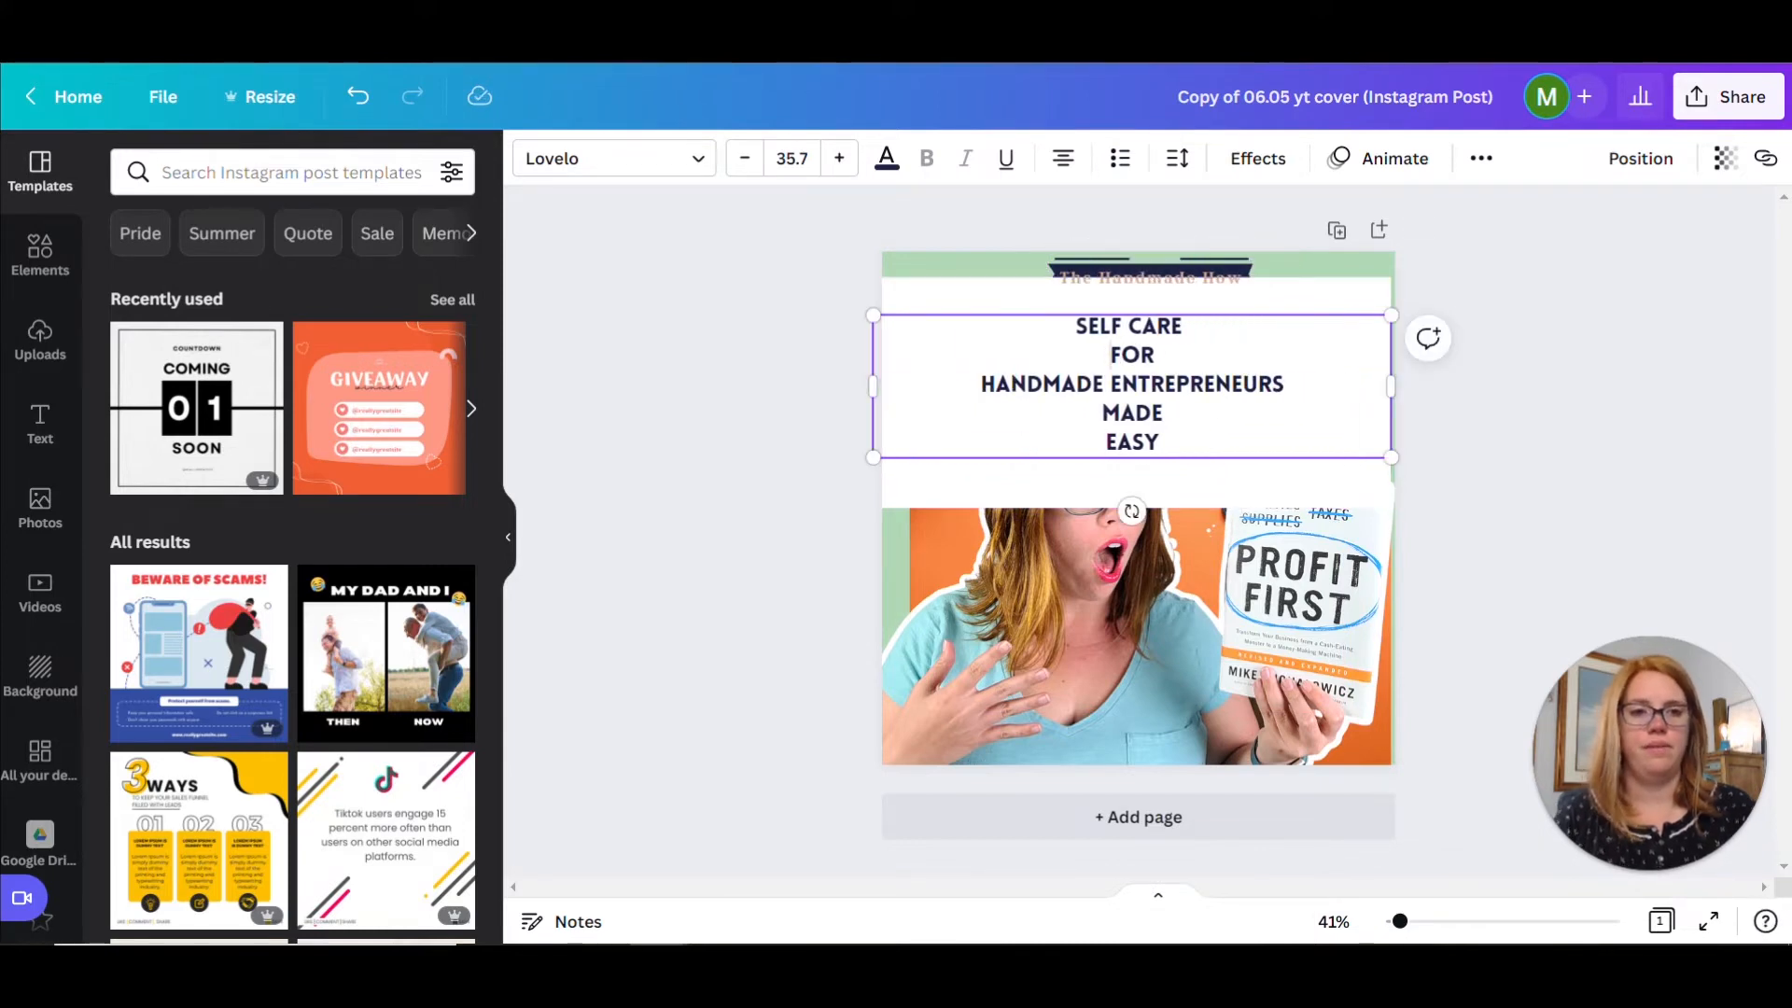
key(BackSpace)
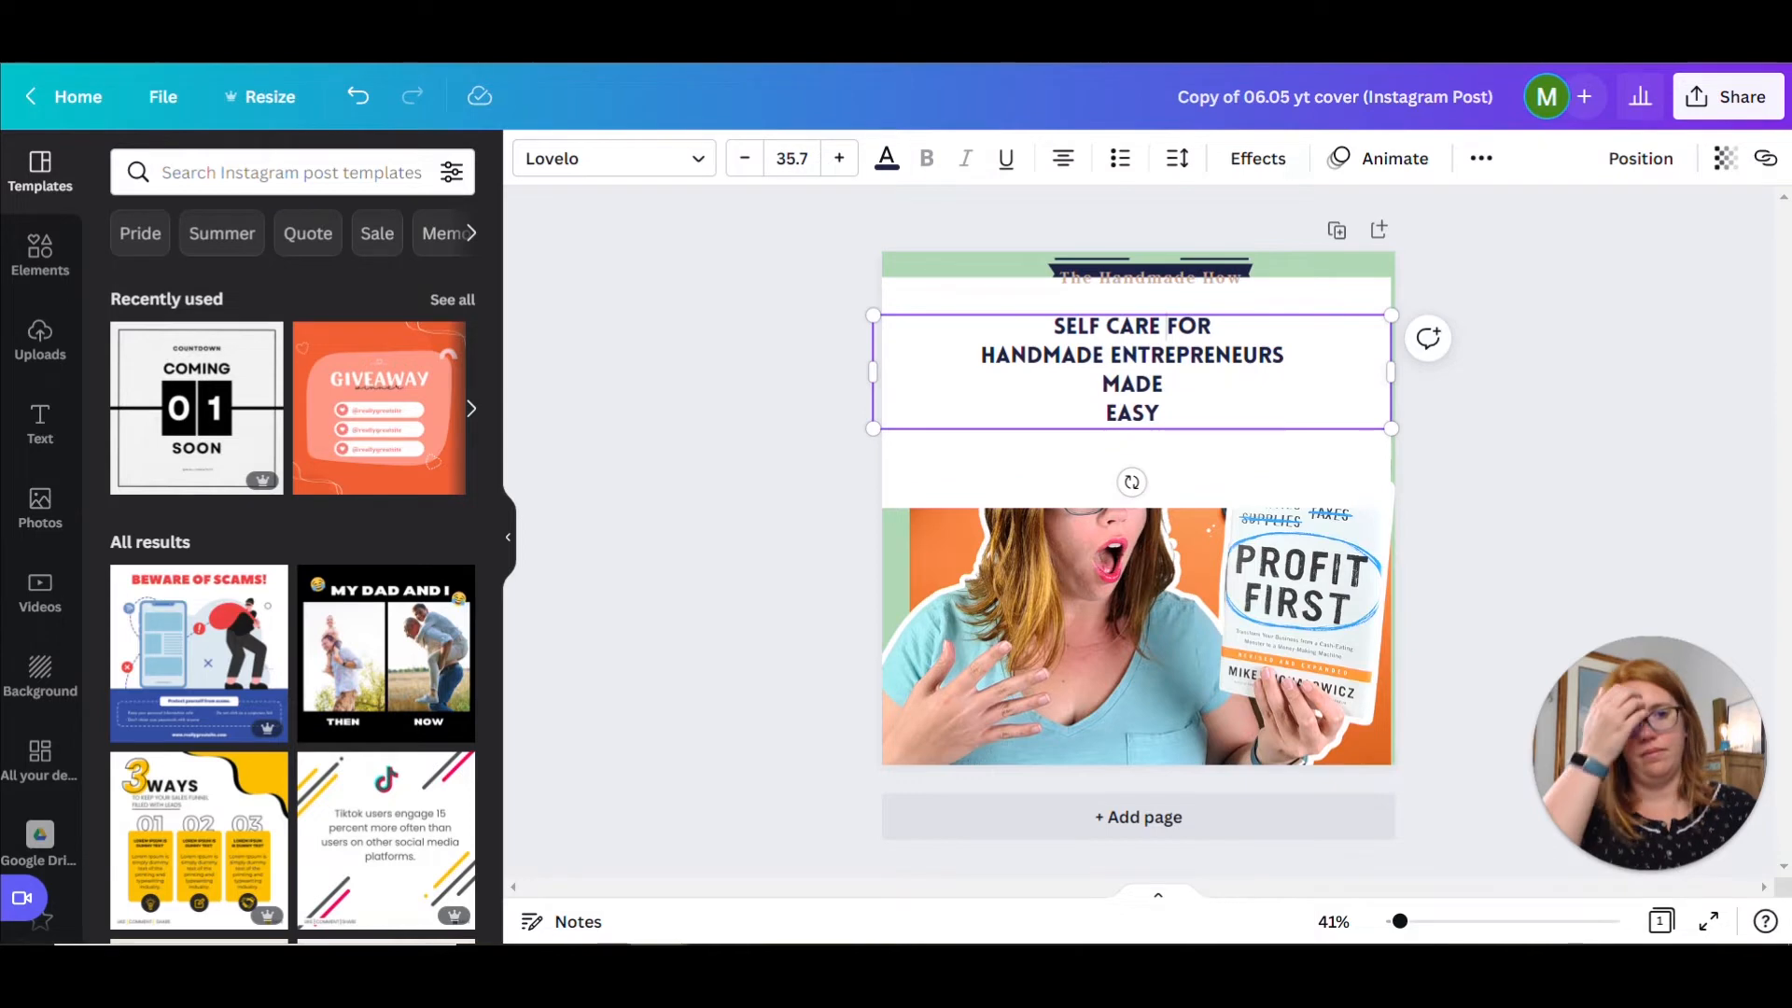
key(BackSpace)
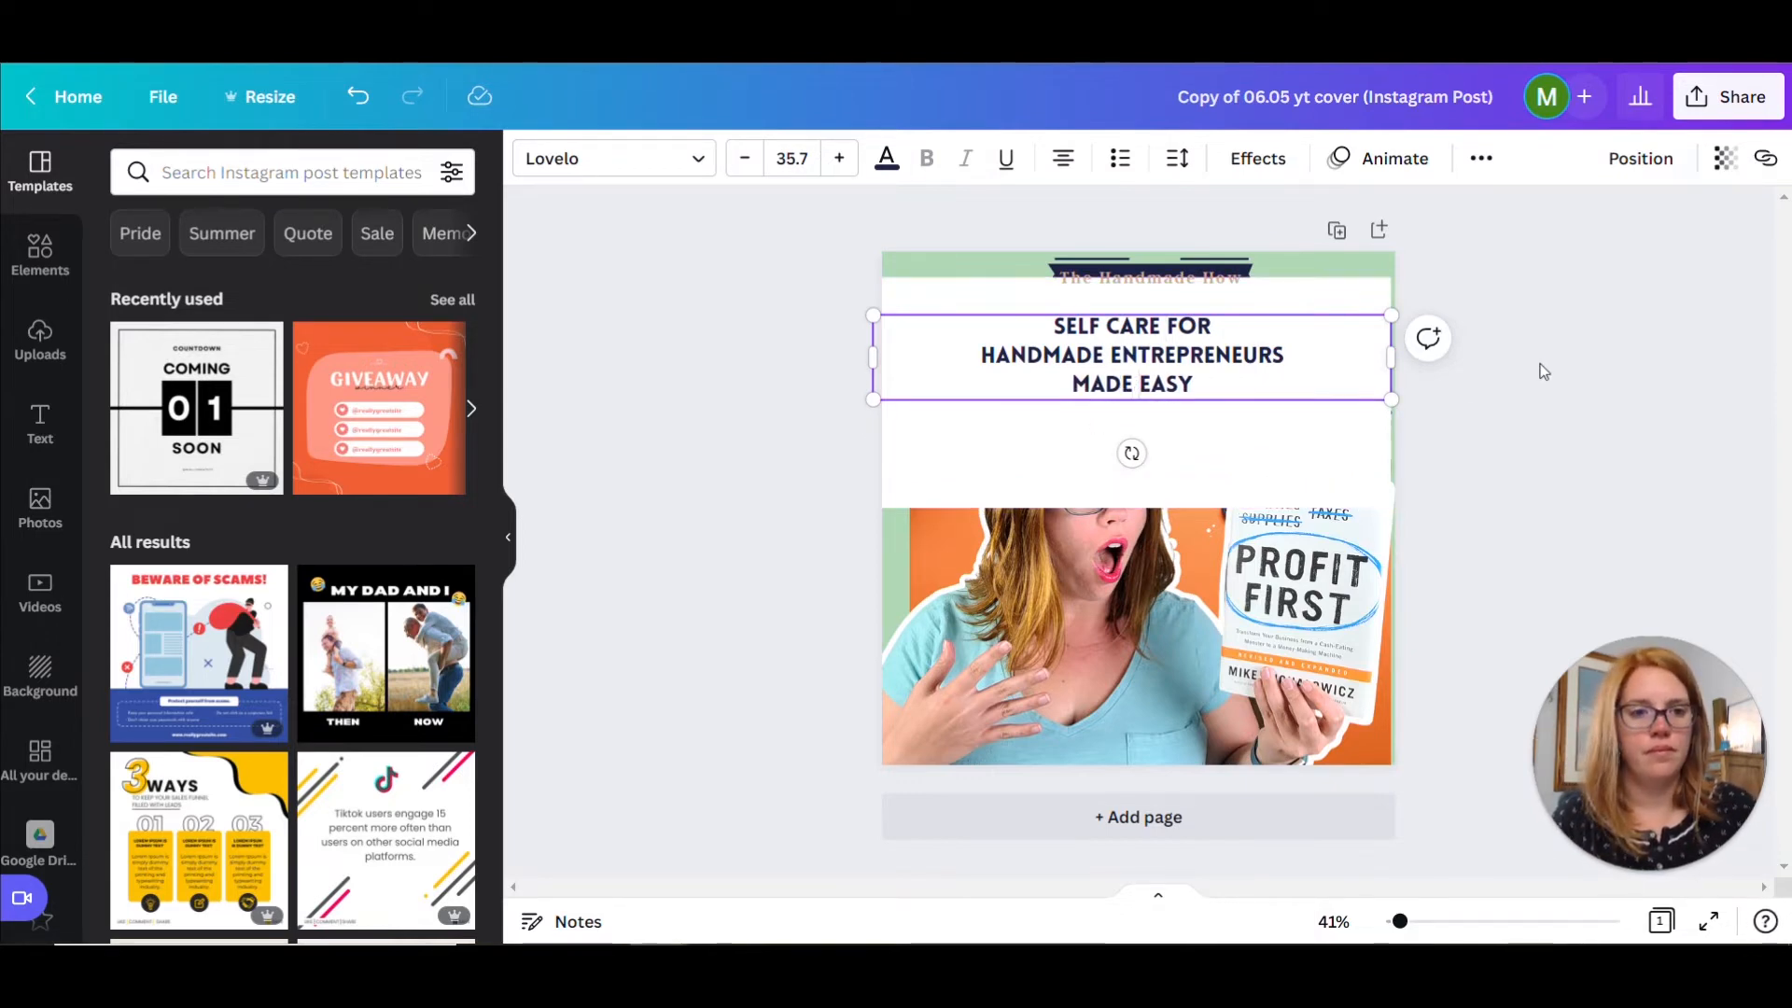
Shorten the white box to end just below the title and bring The Handmade How banner in front of it.
click(1276, 451)
drag(1144, 494, 1144, 408)
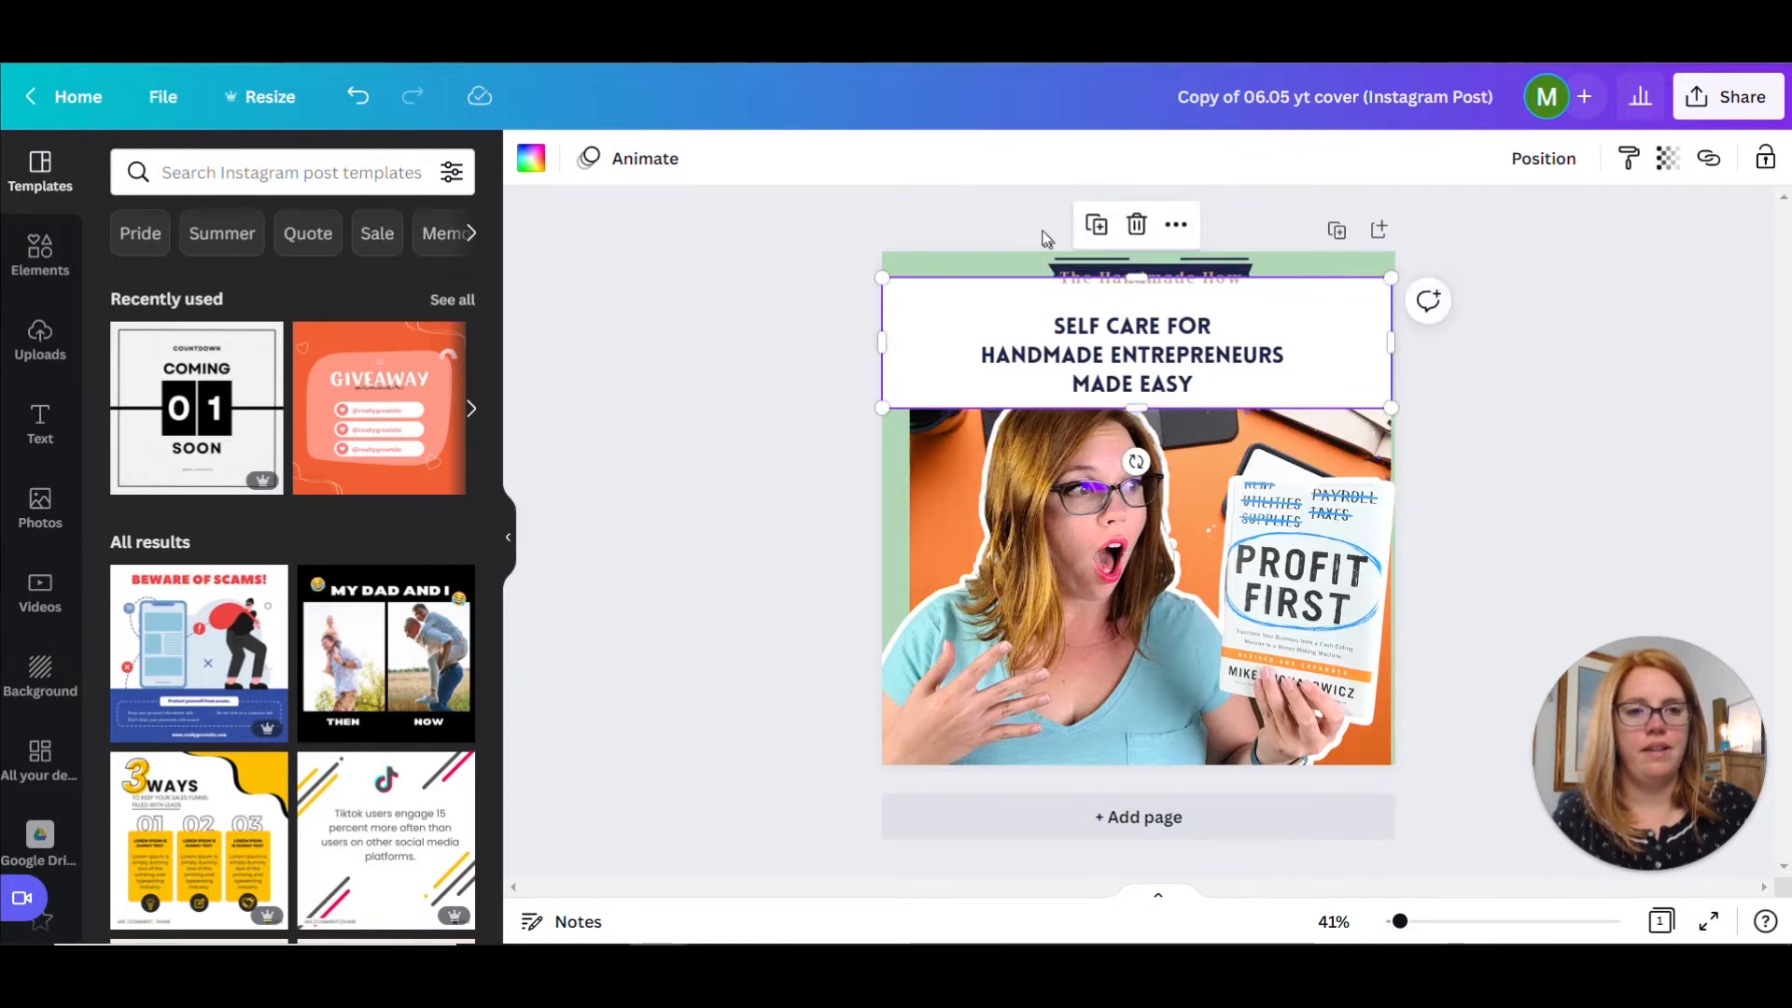
click(1054, 263)
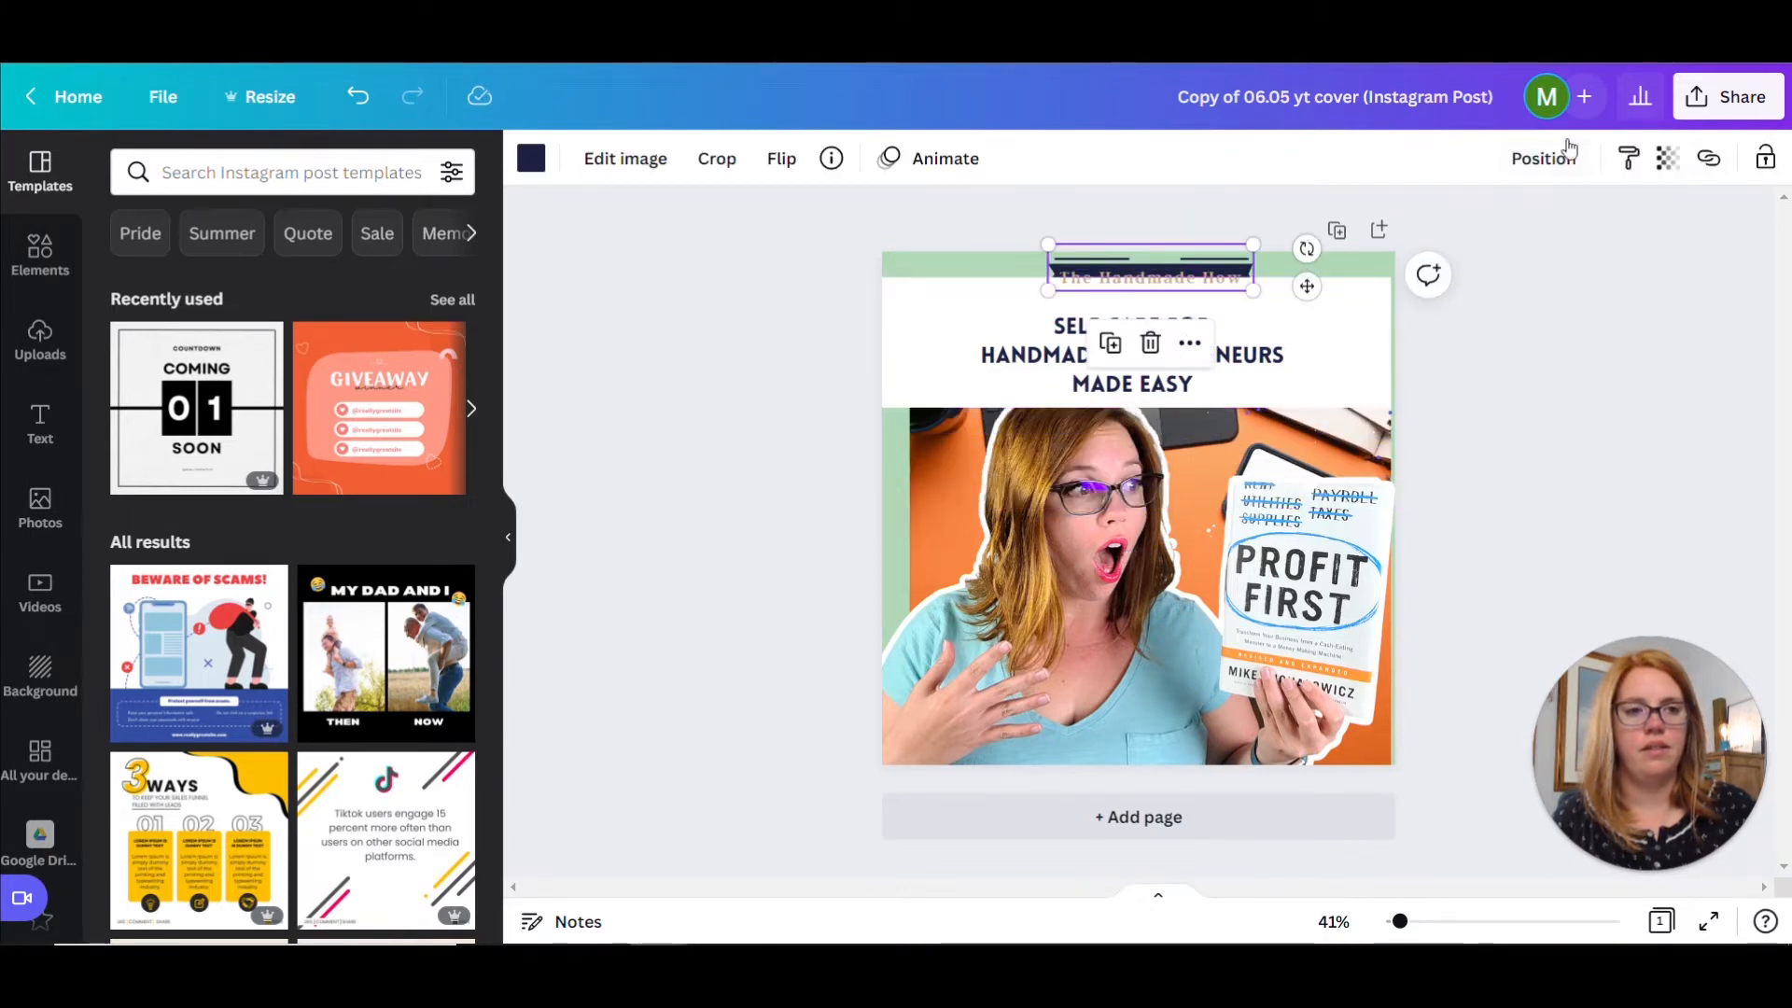
click(1549, 157)
click(1721, 440)
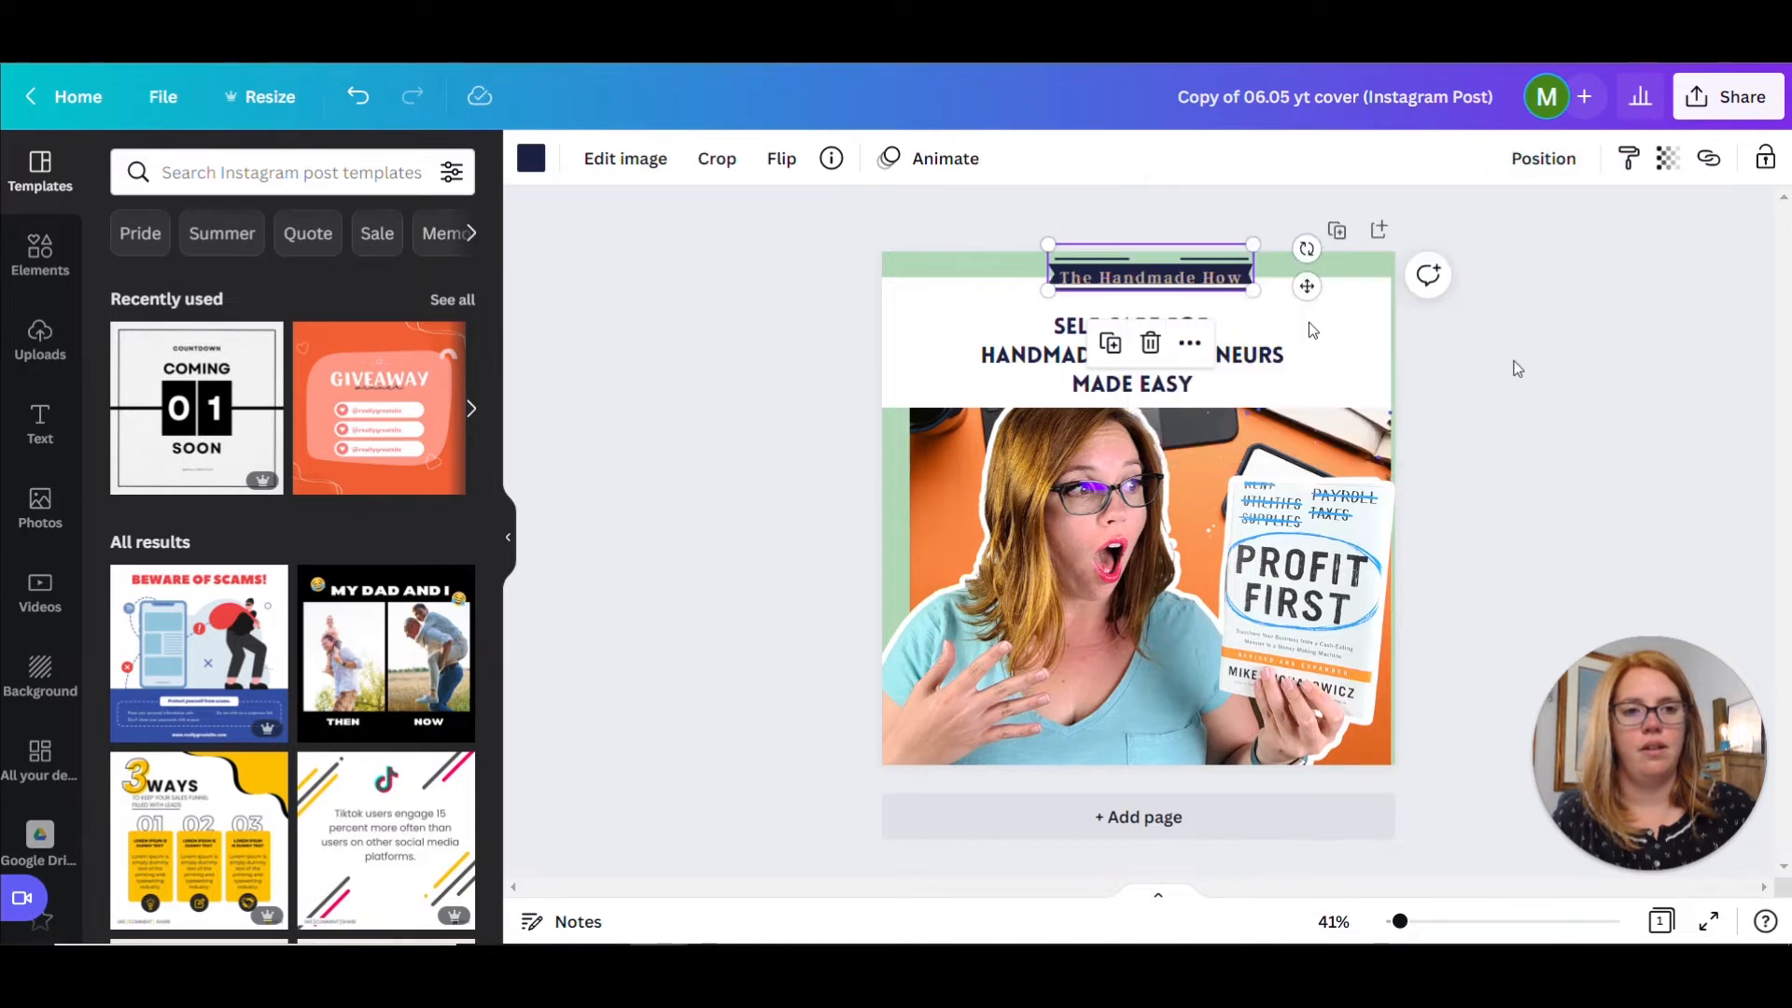
Lower The Handmade How banner onto the white box and centre the title beneath it.
click(1080, 211)
drag(1080, 212, 1096, 284)
click(1272, 364)
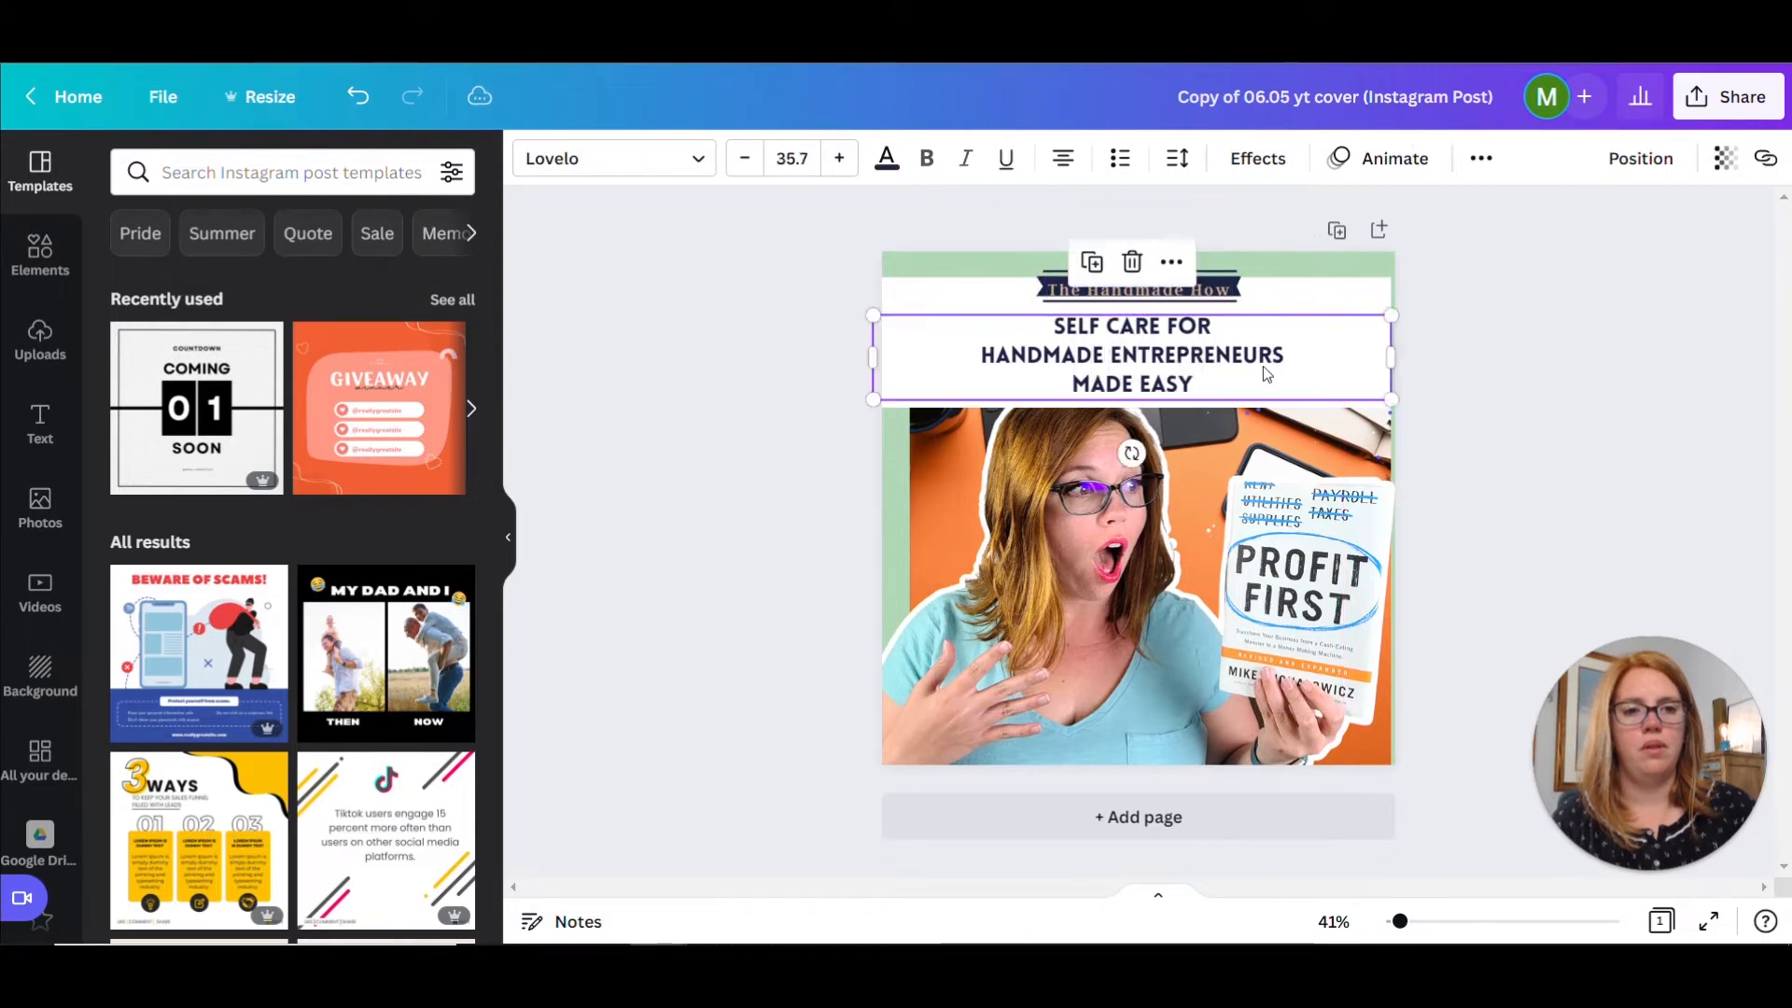
drag(1272, 365, 1270, 363)
click(1704, 363)
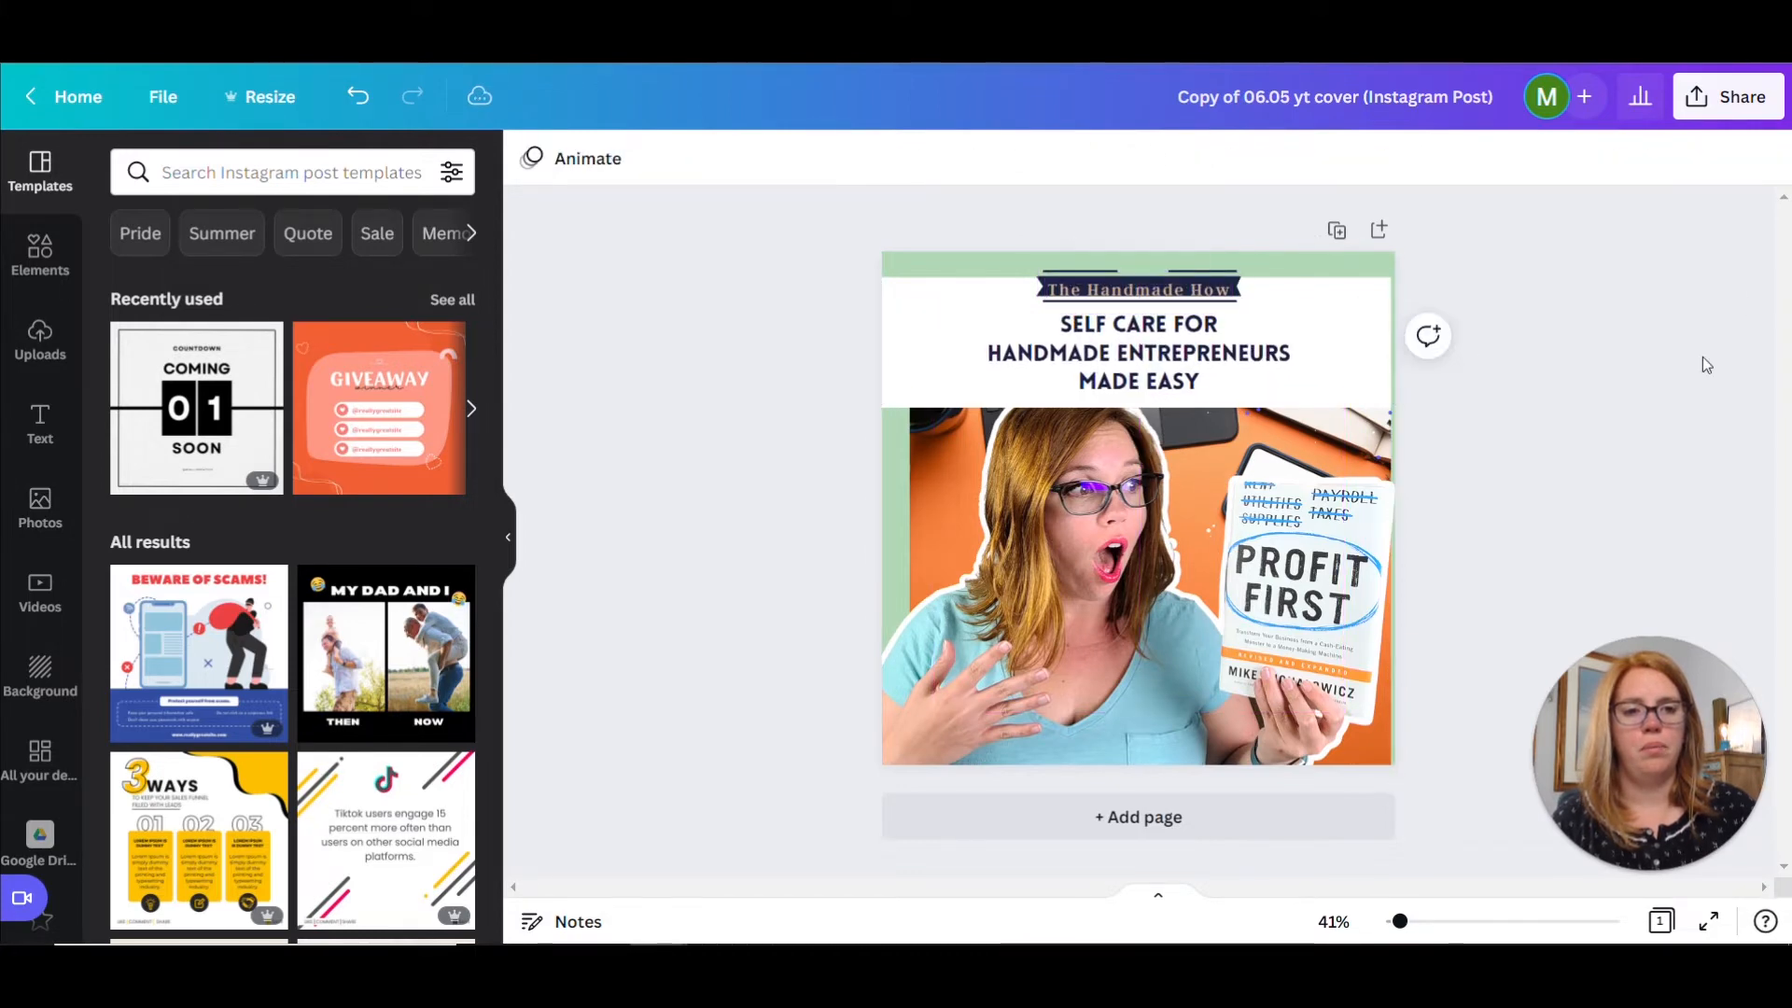
Reposition the portrait cutout and orange desk photo together so they sit horizontally centred beneath the title on the Instagram post.
drag(774, 598, 1131, 590)
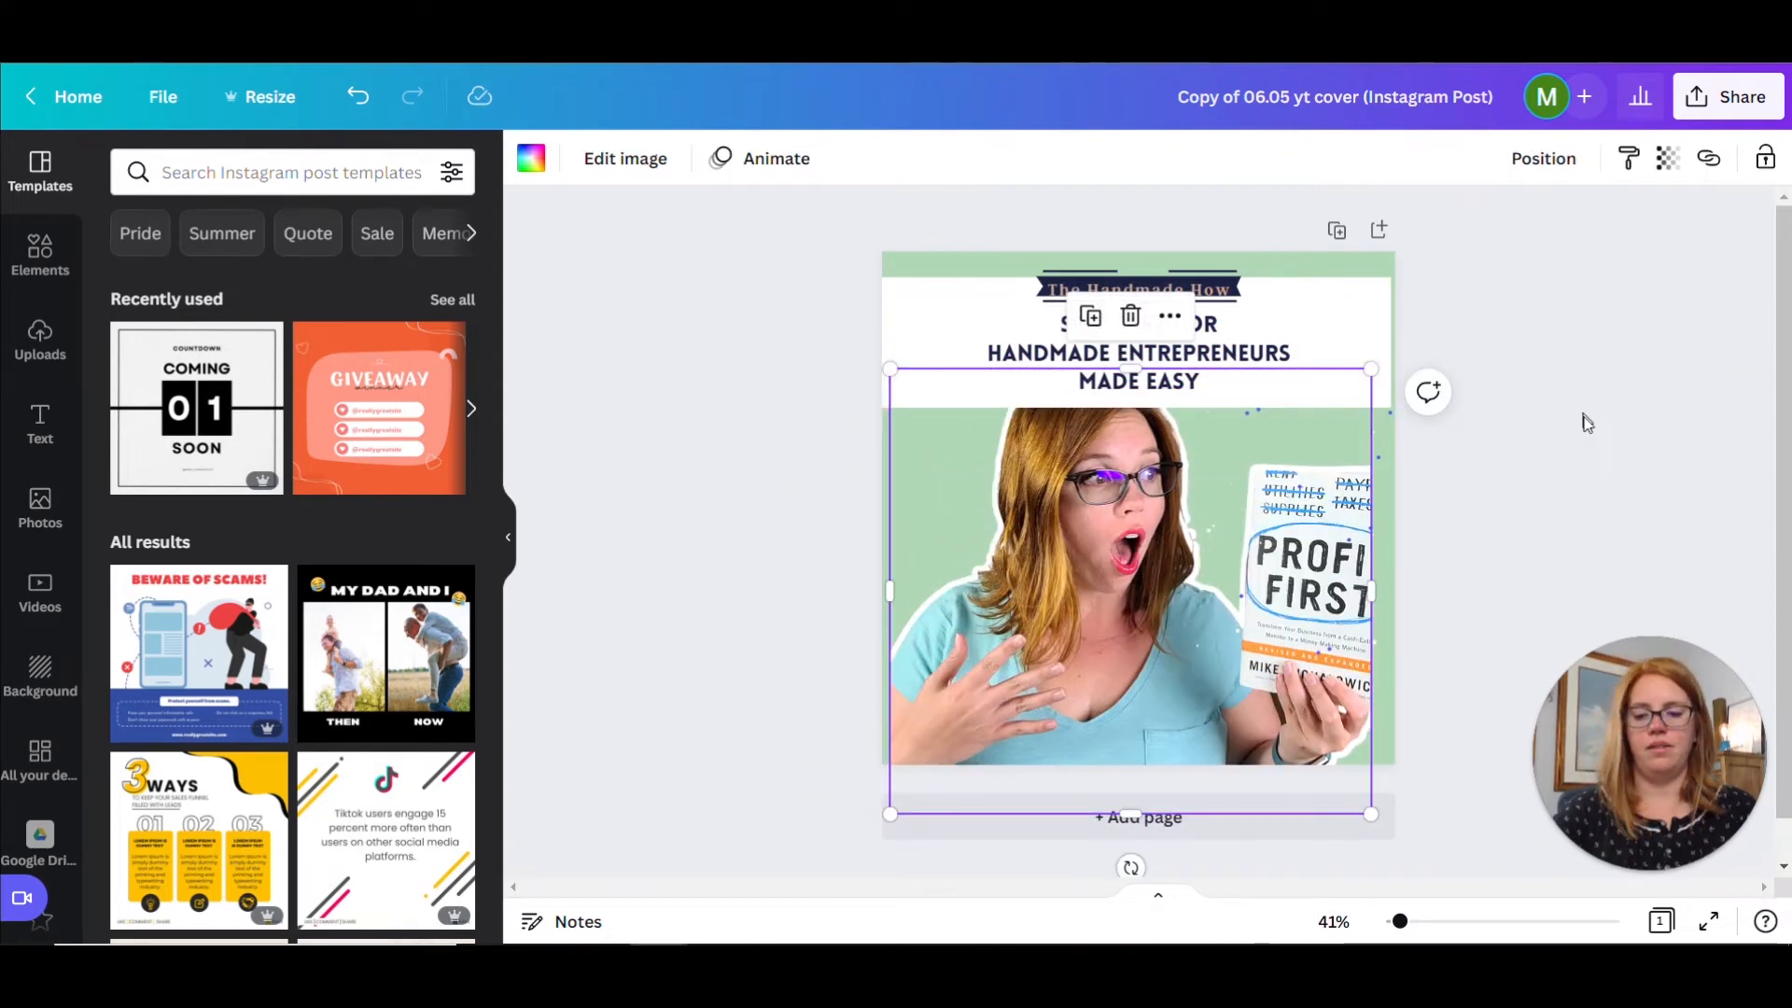
key(ctrl+z)
click(1637, 439)
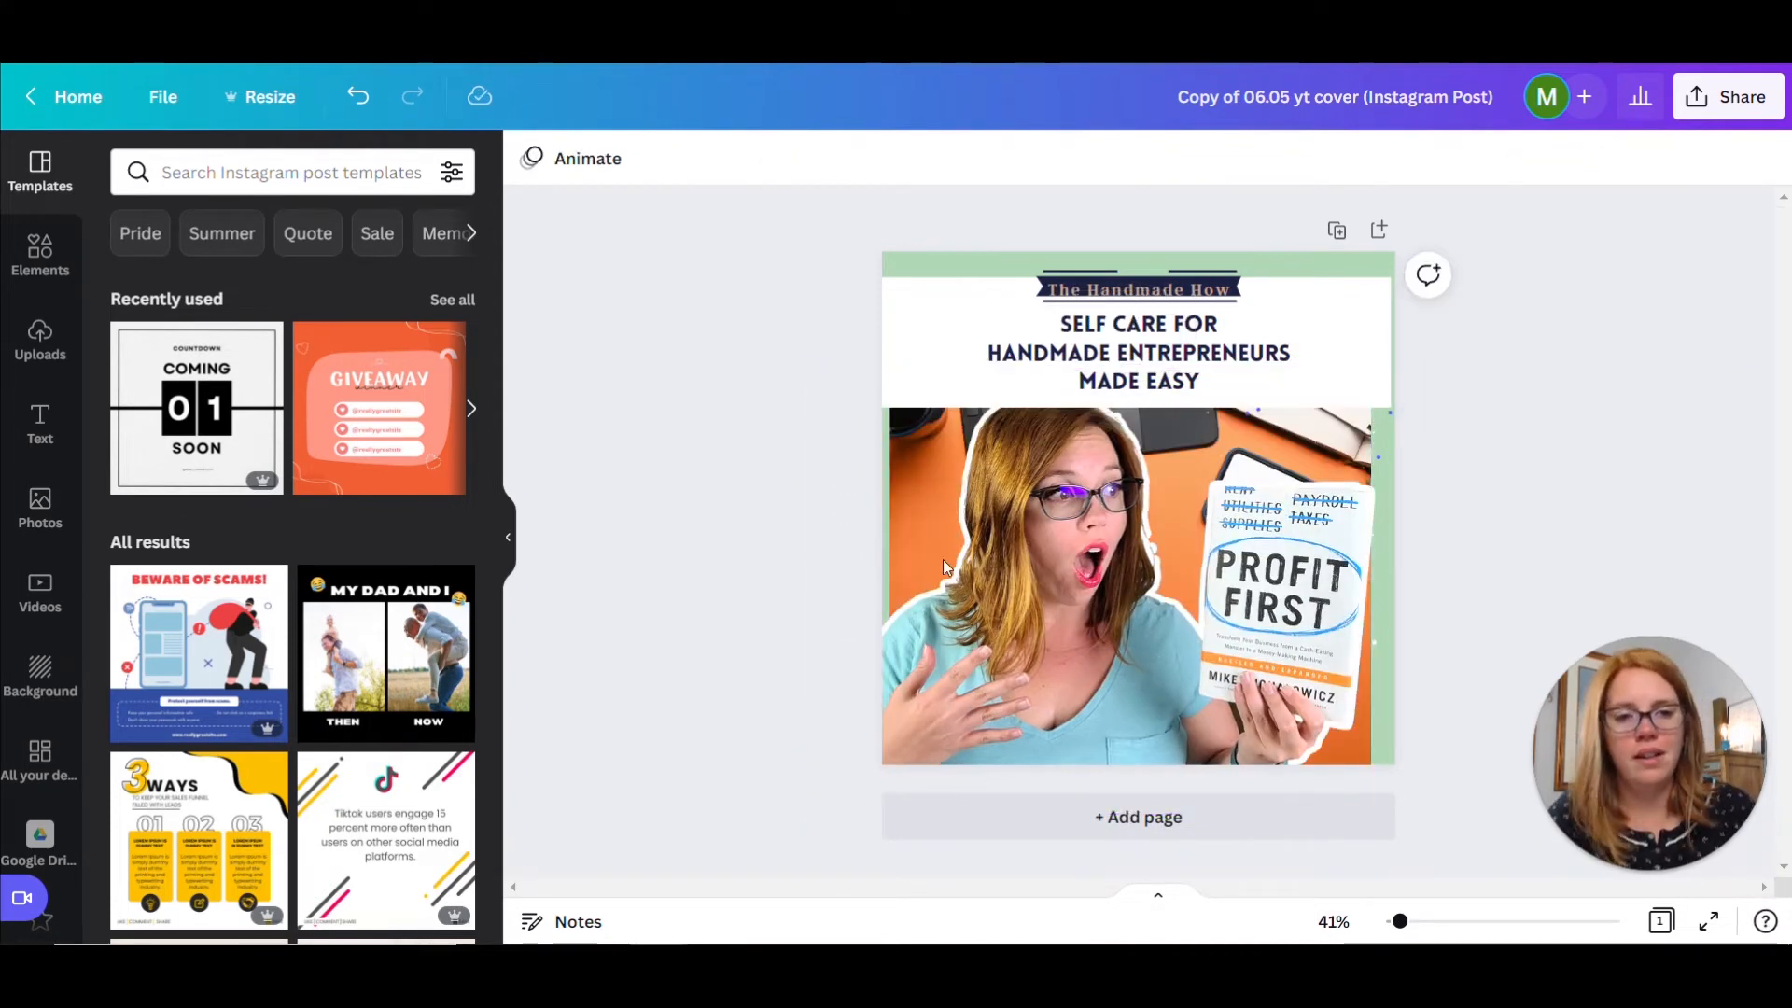
drag(763, 536, 1123, 557)
key(Right)
key(Right)
key(Right)
key(Right)
key(Right)
key(Right)
key(Right)
key(Right)
key(Right)
key(Right)
key(Right)
key(Right)
key(Right)
key(Right)
key(Right)
key(Right)
key(Right)
key(Right)
key(Right)
key(Right)
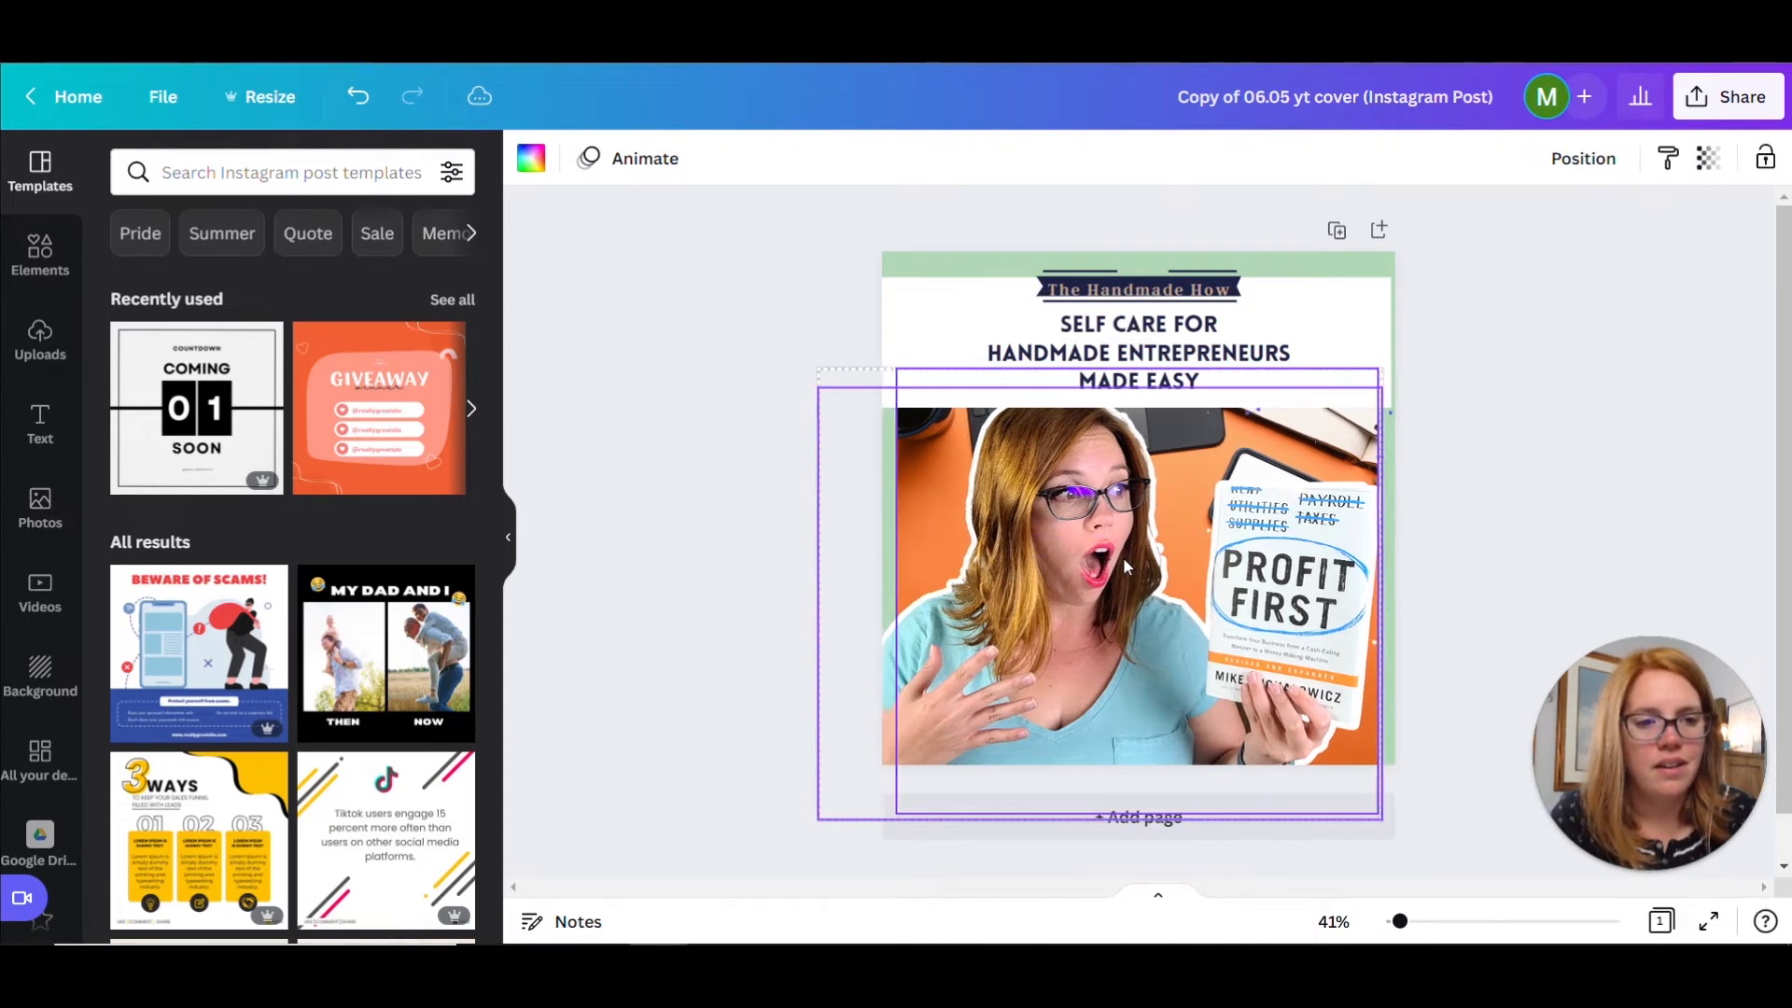
key(Left)
key(Left)
key(Left)
key(Left)
key(Left)
key(Left)
key(Left)
key(Left)
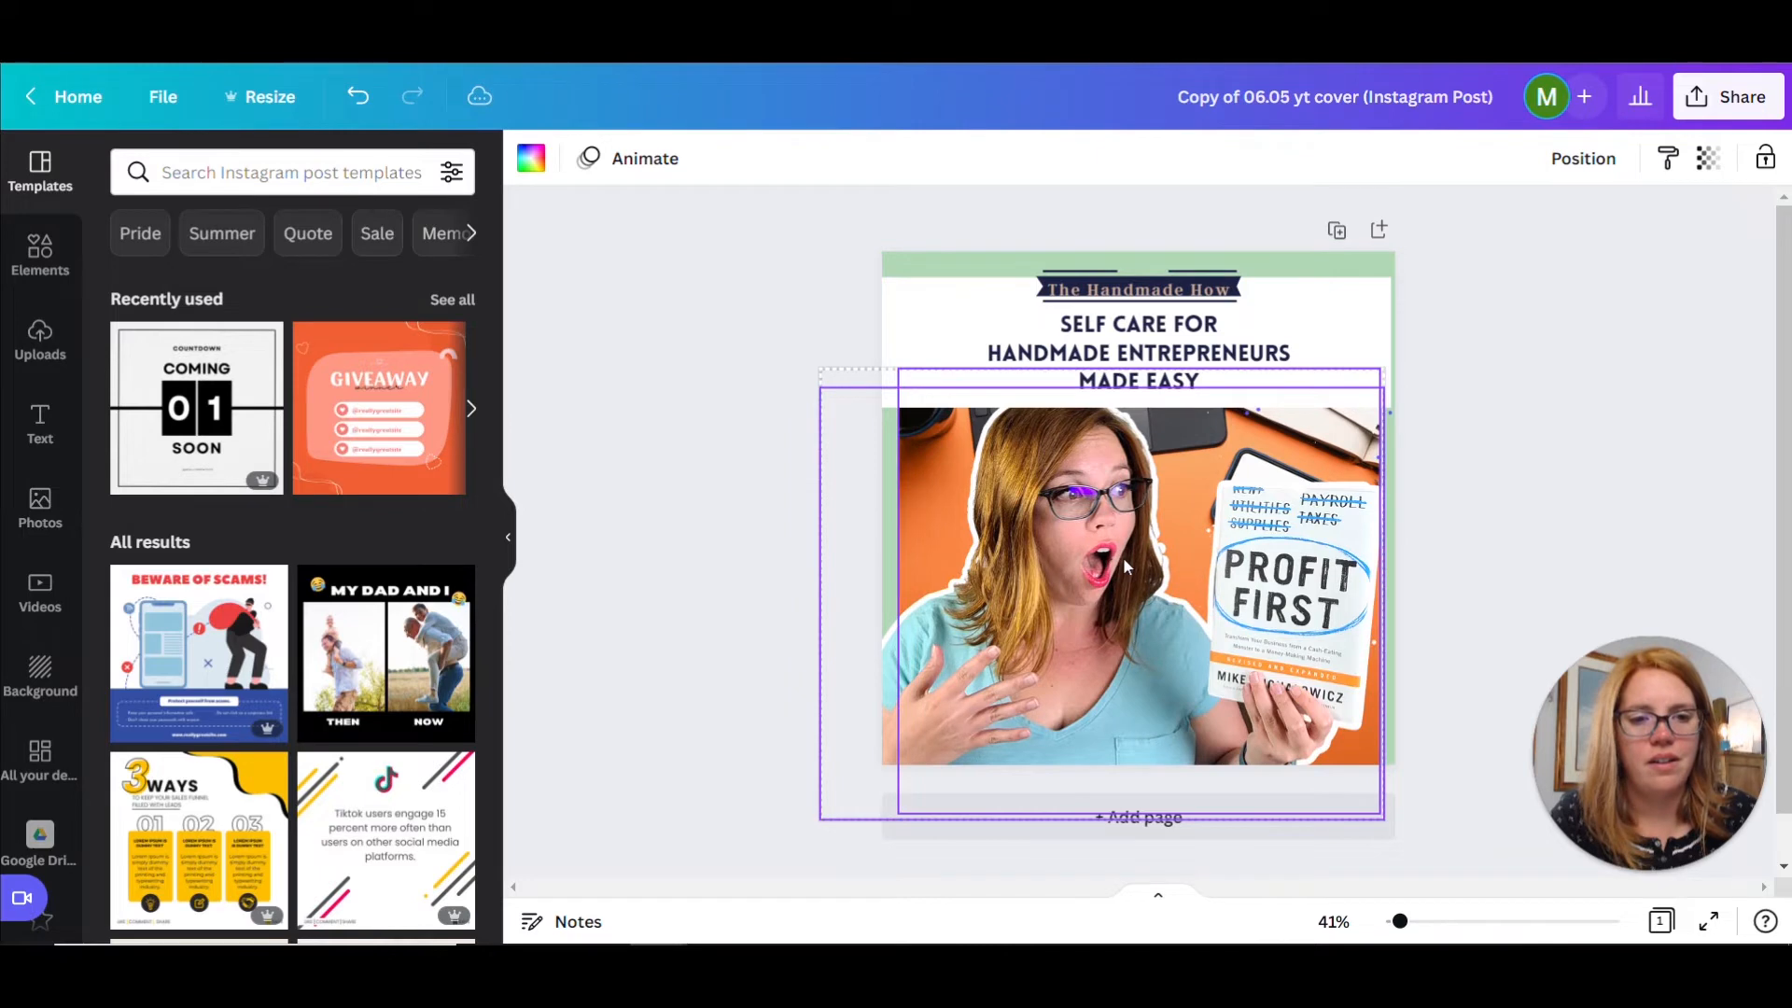
key(Escape)
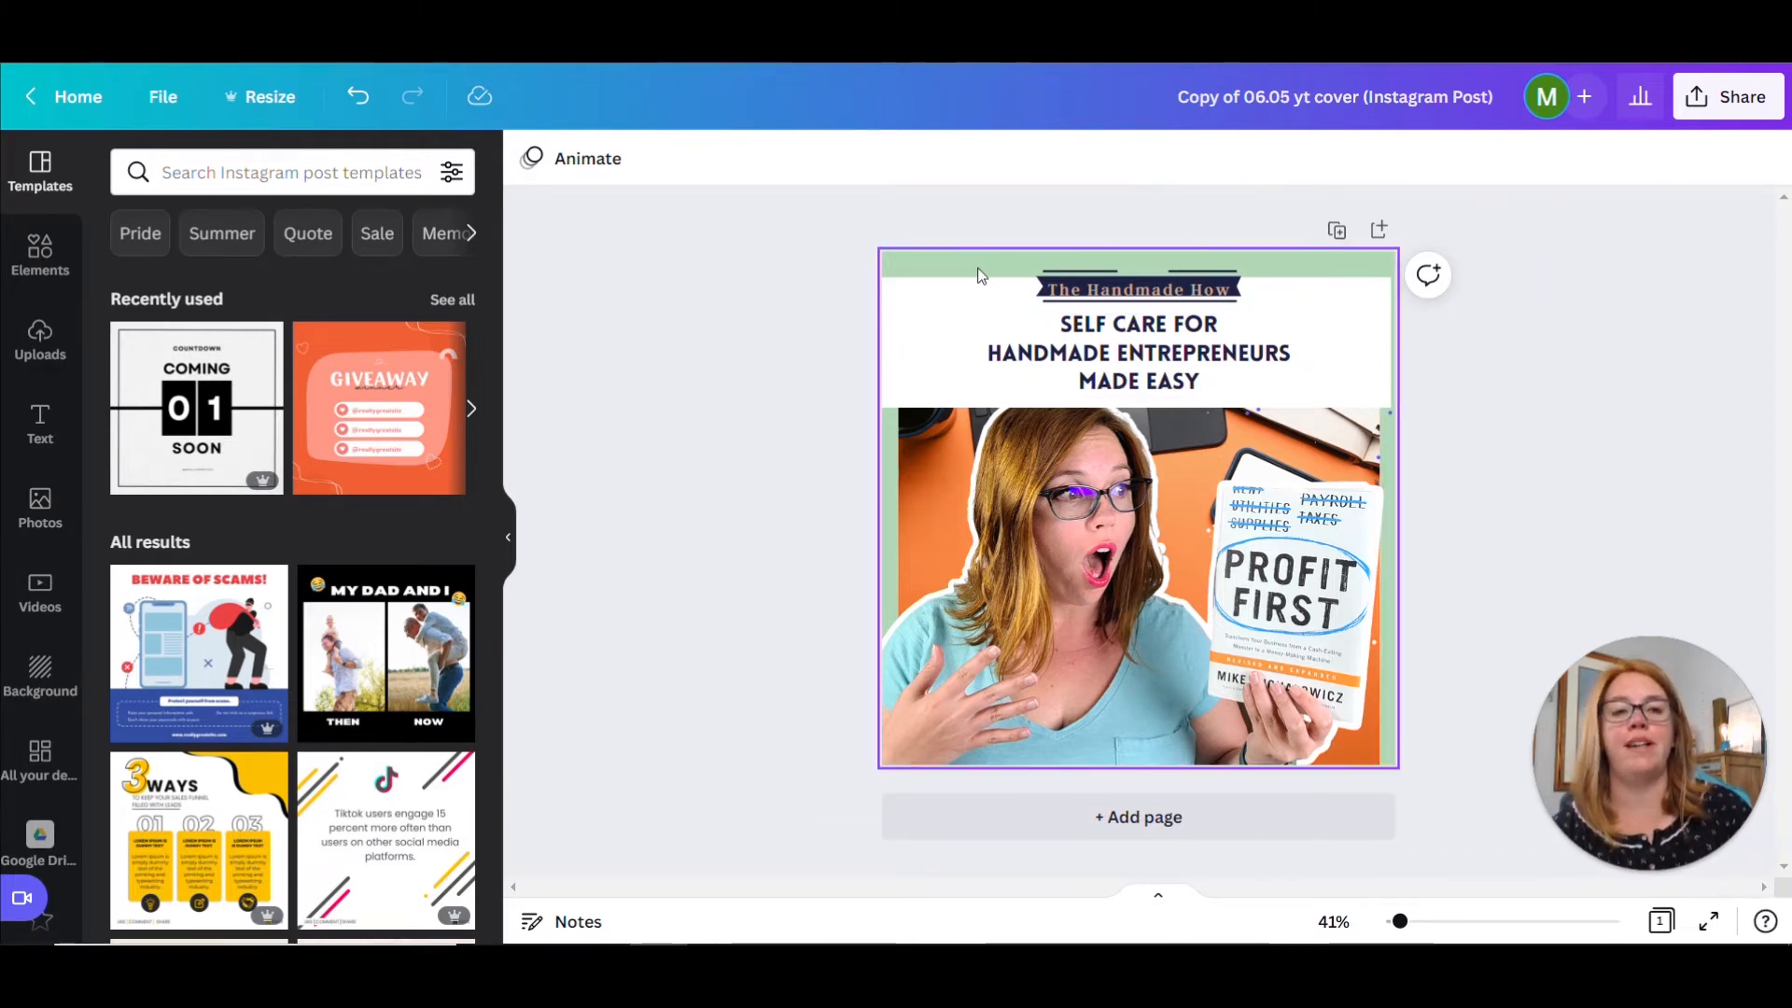
Switch to the Instagram Story version and move The Handmade How banner with its title box to the page's upper centre.
key(ctrl+Tab)
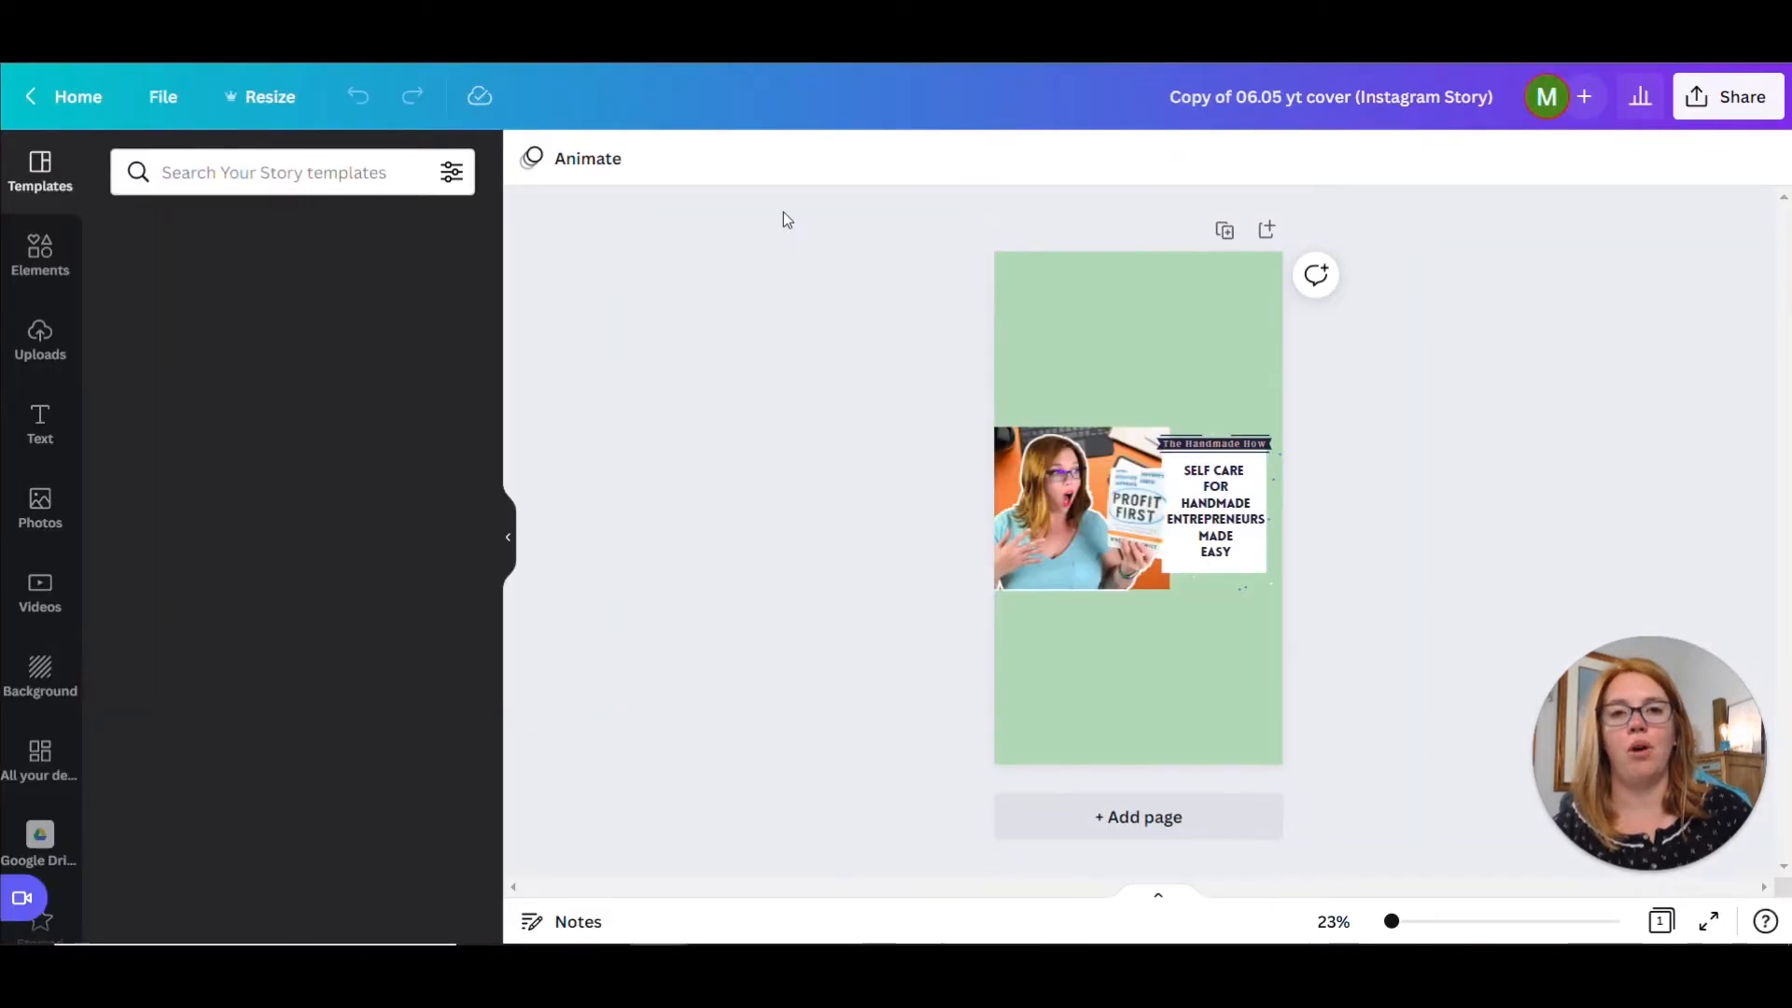
drag(860, 454, 1025, 549)
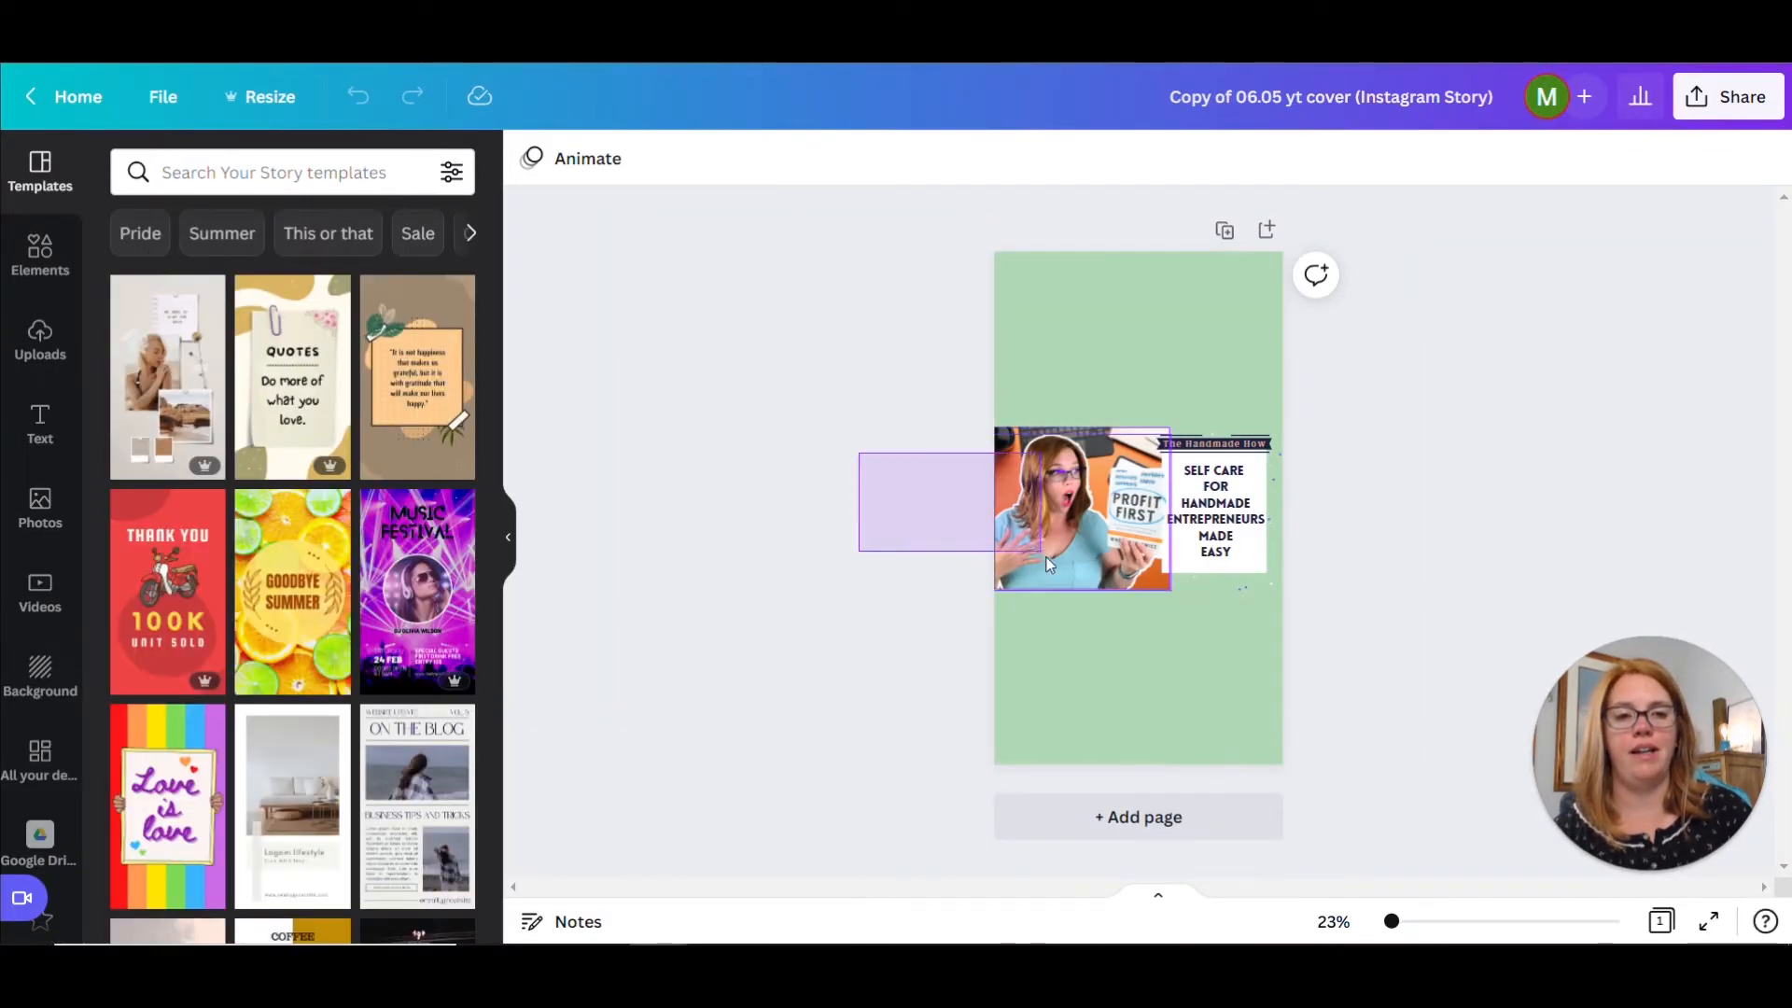
drag(1214, 516, 1140, 327)
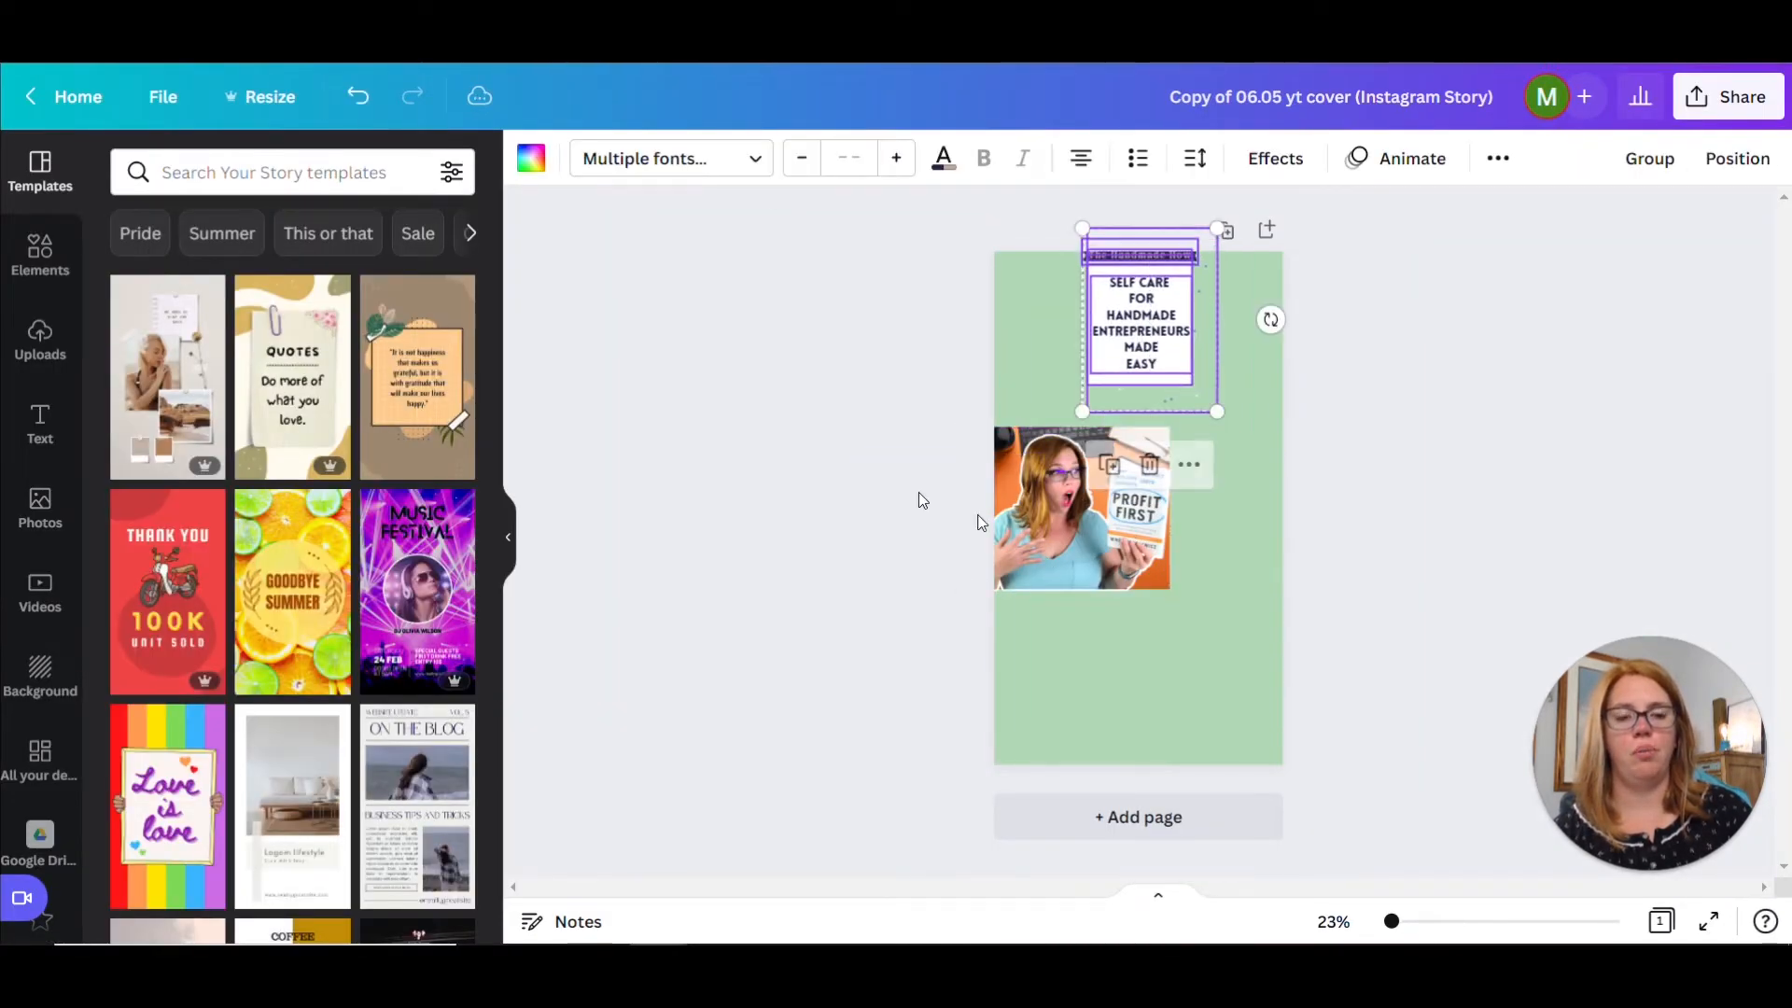
Enlarge the portrait and orange desk photo together to about 1,665 × 1,332 and place them in the lower part of the story.
mouse_move(860, 464)
mouse_down()
mouse_move(1125, 507)
mouse_move(1000, 523)
mouse_move(1032, 569)
mouse_up()
drag(1167, 592, 1407, 784)
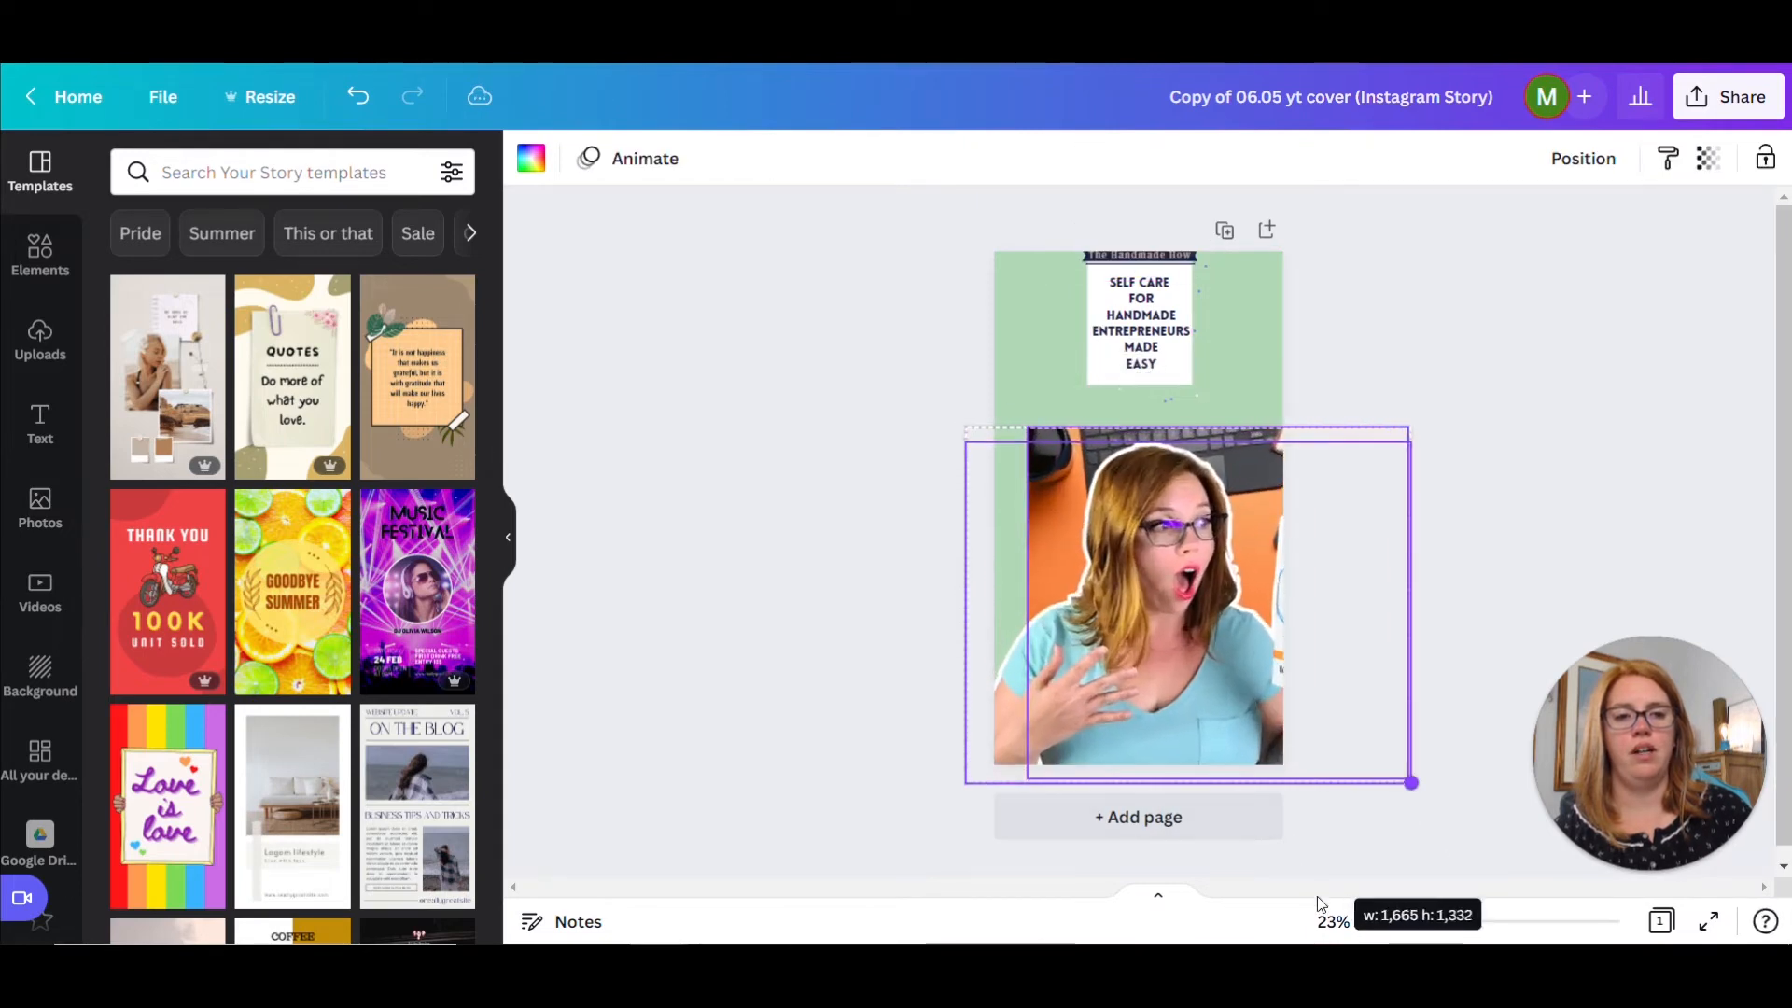
drag(1145, 691, 1230, 670)
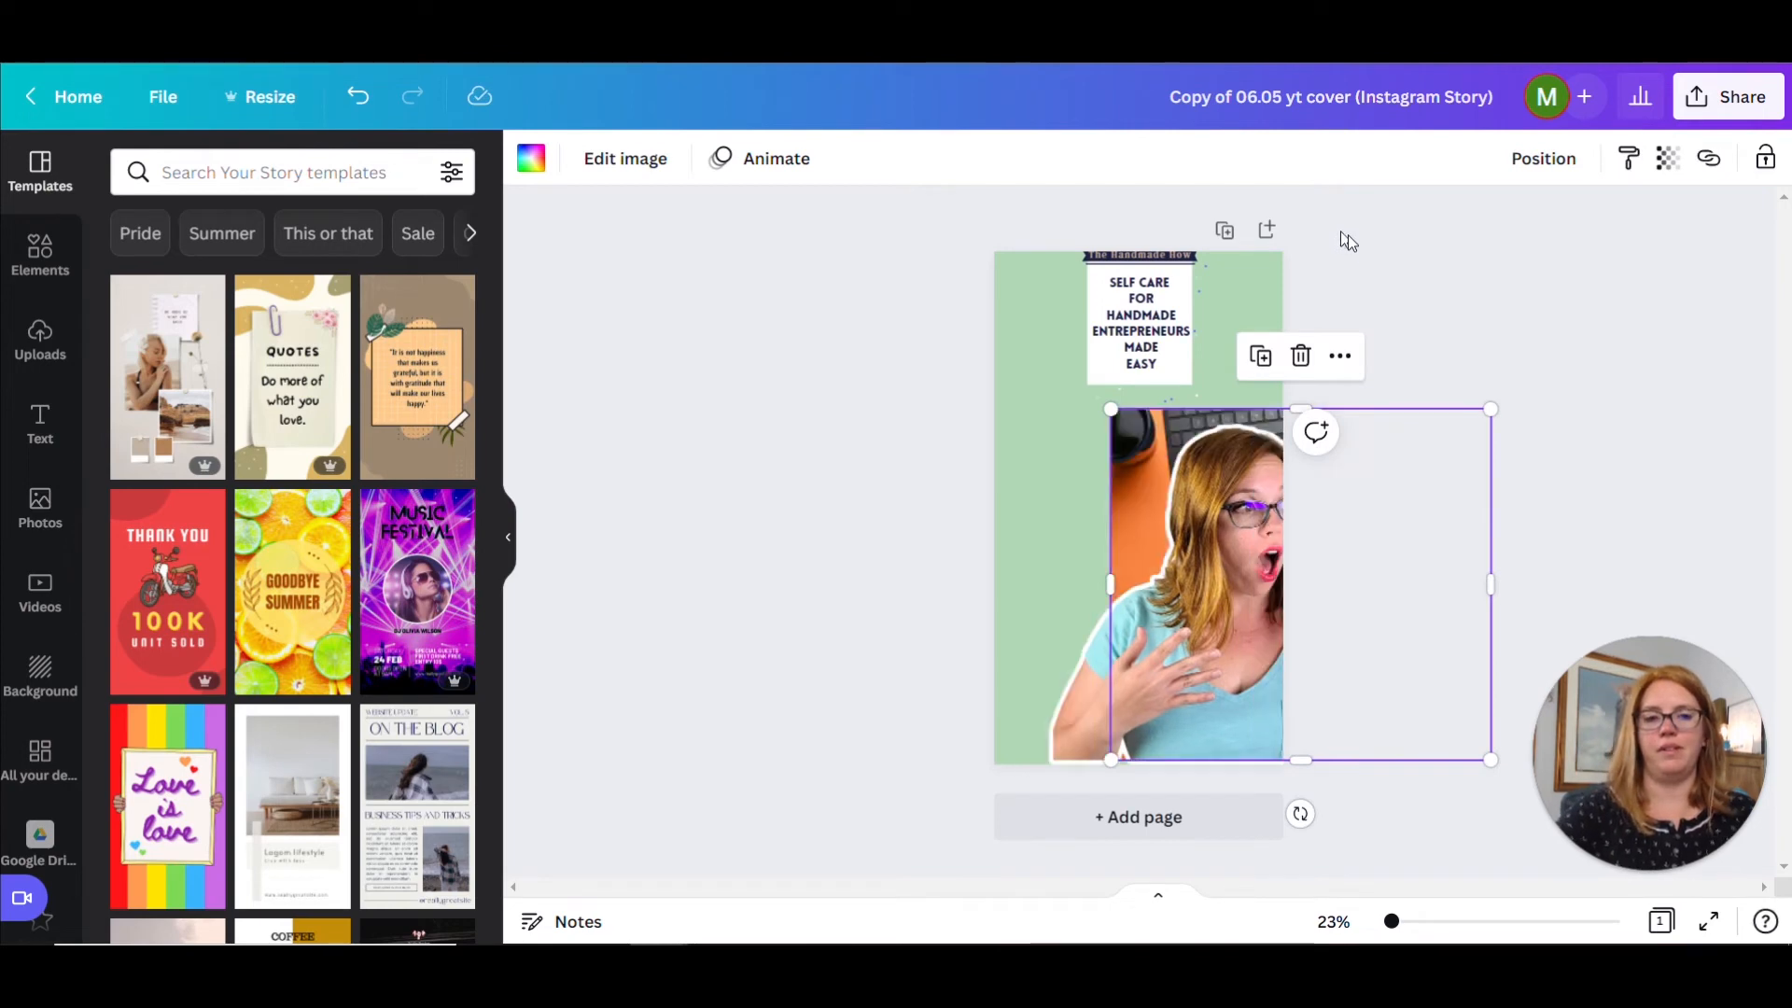
Shift the orange desk photo left until it covers the full width of the story page.
key(shift+Left)
key(shift+Left)
key(shift+Left)
key(shift+Left)
key(shift+Left)
key(shift+Left)
key(shift+Left)
key(shift+Left)
key(shift+Left)
key(shift+Left)
key(shift+Left)
key(shift+Left)
key(shift+Left)
key(shift+Left)
key(shift+Left)
key(shift+Left)
key(shift+Left)
key(shift+Left)
key(shift+Left)
key(shift+Left)
Shift the portrait cutout left over the desk photo so the woman and most of the book fit on the page.
key(shift+Left)
key(shift+Left)
key(shift+Left)
key(shift+Left)
key(shift+Left)
key(shift+Left)
key(shift+Left)
key(shift+Left)
key(shift+Left)
key(shift+Left)
key(shift+Left)
key(shift+Left)
key(shift+Left)
key(shift+Left)
key(shift+Left)
key(shift+Left)
key(shift+Left)
key(shift+Left)
key(shift+Left)
key(shift+Left)
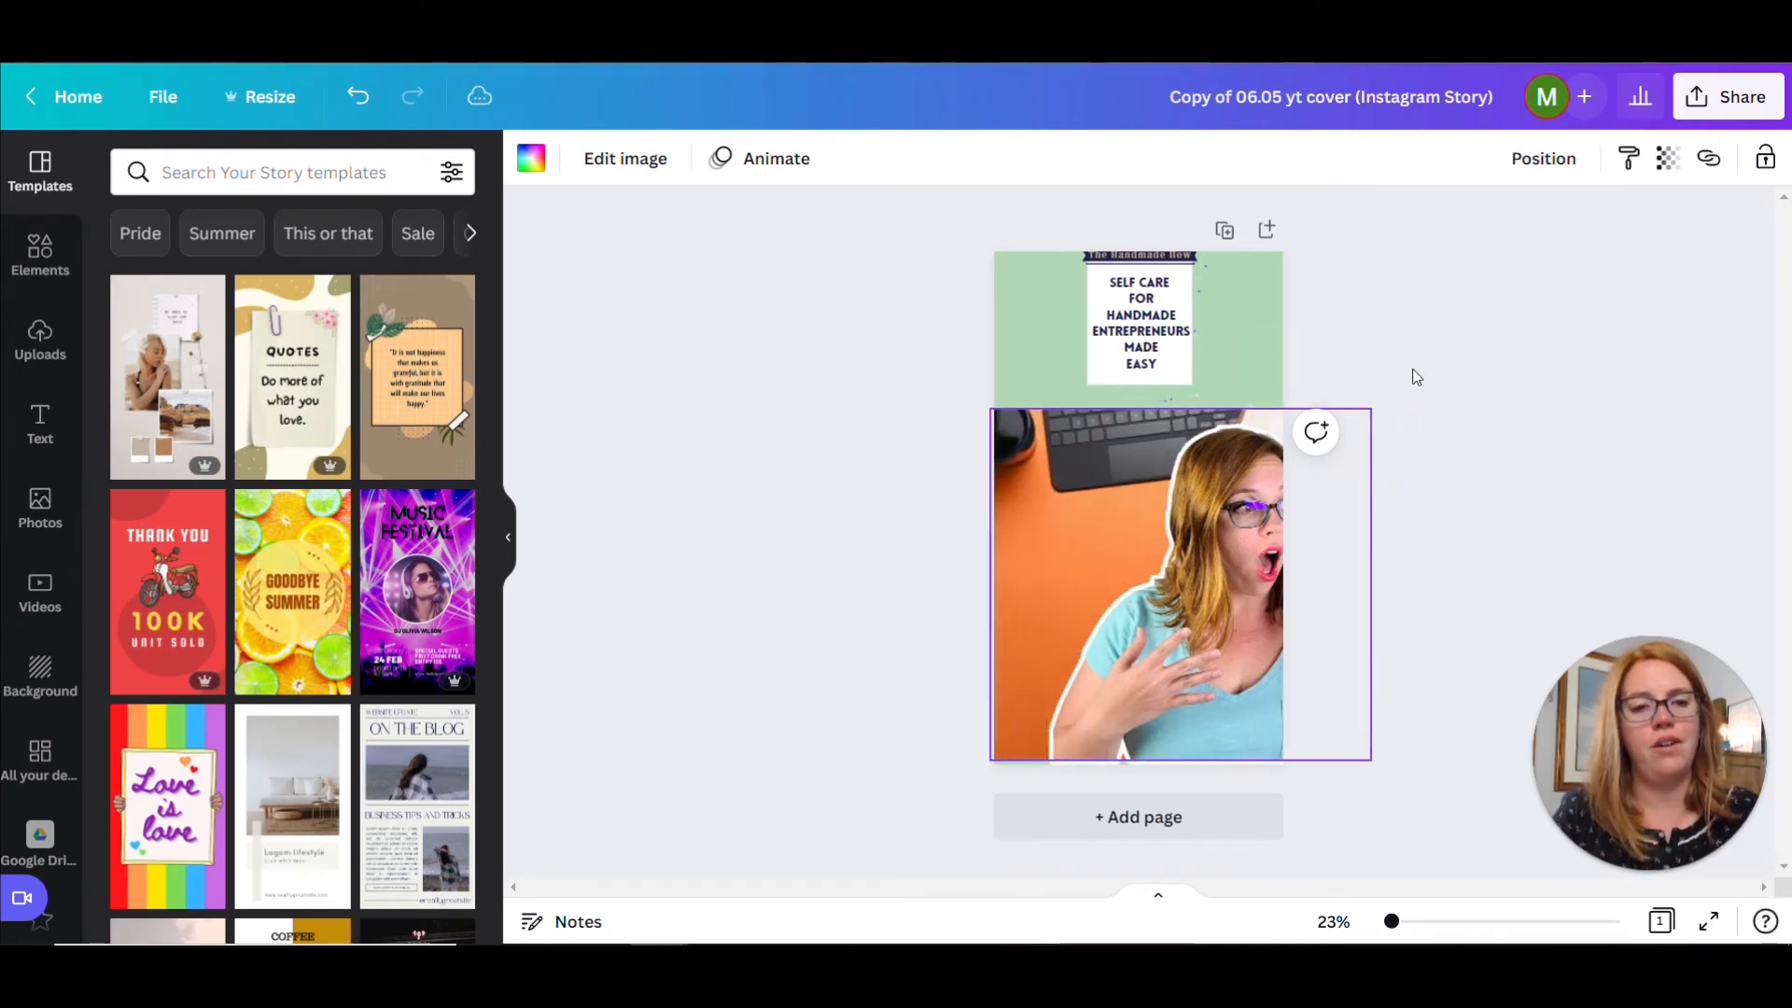
click(1234, 613)
key(shift+Left)
key(shift+Left)
key(shift+Left)
key(shift+Left)
key(shift+Left)
key(shift+Left)
key(shift+Left)
key(shift+Left)
key(shift+Left)
key(shift+Left)
key(shift+Left)
key(shift+Left)
key(shift+Left)
key(shift+Left)
key(shift+Left)
key(shift+Left)
key(shift+Left)
key(shift+Left)
key(shift+Left)
key(shift+Left)
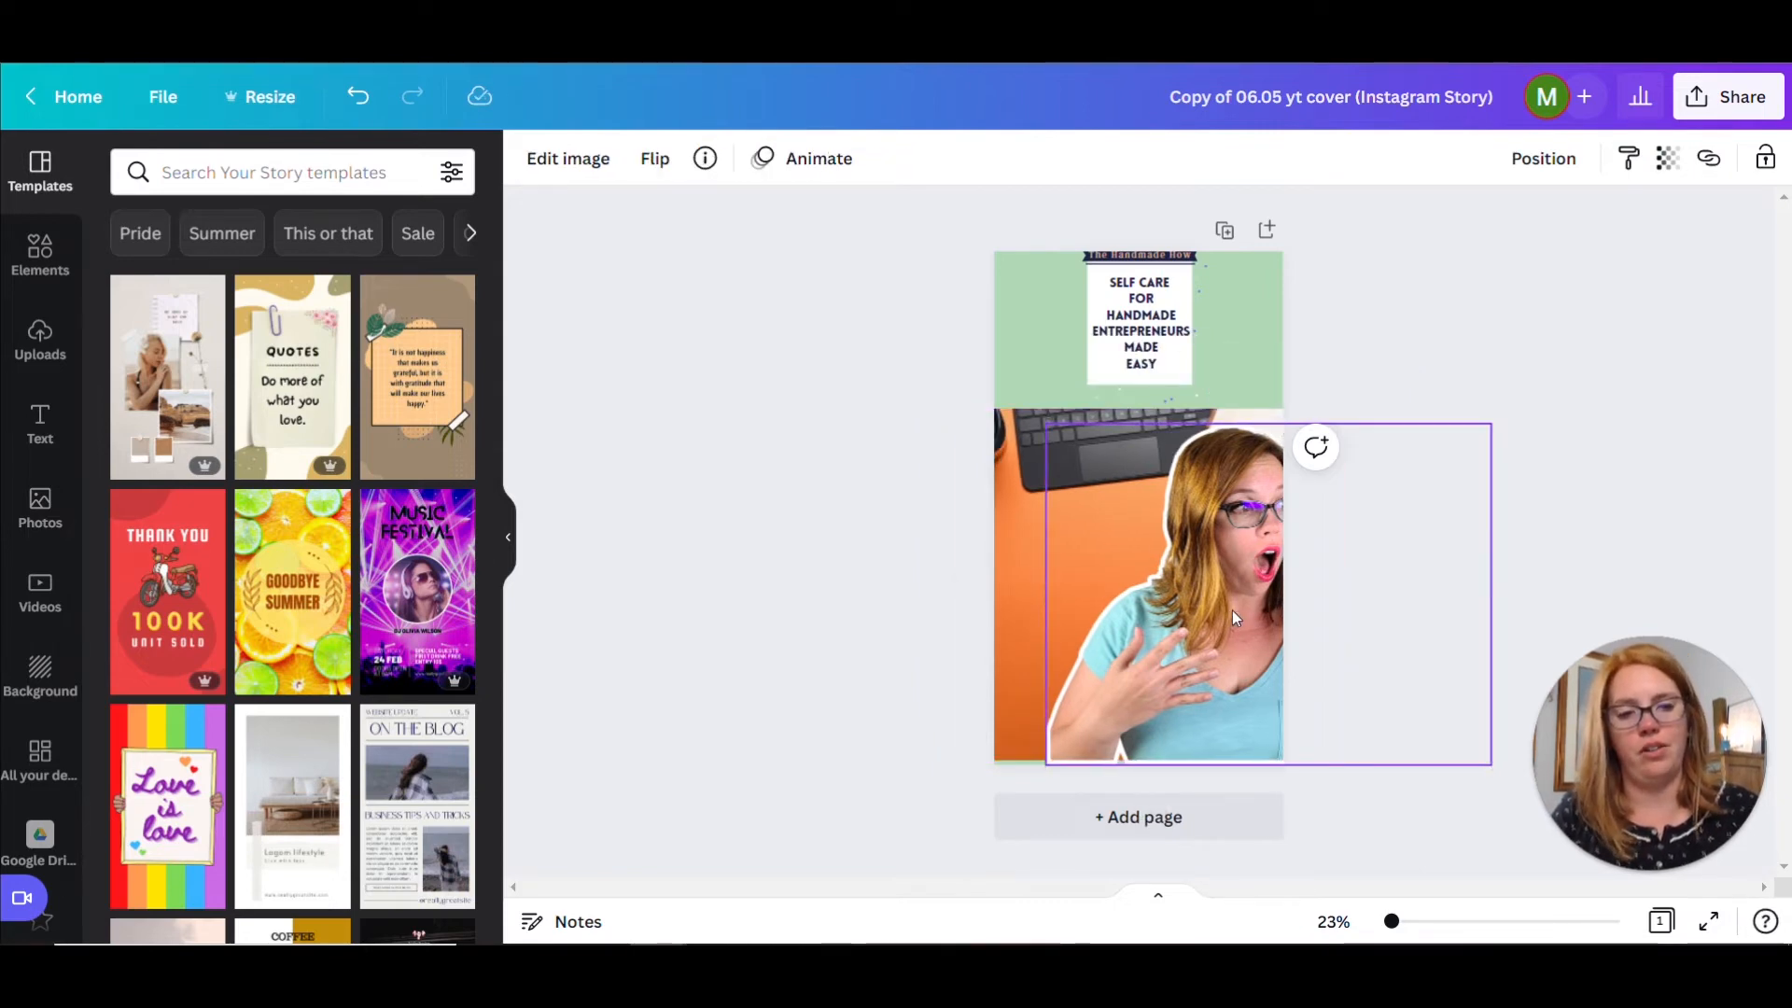
key(shift+Left)
key(shift+Left)
key(shift+Left)
key(shift+Left)
key(shift+Left)
key(shift+Left)
key(shift+Left)
key(shift+Left)
key(shift+Left)
key(shift+Left)
key(shift+Left)
key(shift+Left)
key(shift+Left)
key(shift+Left)
key(shift+Left)
key(shift+Left)
key(shift+Left)
key(shift+Left)
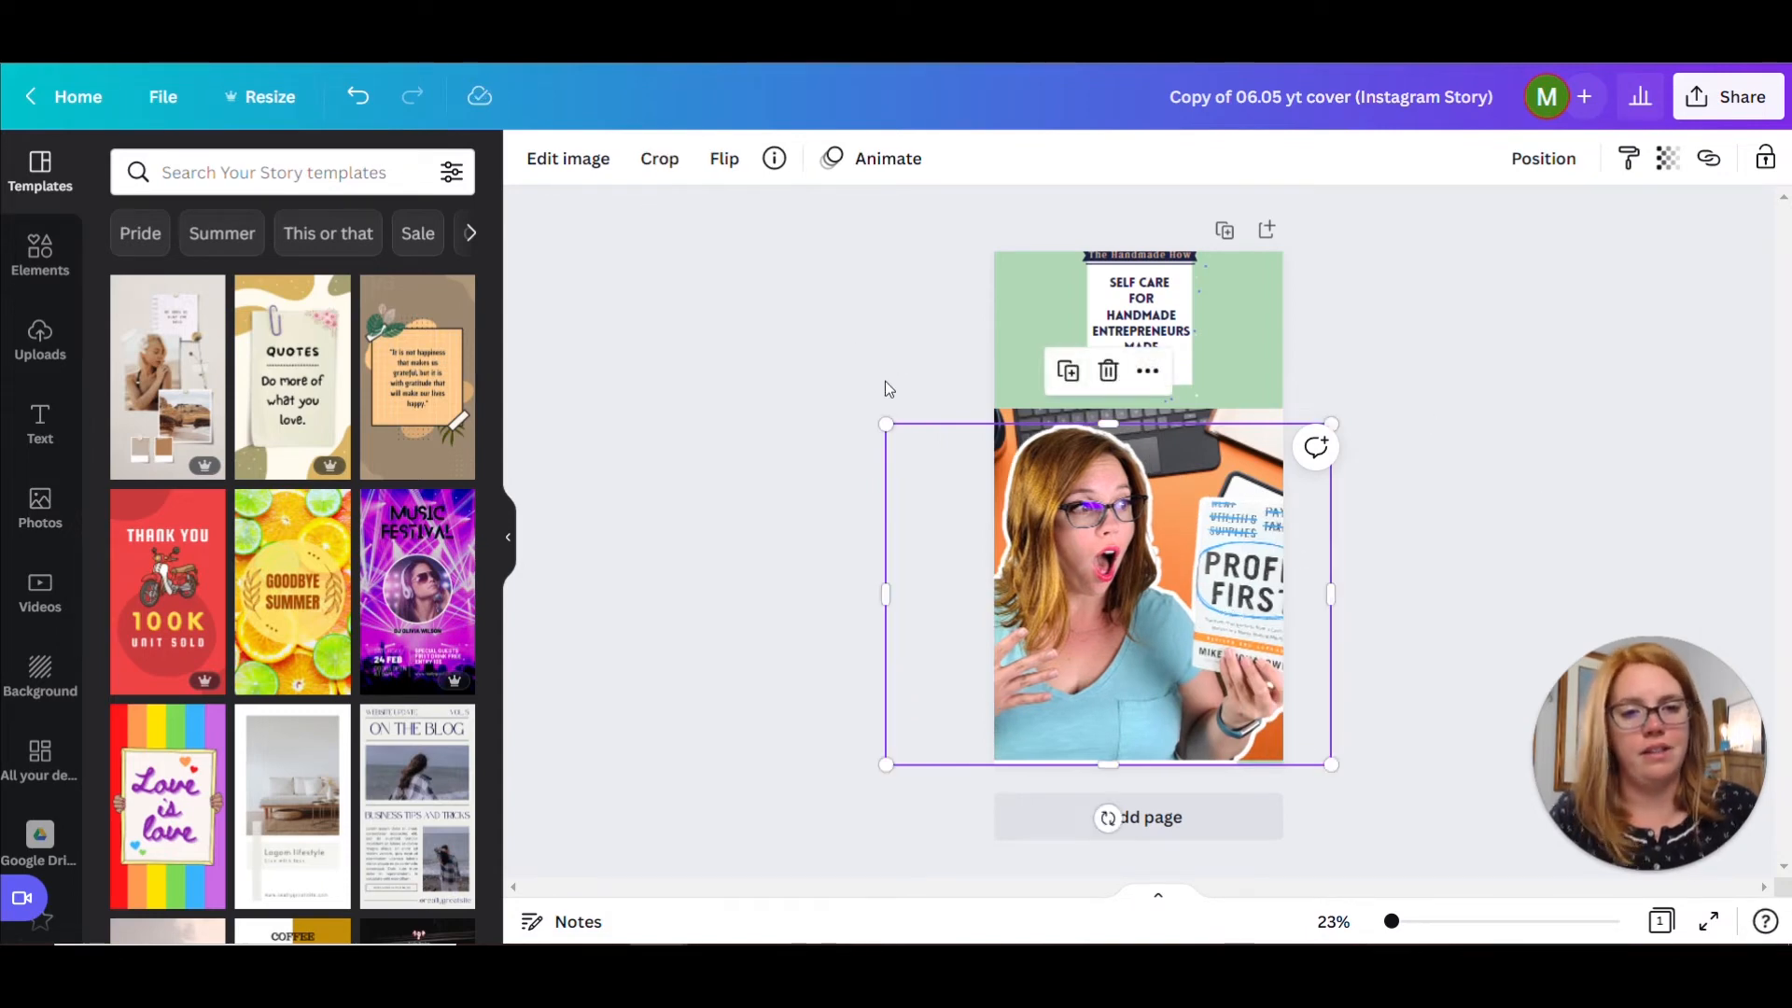
Shrink the portrait cutout slightly, lower it on the desk photo and shift it left to bring the book onto the page.
drag(886, 427, 948, 473)
drag(1111, 563, 1353, 618)
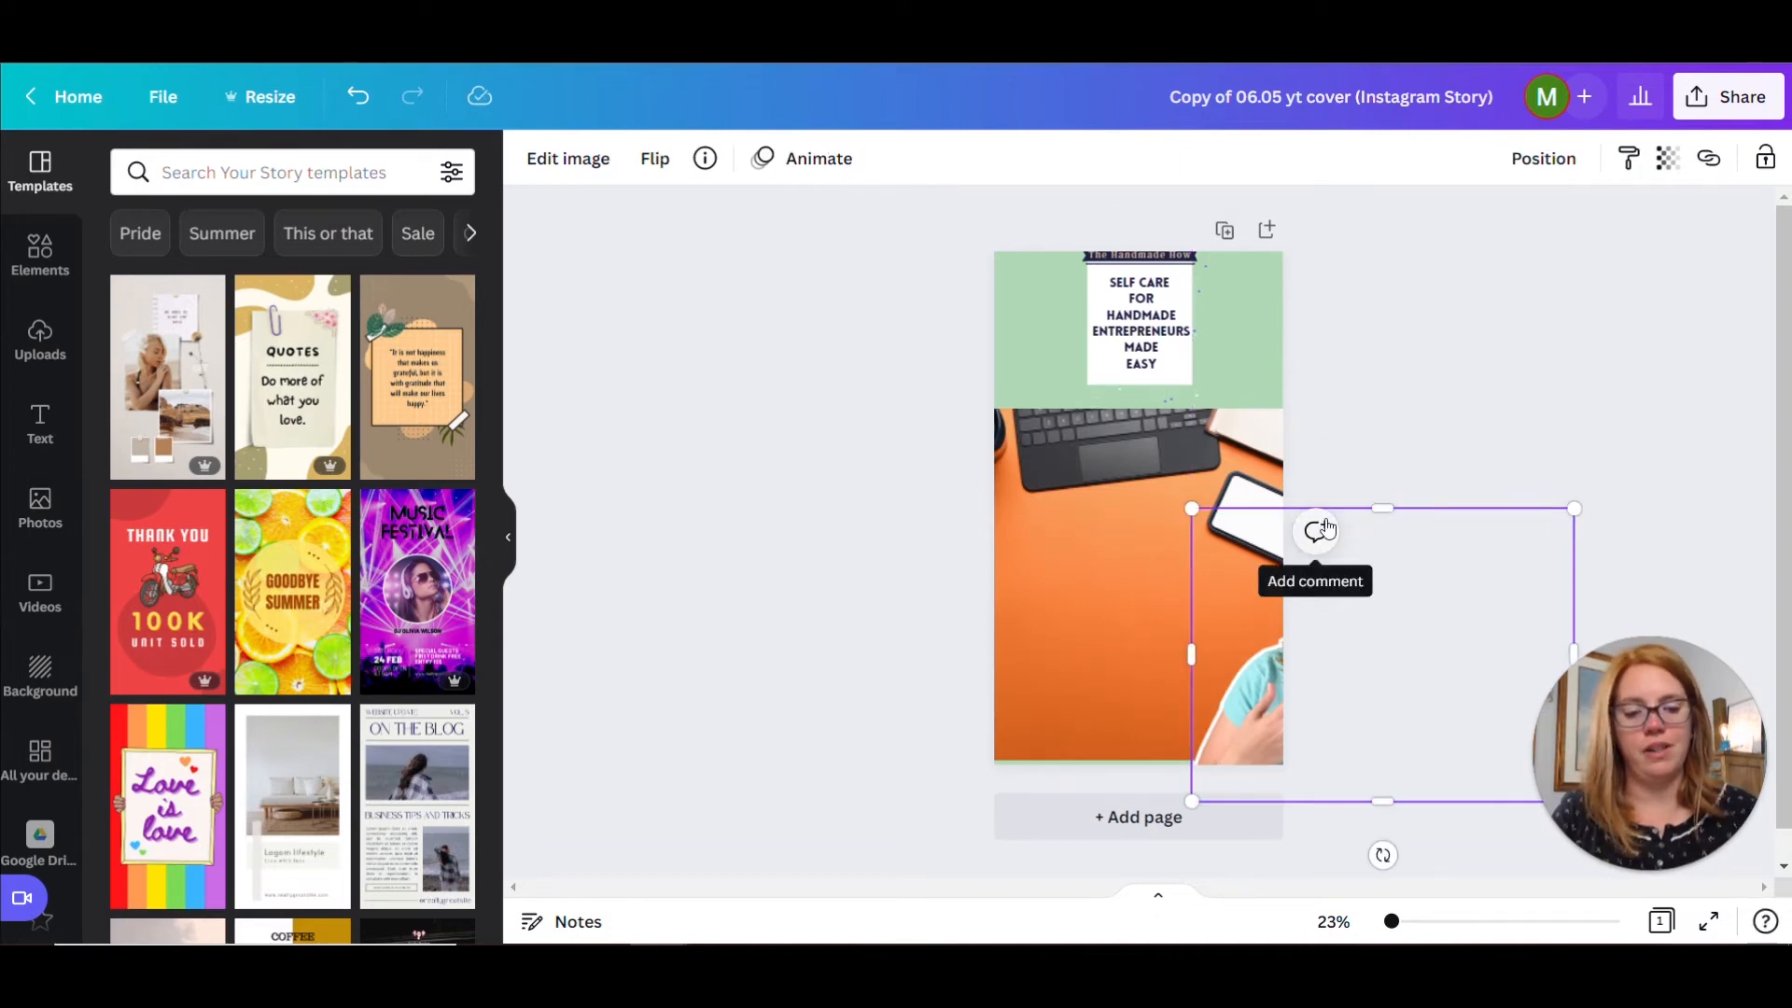
key(shift+Left)
key(shift+Left)
key(shift+Left)
key(shift+Left)
key(shift+Left)
key(shift+Left)
key(shift+Left)
key(shift+Left)
key(shift+Left)
key(shift+Left)
key(shift+Left)
key(shift+Left)
key(shift+Left)
key(shift+Left)
key(shift+Left)
key(shift+Left)
key(shift+Left)
key(shift+Left)
key(shift+Left)
key(shift+Left)
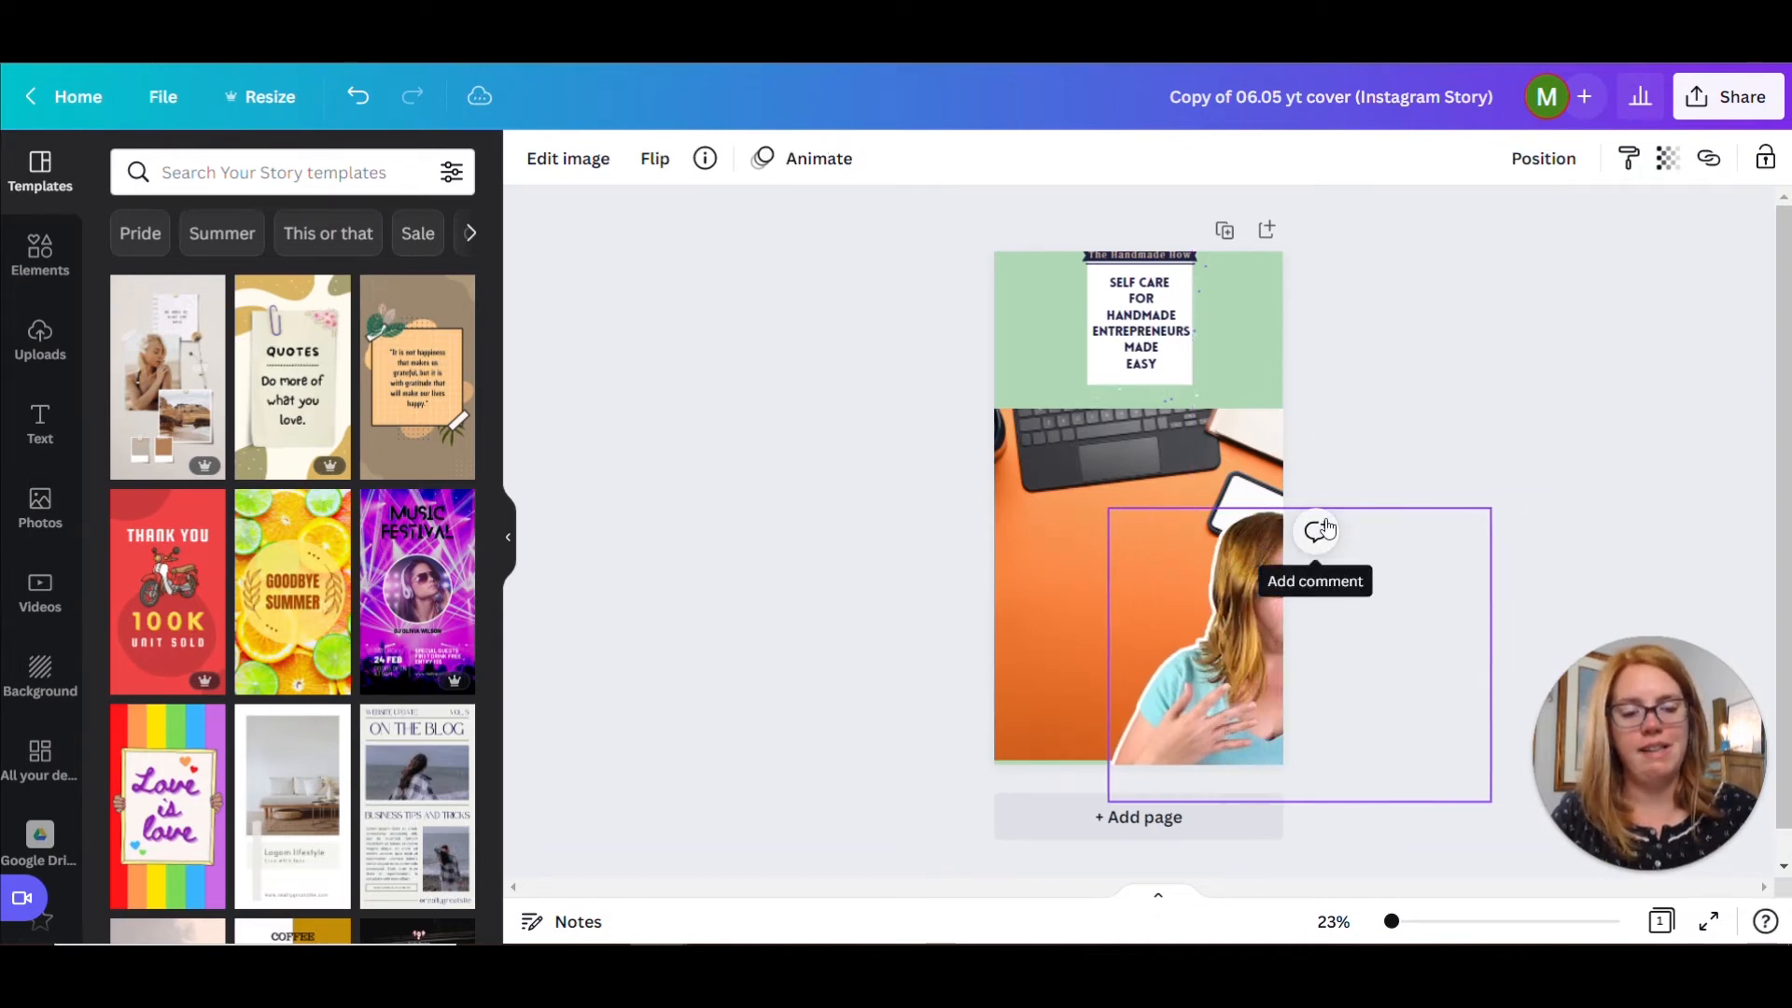
key(shift+Left)
key(shift+Left)
key(shift+Left)
key(shift+Left)
key(shift+Left)
key(shift+Left)
key(shift+Left)
key(shift+Left)
key(shift+Left)
key(shift+Left)
key(shift+Left)
key(shift+Left)
key(shift+Left)
key(shift+Left)
key(shift+Left)
key(shift+Left)
key(shift+Left)
key(shift+Left)
key(shift+Left)
key(shift+Left)
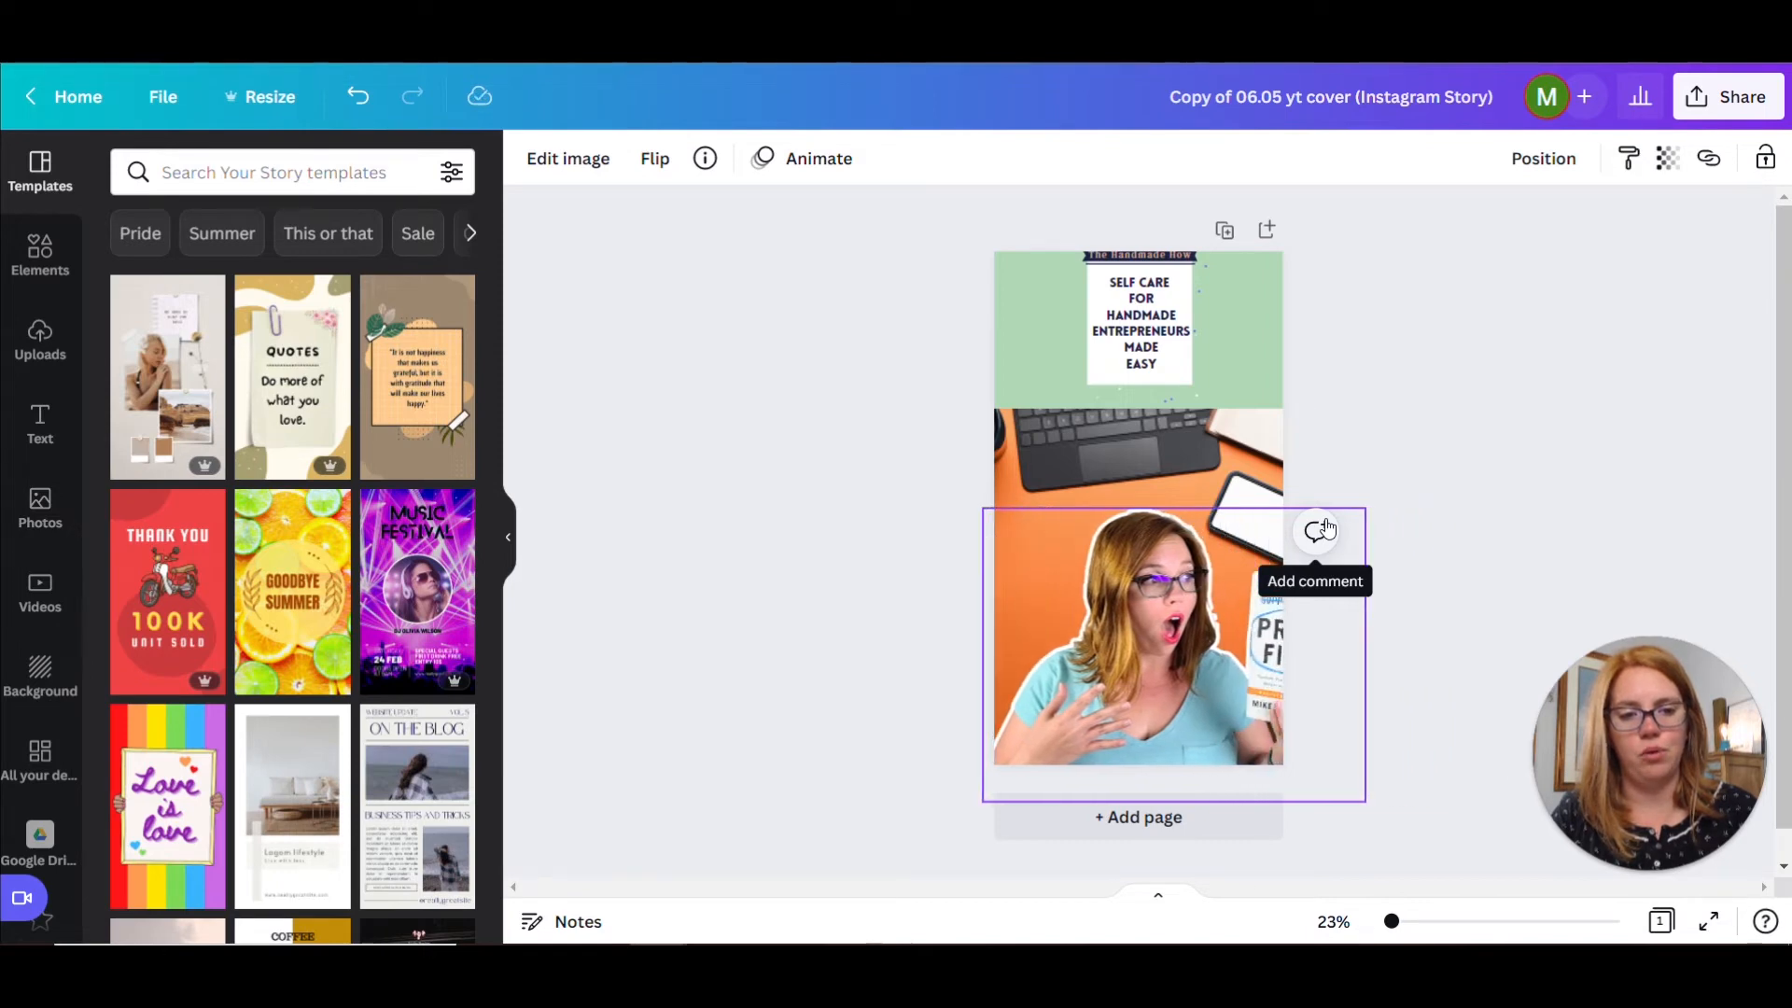
key(shift+Left)
key(shift+Left)
key(shift+Left)
key(shift+Left)
key(shift+Left)
key(shift+Left)
key(shift+Left)
key(shift+Left)
key(shift+Left)
key(shift+Left)
key(shift+Left)
key(shift+Left)
key(shift+Left)
key(shift+Left)
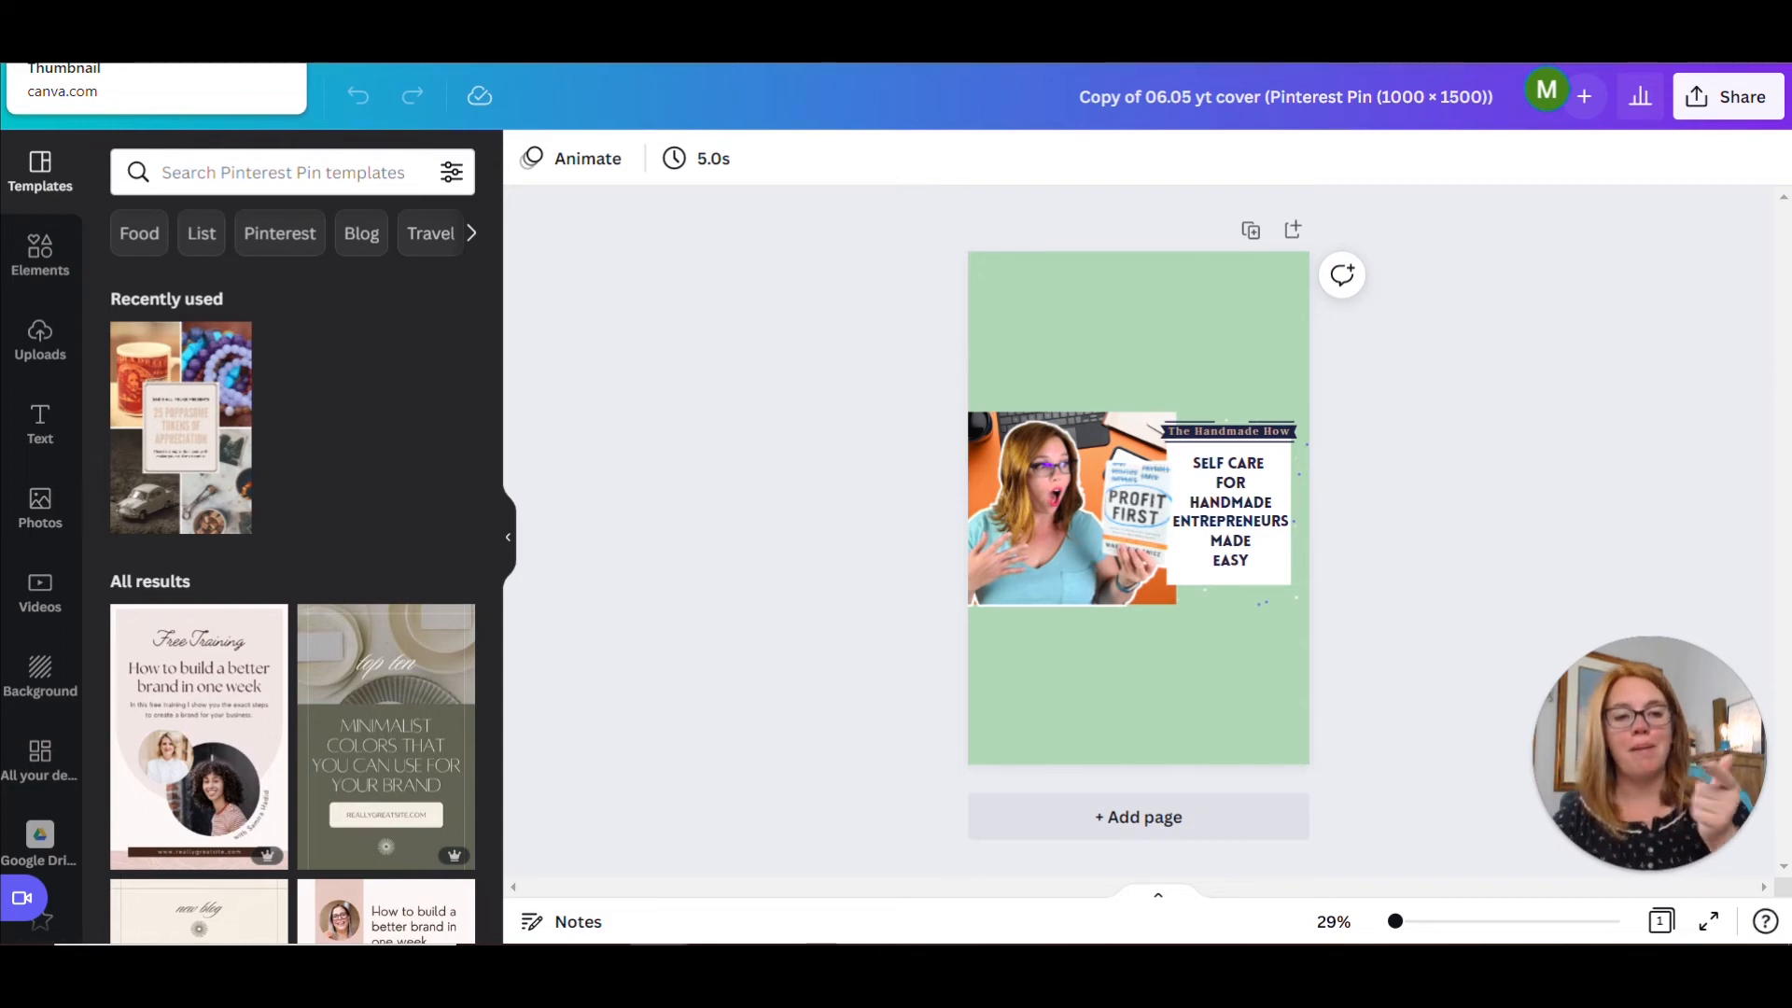
Return to the YouTube thumbnail design.
click(102, 17)
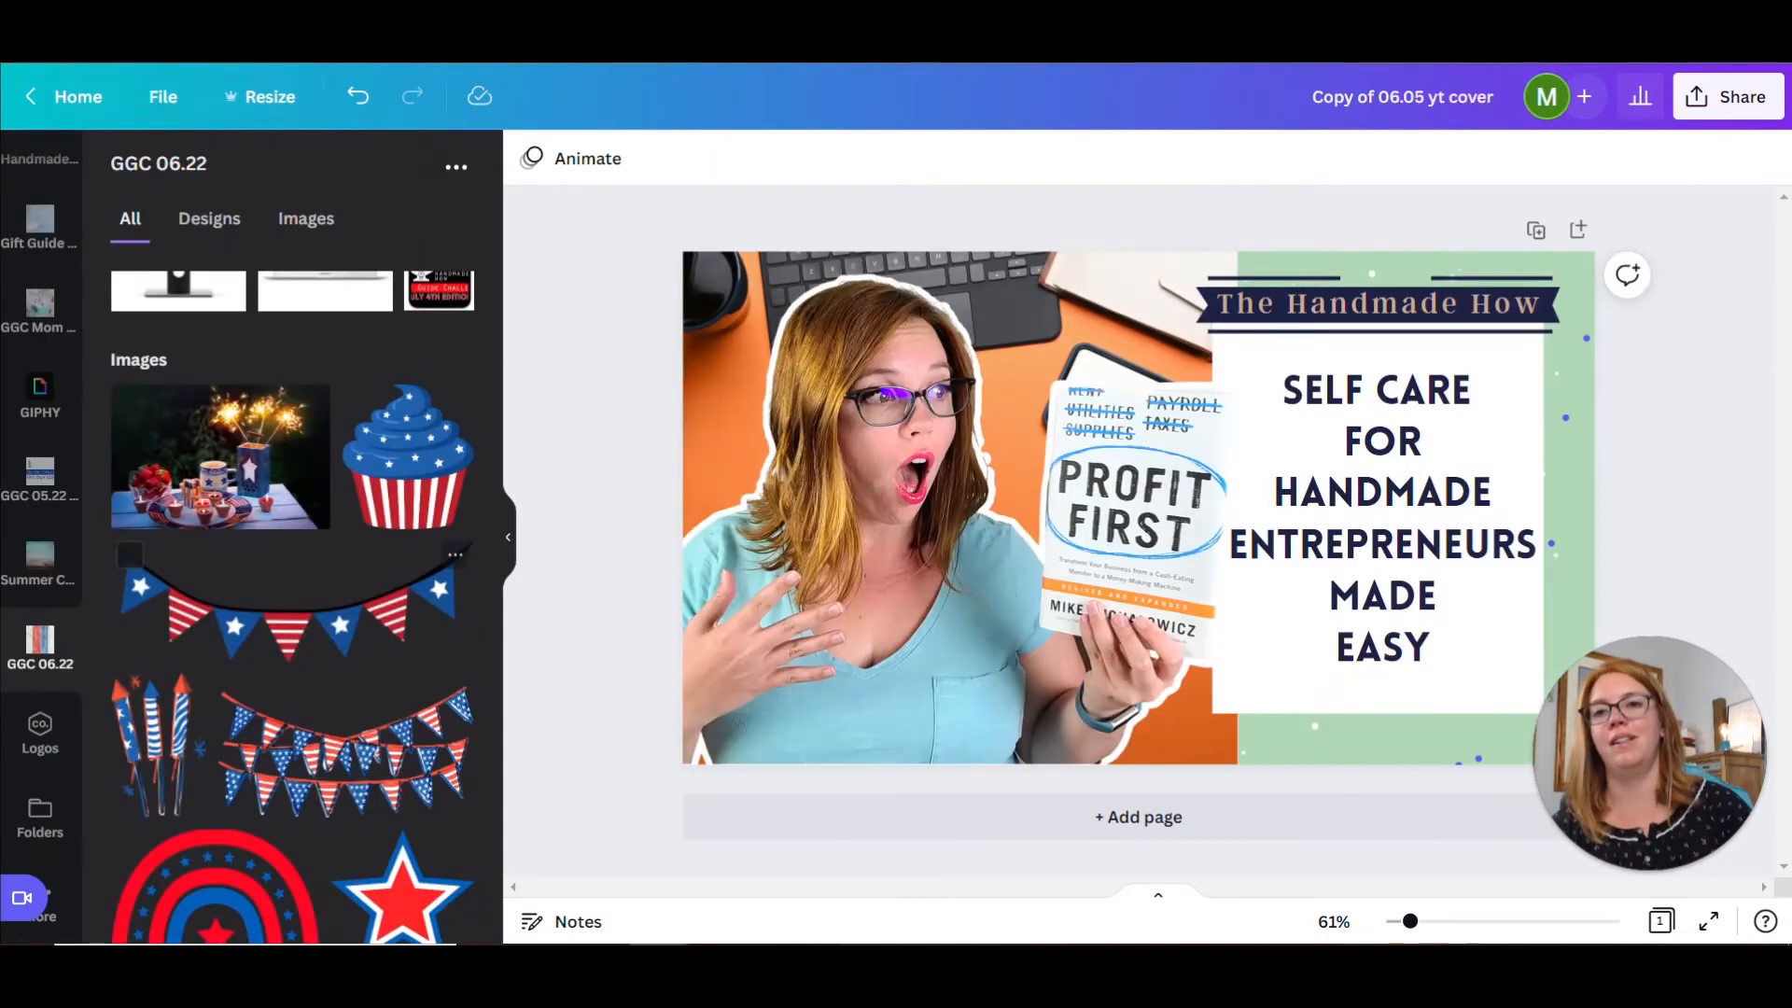